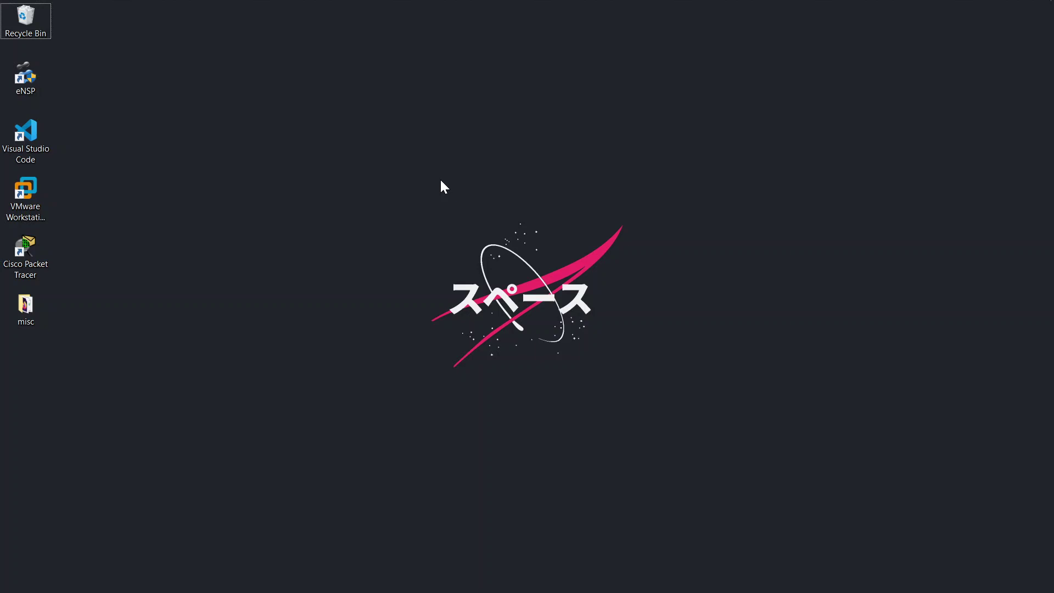
Bring the MAY-JUNE 2019 practical exam paper forward in Firefox and scroll to its general instructions
{"action": "key", "text": "super+Tab"}
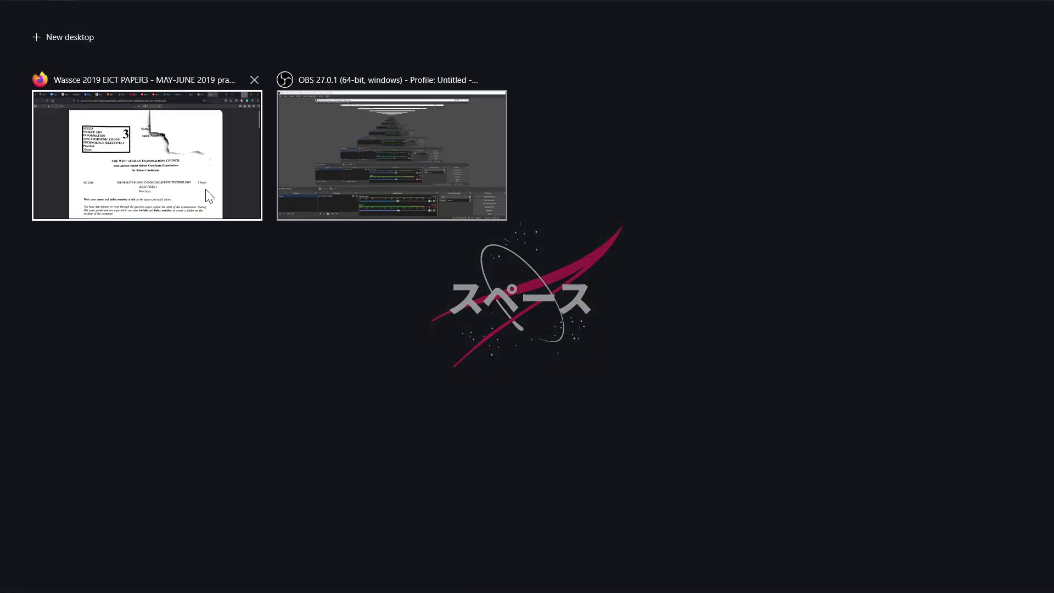
{"action": "left_click", "coordinate": [204, 189]}
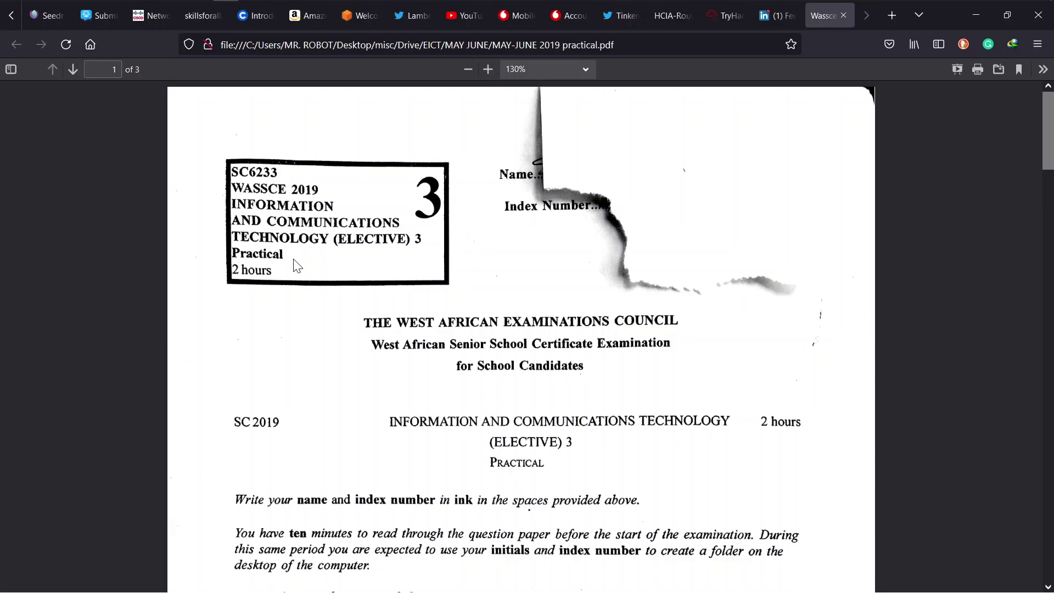
{"action": "scroll", "coordinate": [297, 266], "scroll_direction": "down", "scroll_amount": 5}
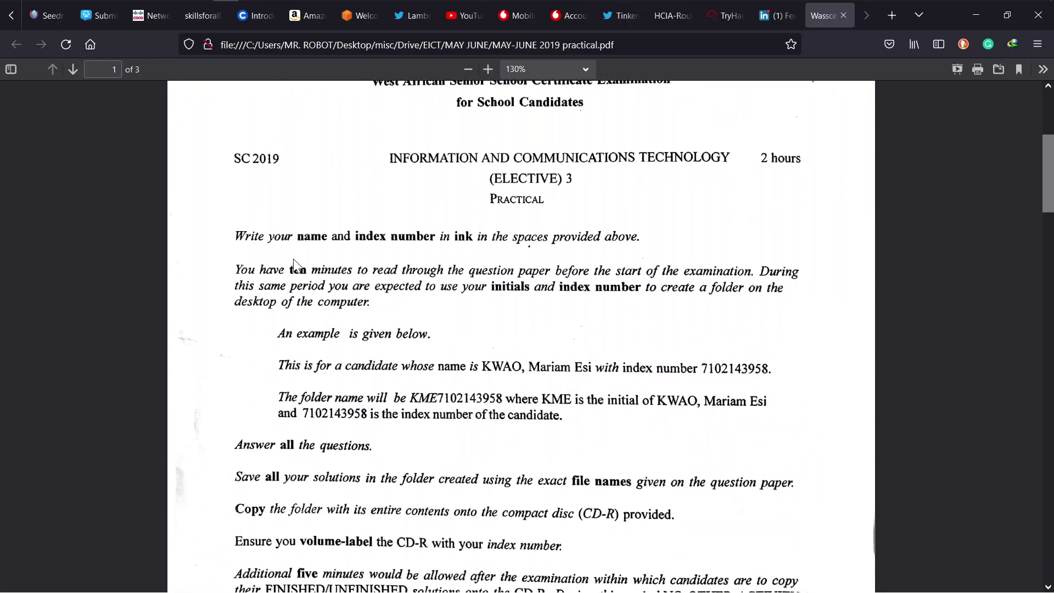
{"action": "scroll", "coordinate": [295, 265], "scroll_direction": "down", "scroll_amount": 1}
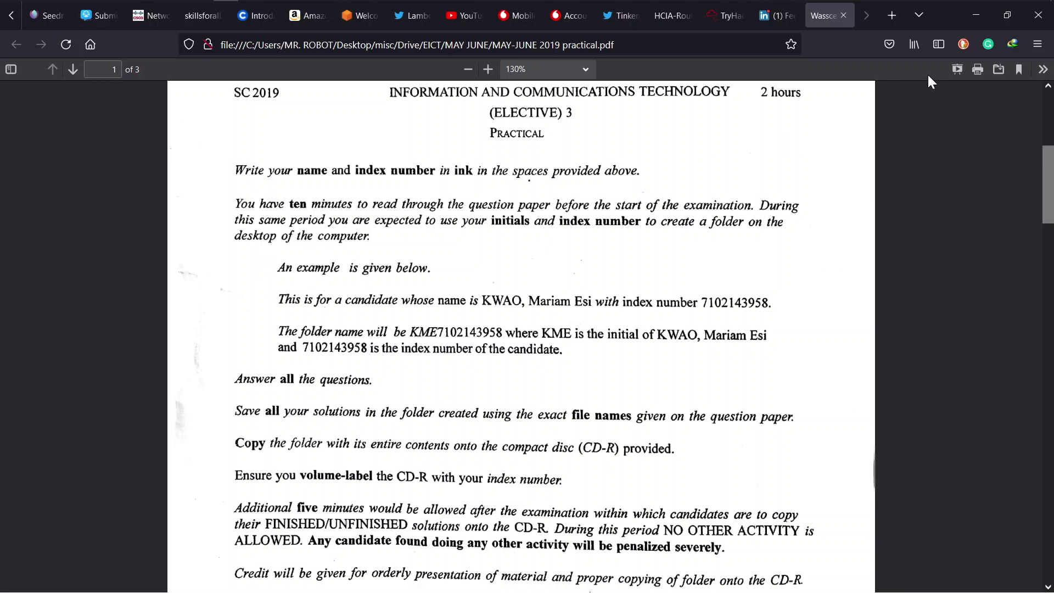
Minimize Firefox and create a desktop folder named with the candidate's initials and index number
{"action": "left_click", "coordinate": [978, 18]}
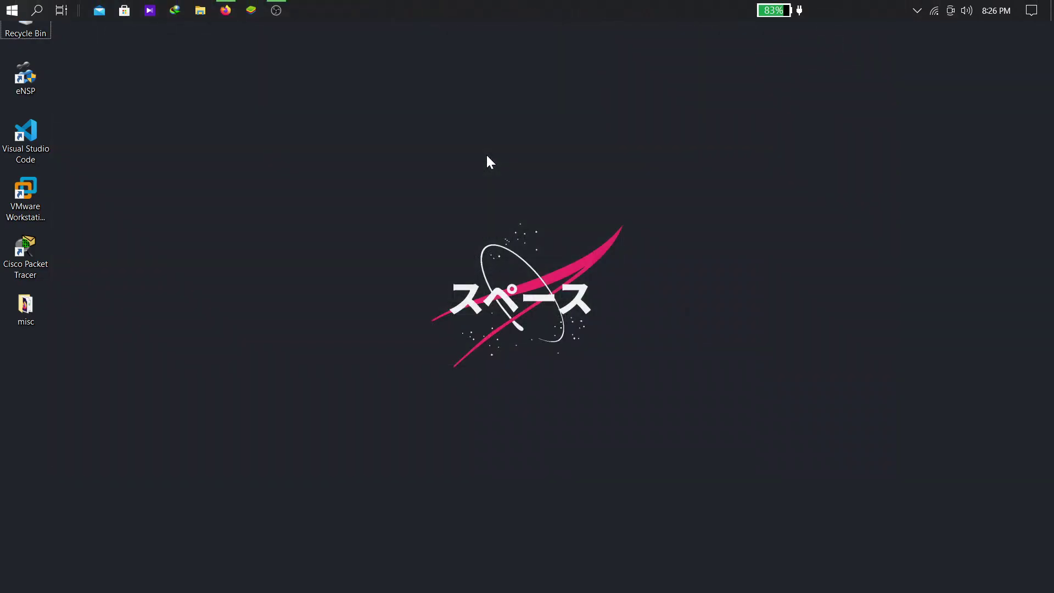
{"action": "right_click", "coordinate": [487, 155]}
{"action": "mouse_move", "coordinate": [654, 323]}
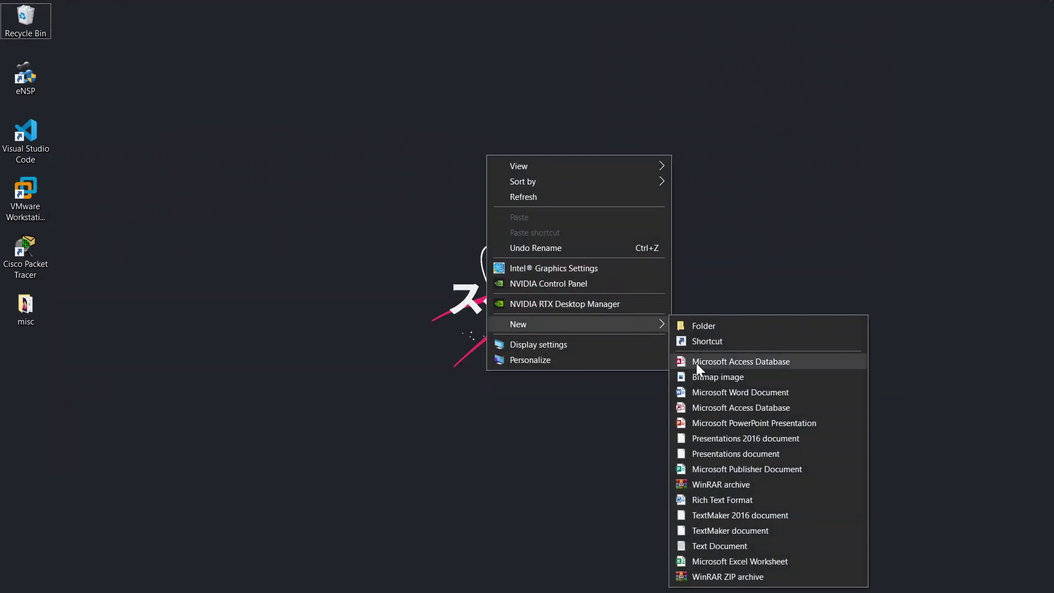
{"action": "left_click", "coordinate": [703, 326]}
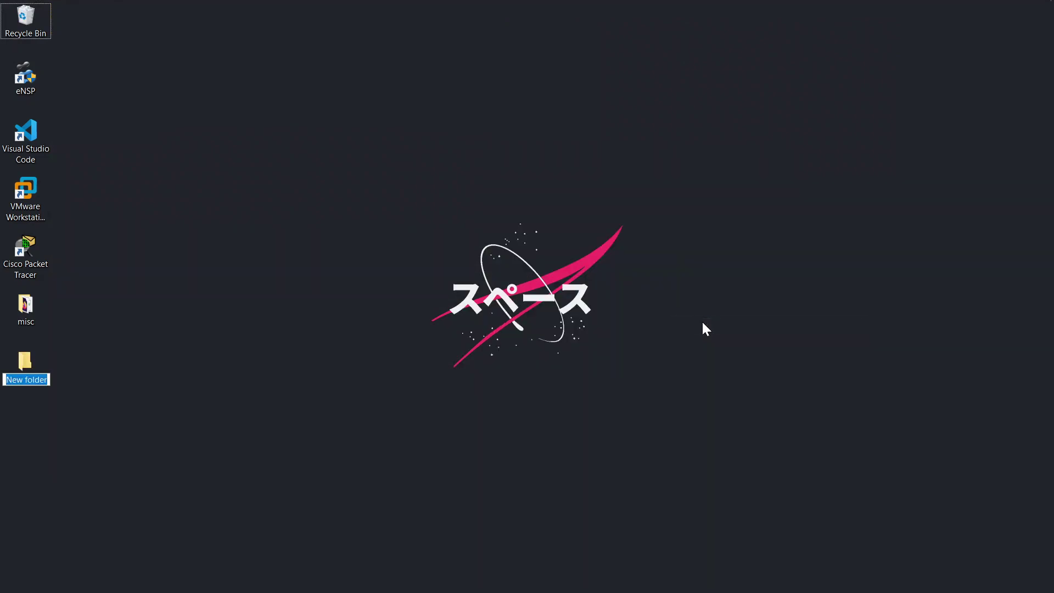
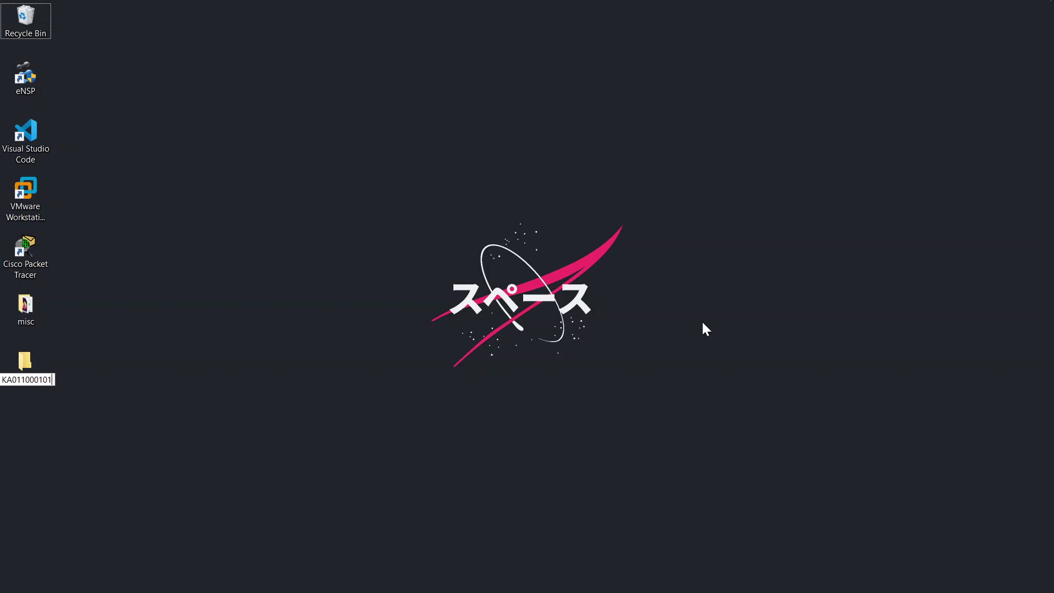
{"action": "key", "text": "Return"}
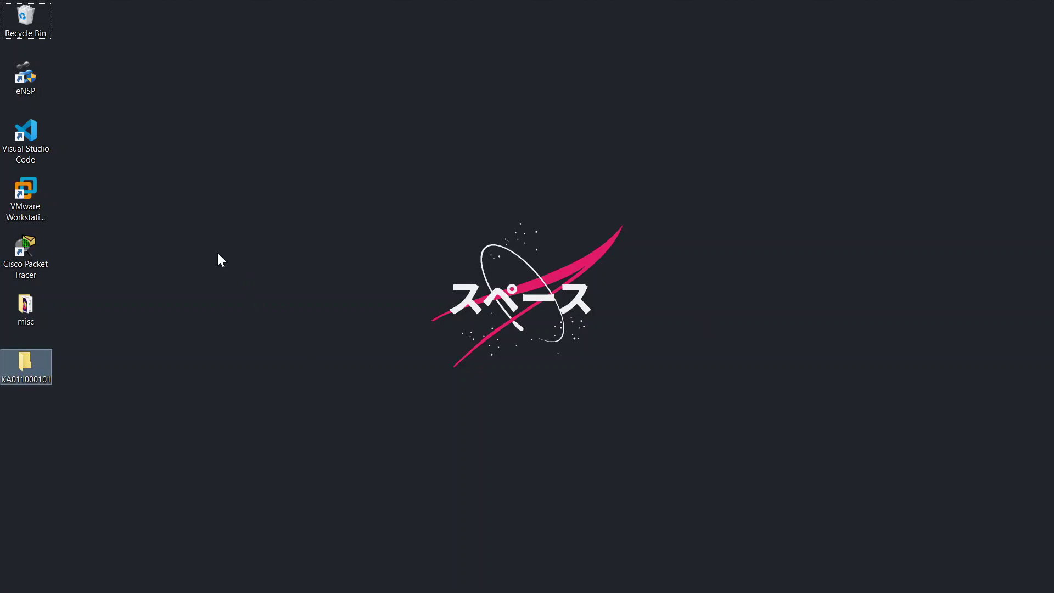
{"action": "key", "text": "super+Tab"}
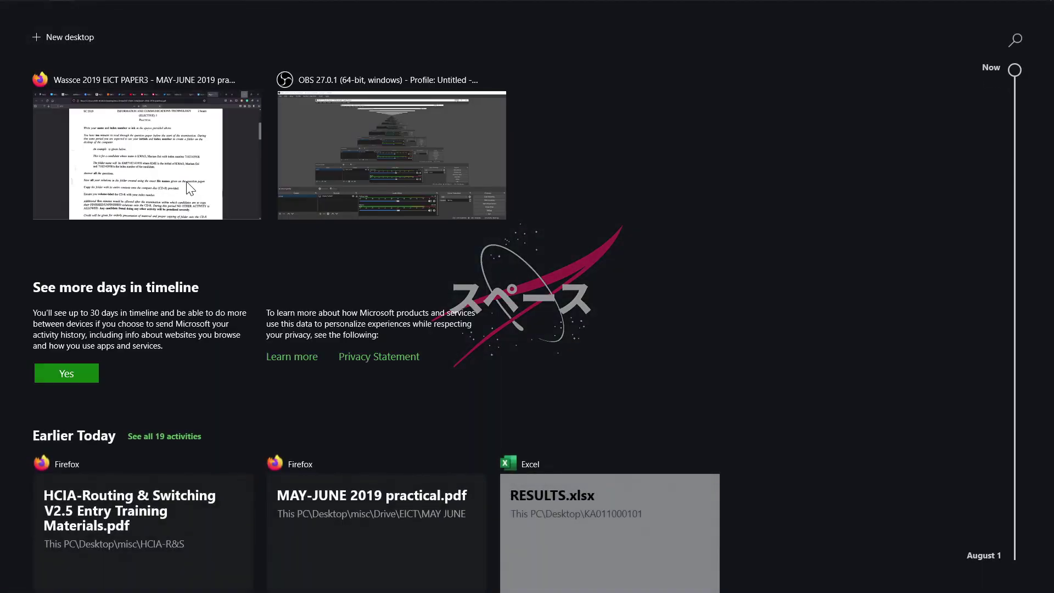
Show question 2's student results table on page 2 of the exam paper at 150% zoom
{"action": "left_click", "coordinate": [189, 188]}
{"action": "scroll", "coordinate": [189, 188], "scroll_direction": "down", "scroll_amount": 15}
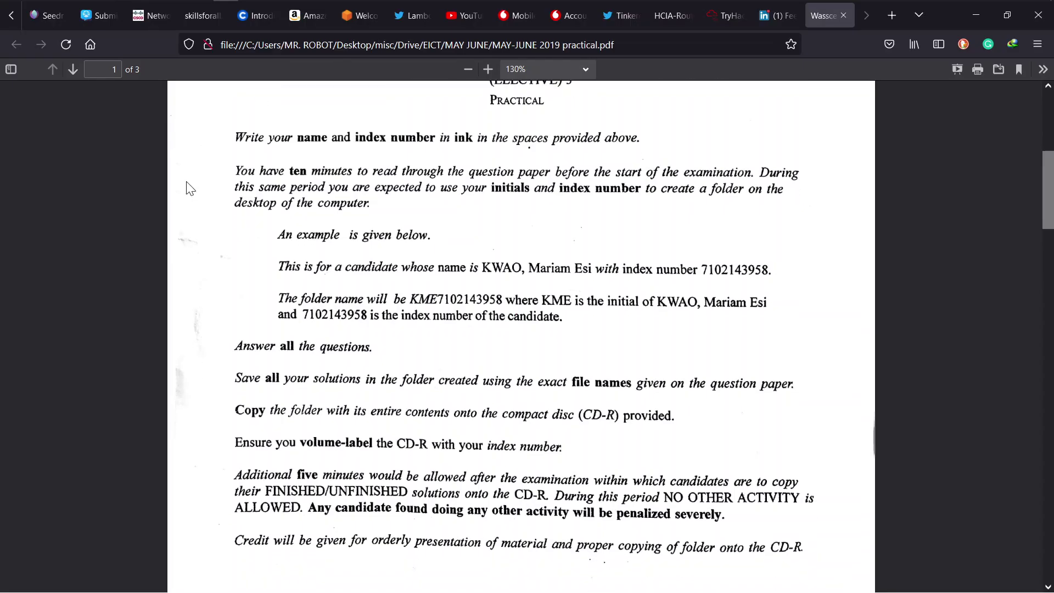
{"action": "scroll", "coordinate": [189, 188], "scroll_direction": "down", "scroll_amount": 5}
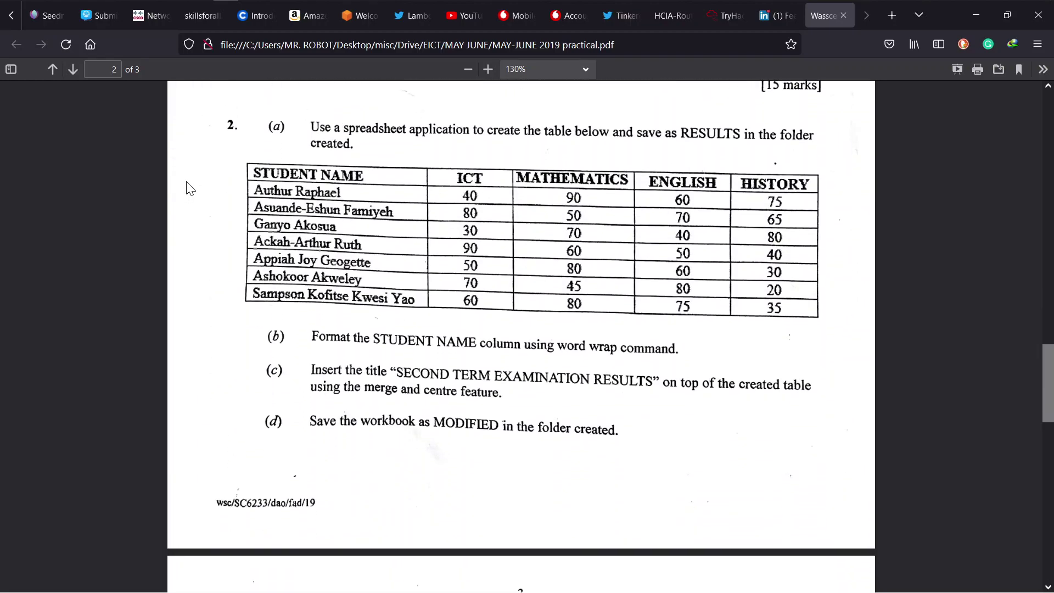
{"action": "scroll", "coordinate": [189, 188], "scroll_direction": "up", "scroll_amount": 1}
{"action": "scroll", "coordinate": [190, 187], "scroll_direction": "down", "scroll_amount": 1}
{"action": "key", "text": "ctrl+plus"}
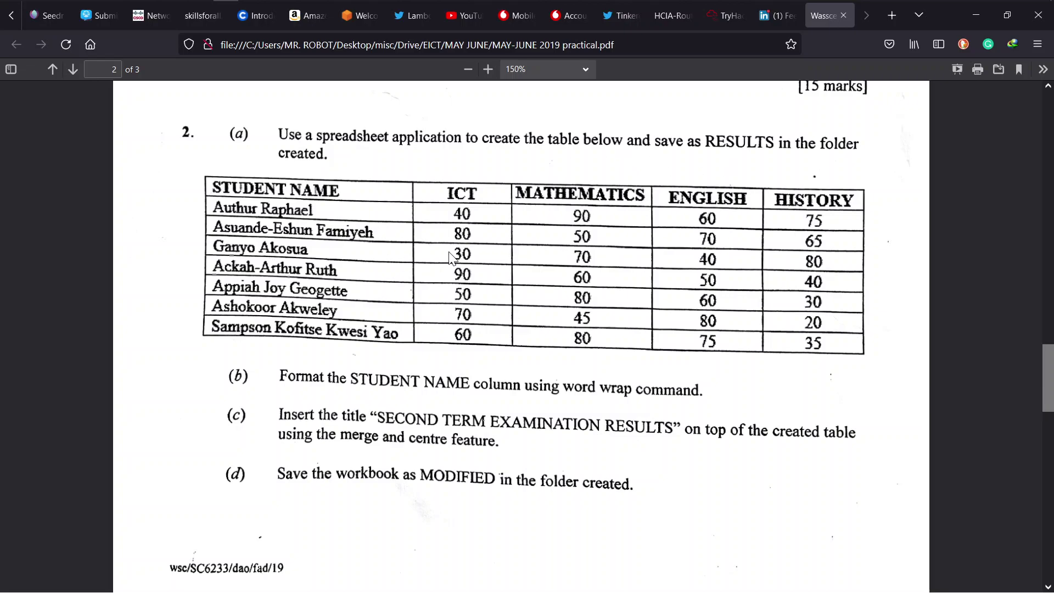
{"action": "key", "text": "super"}
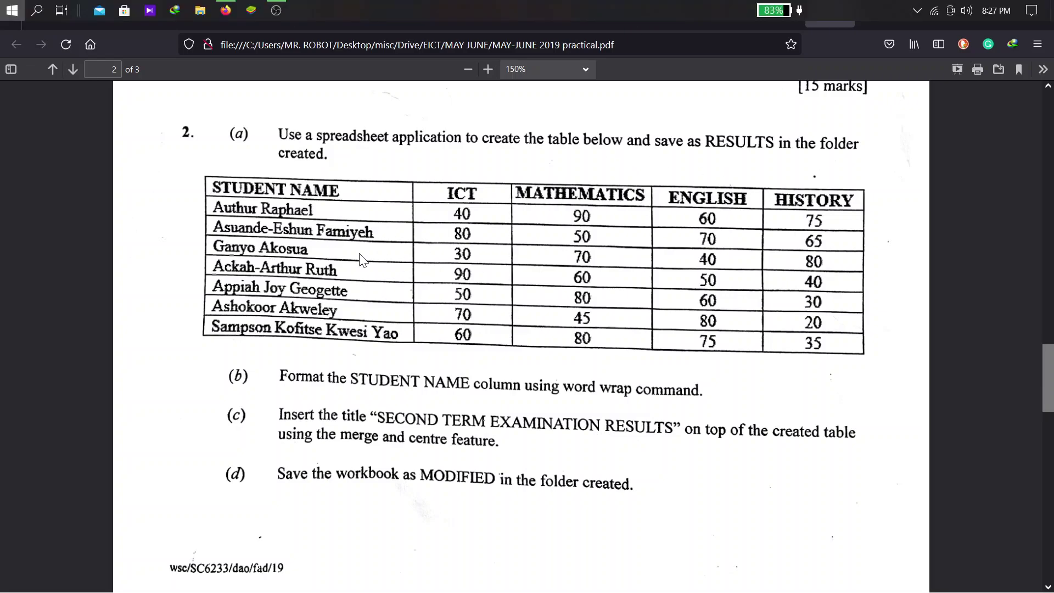
Launch Excel via the 'exc' search and create a blank workbook
{"action": "type", "text": "exc"}
{"action": "key", "text": "Return"}
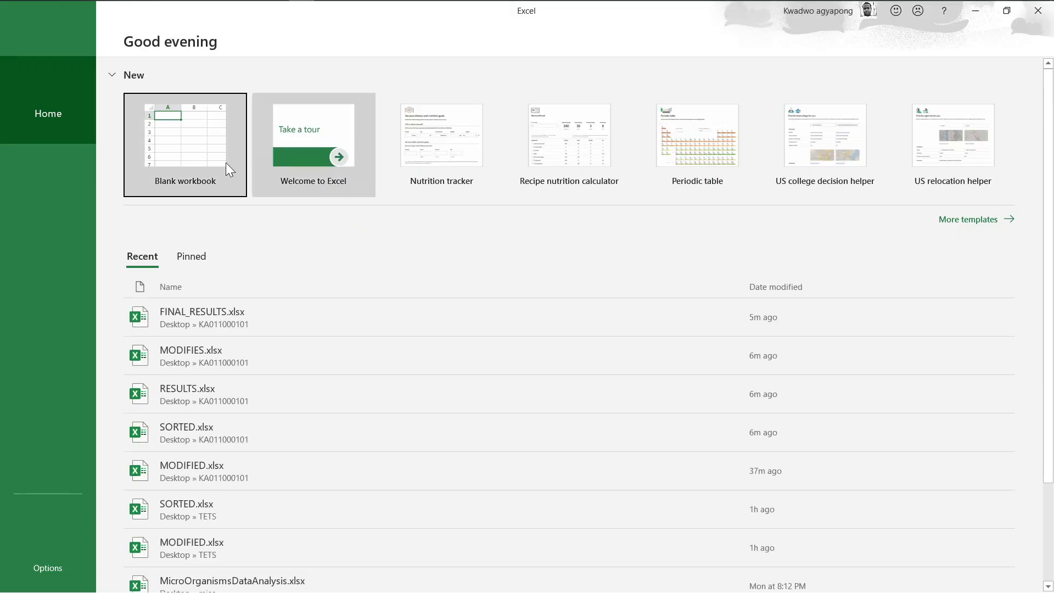
{"action": "left_click", "coordinate": [226, 163]}
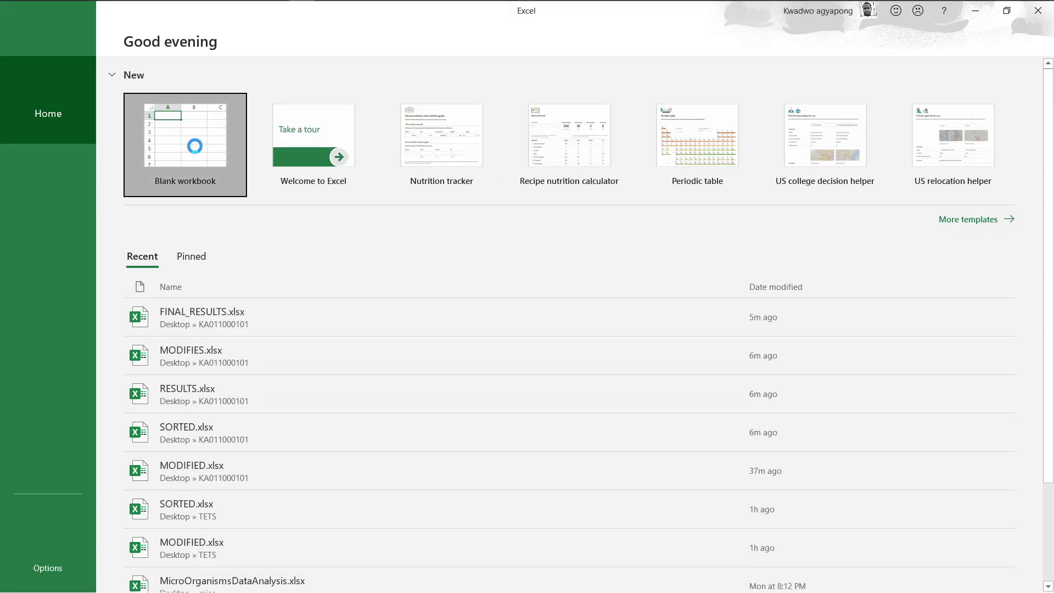
Snap Excel to the left half and the exam paper to the right, with the PDF shrunk to fit
{"action": "key", "text": "super+Tab"}
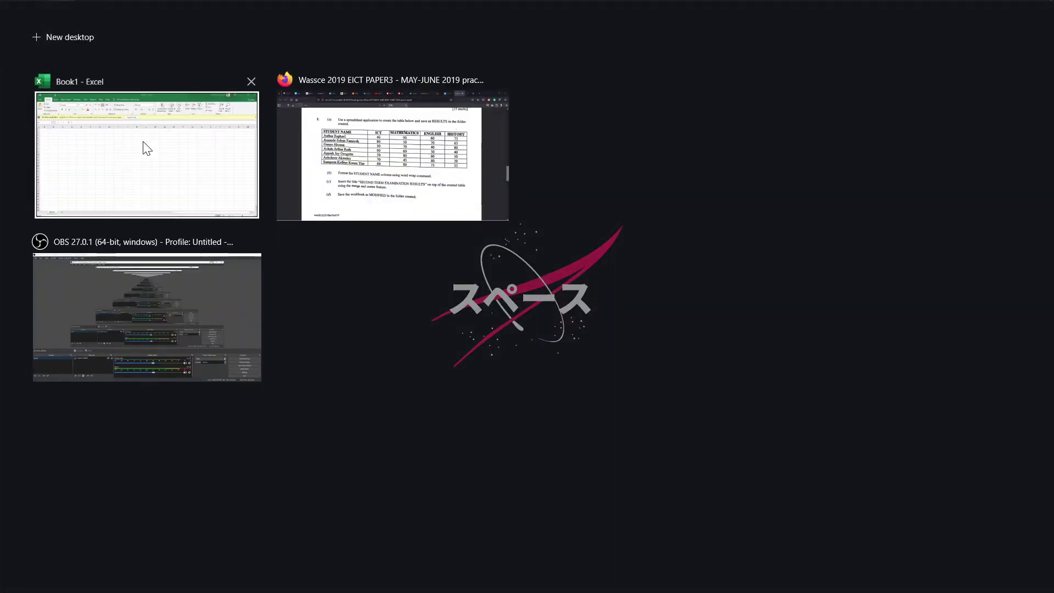
{"action": "right_click", "coordinate": [142, 142]}
{"action": "left_click", "coordinate": [184, 158]}
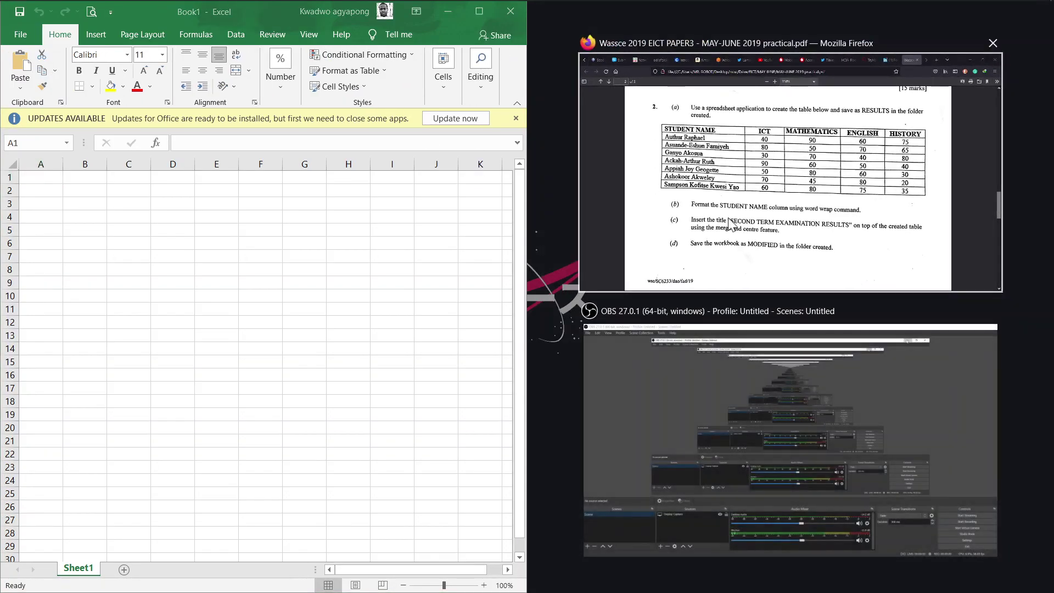
{"action": "left_click", "coordinate": [730, 222]}
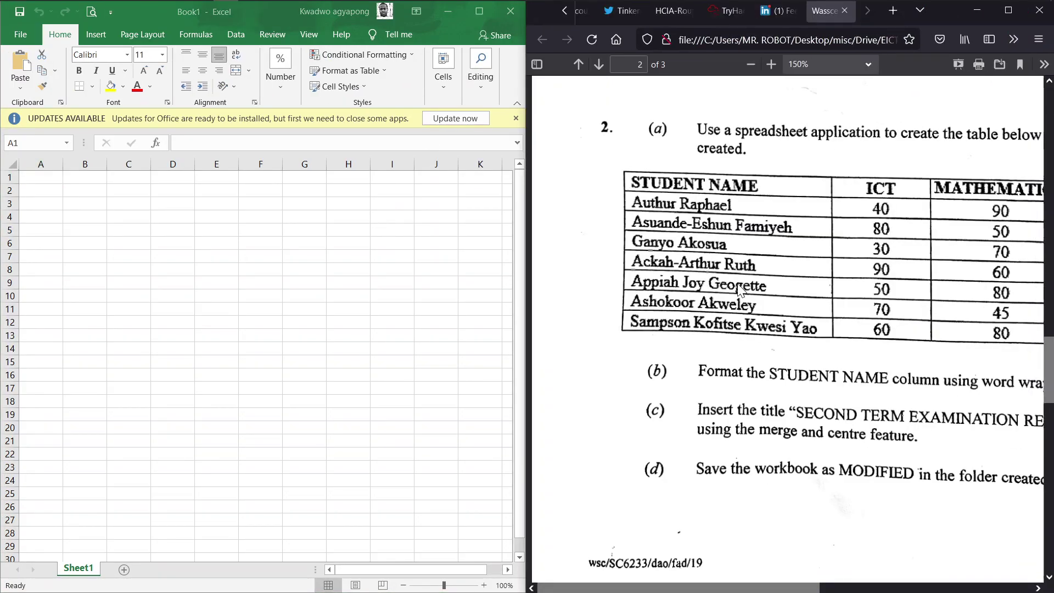
{"action": "key", "text": "ctrl+minus"}
{"action": "key", "text": "ctrl+minus"}
{"action": "key", "text": "ctrl+minus"}
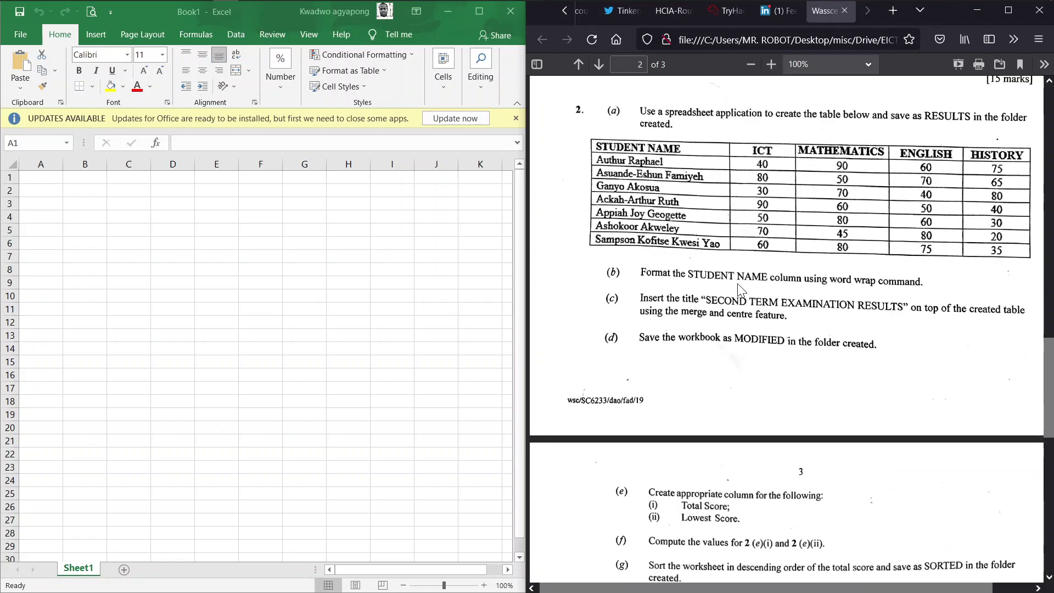
{"action": "left_click", "coordinate": [67, 171]}
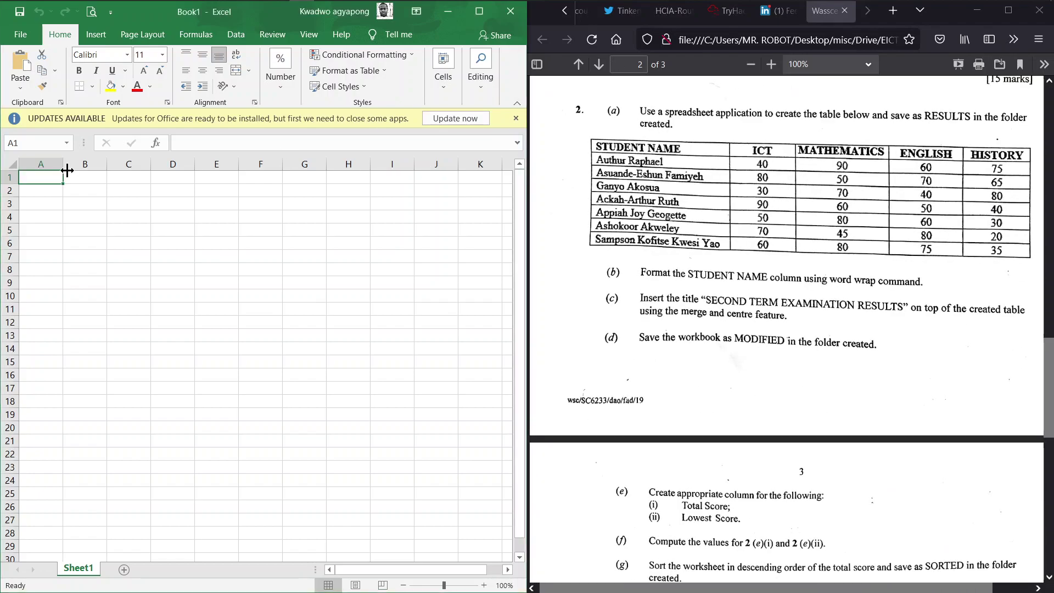
Dismiss the updates notice and type row 1 headers STUDENT NAME, ICT, MATHEMATICSENGLISH and HISTORY
{"action": "left_click", "coordinate": [516, 118]}
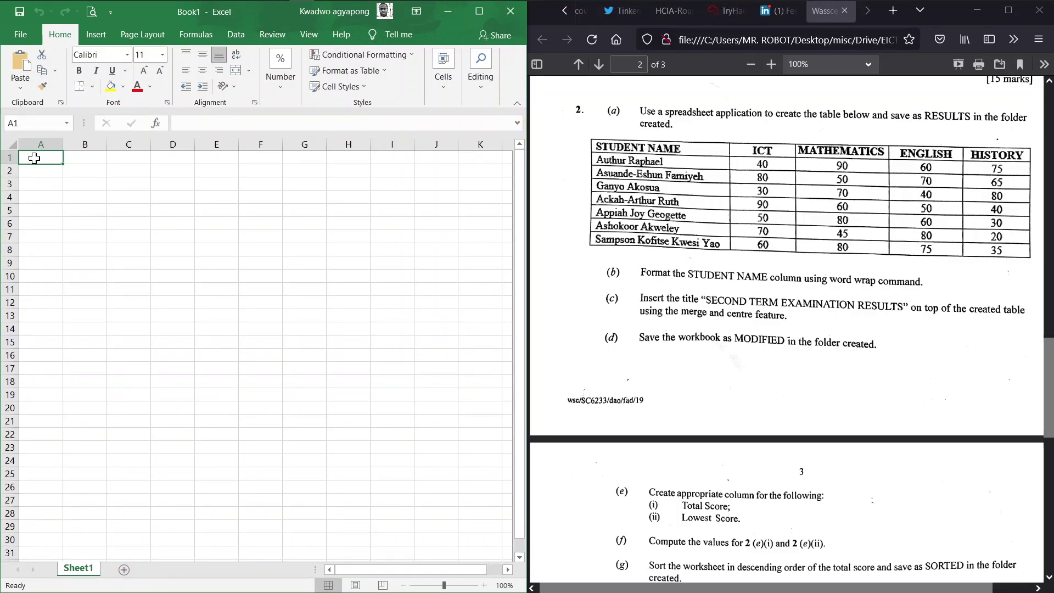
{"action": "type", "text": "STU"}
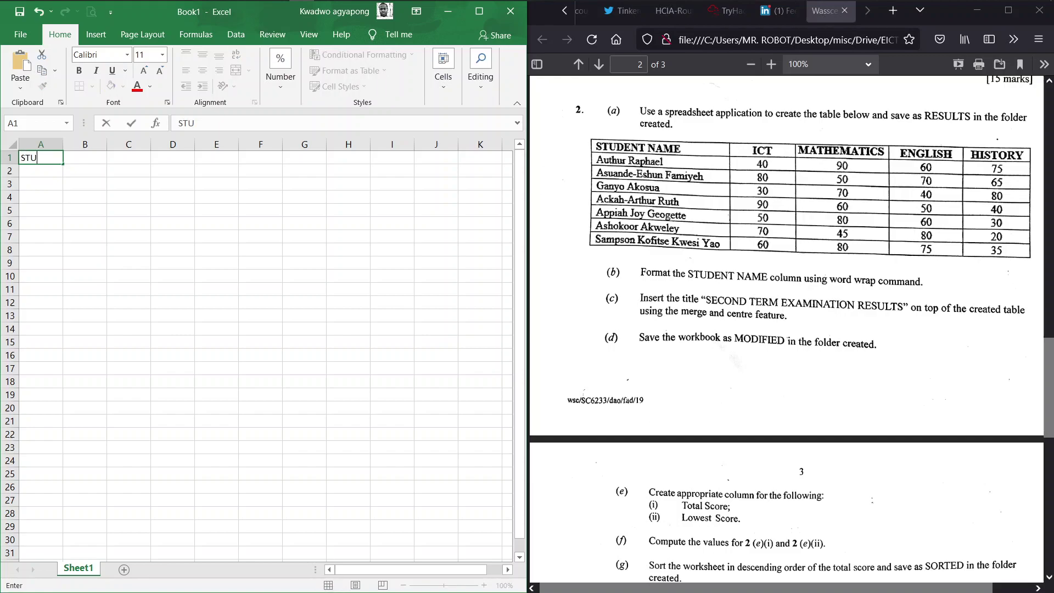
{"action": "type", "text": "DENT NAME"}
{"action": "key", "text": "Tab"}
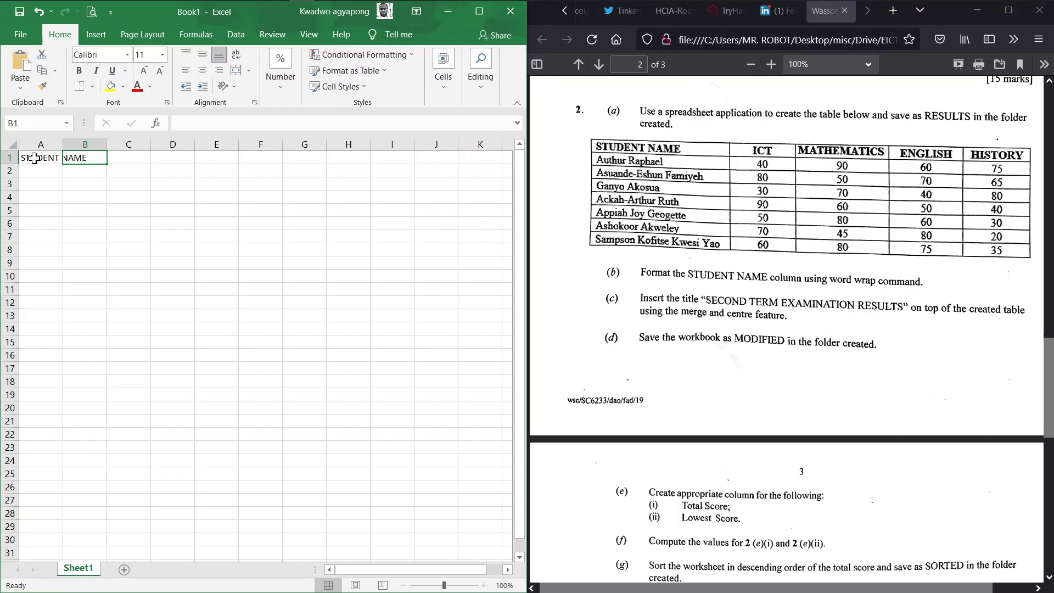
{"action": "type", "text": "ICT"}
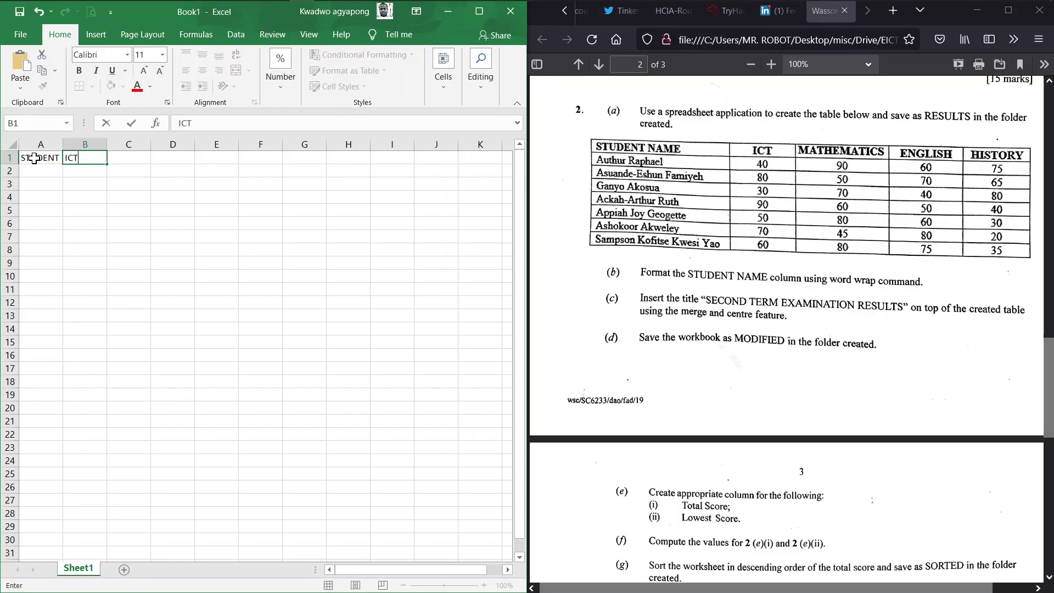
{"action": "key", "text": "Tab"}
{"action": "type", "text": "MATHEMAT"}
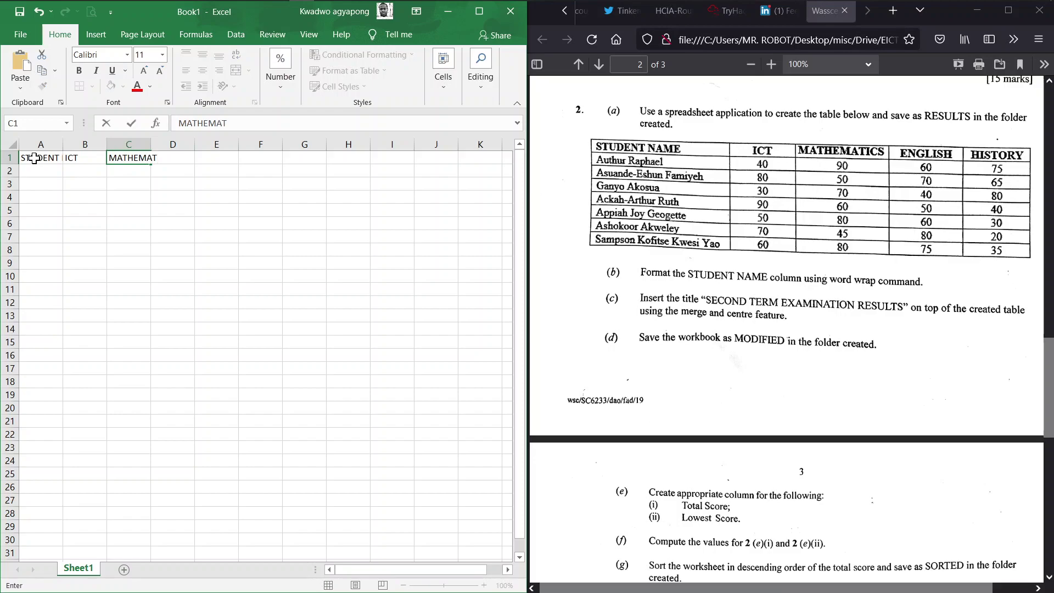
{"action": "type", "text": "ICSENGLISH"}
{"action": "key", "text": "ctrl+Return"}
{"action": "key", "text": "Tab"}
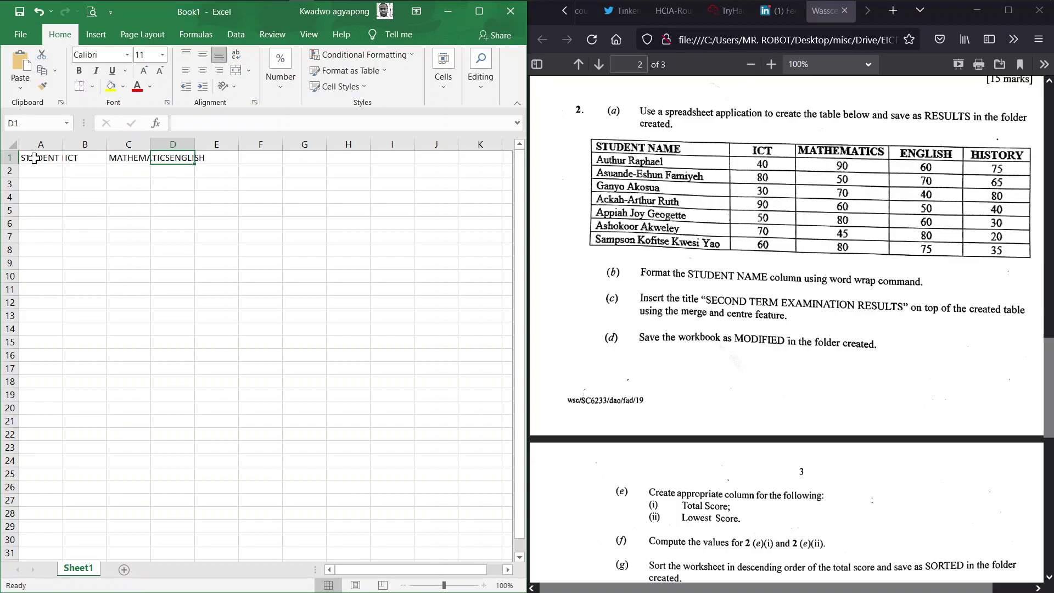
{"action": "key", "text": "Tab"}
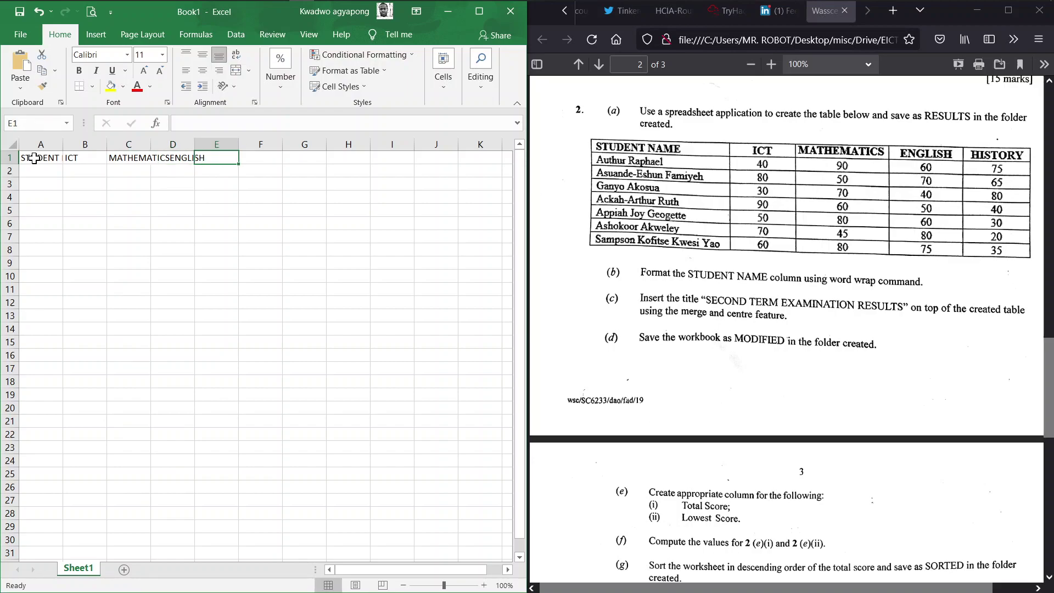
{"action": "type", "text": "HISTORY"}
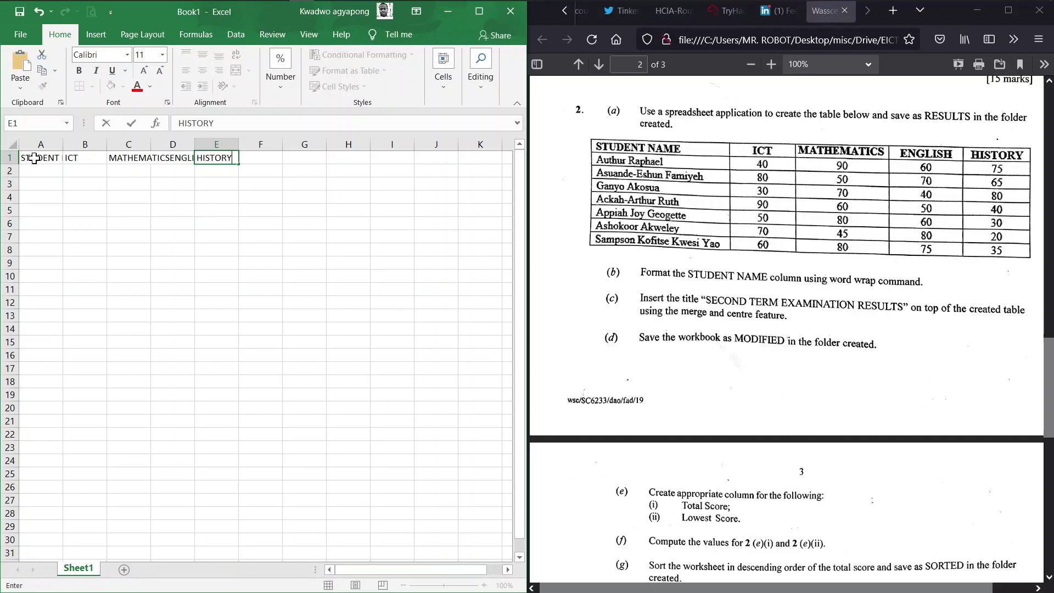
{"action": "key", "text": "Return"}
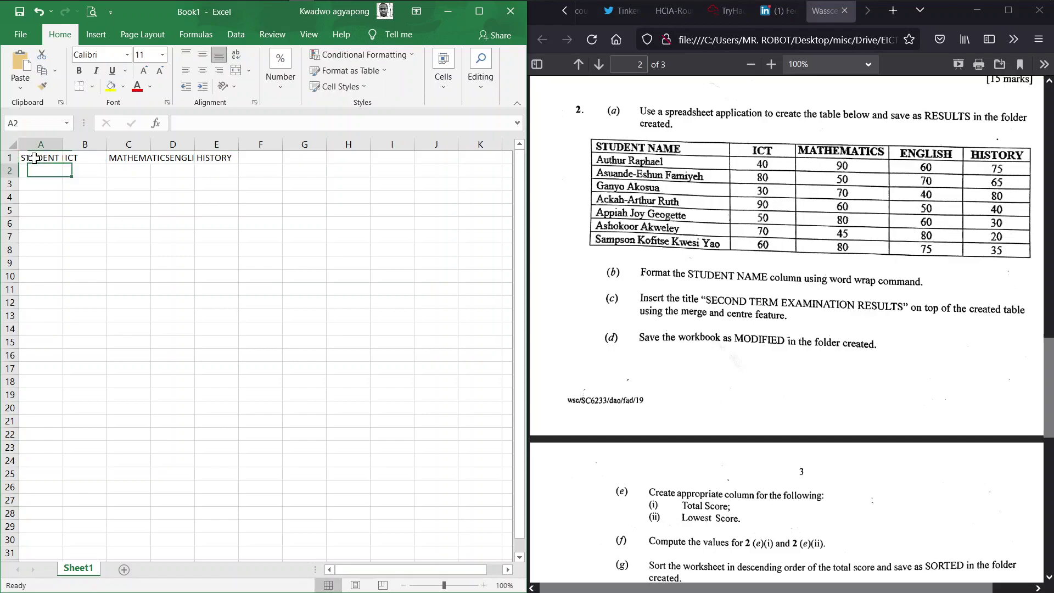
Correct C1 to MATHEMATICS and enter ENGLISH in D1
{"action": "left_click", "coordinate": [122, 162]}
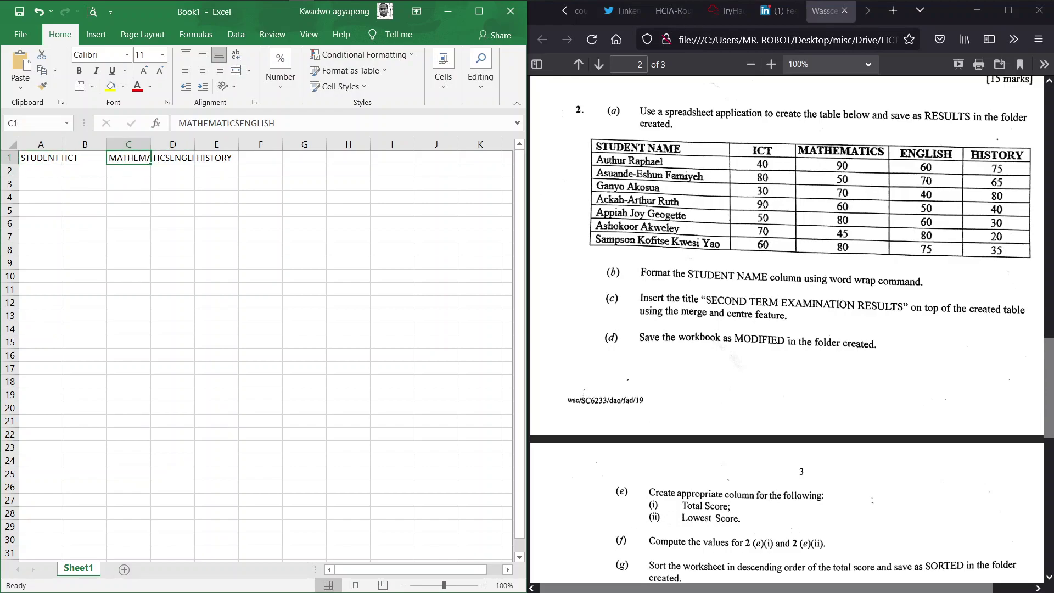
{"action": "left_click", "coordinate": [297, 124]}
{"action": "key", "text": "BackSpace"}
{"action": "key", "text": "BackSpace"}
{"action": "key", "text": "BackSpace"}
{"action": "key", "text": "BackSpace"}
{"action": "key", "text": "BackSpace"}
{"action": "key", "text": "BackSpace"}
{"action": "key", "text": "BackSpace"}
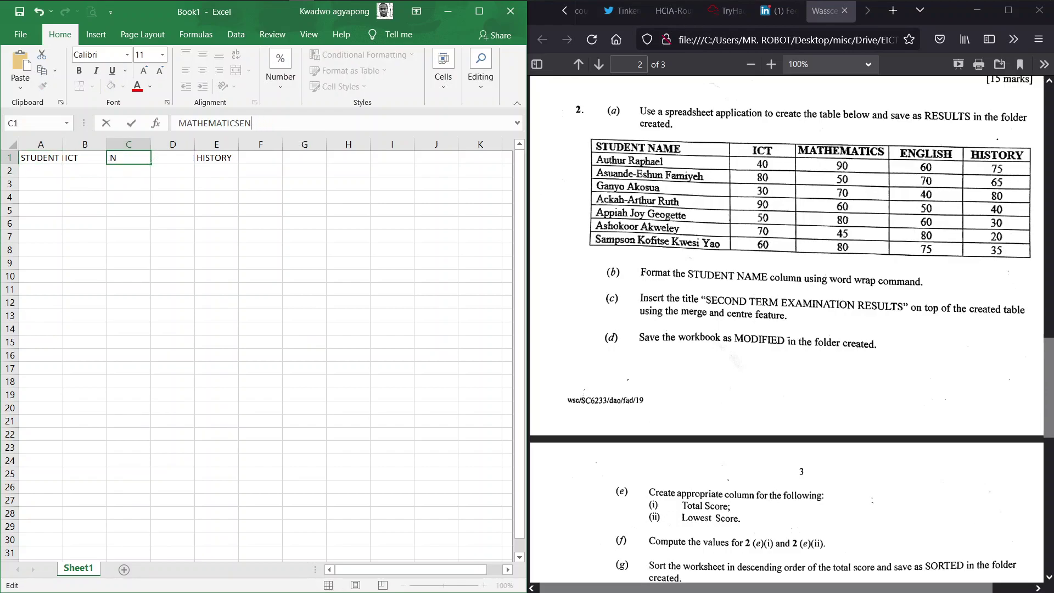
{"action": "key", "text": "Return"}
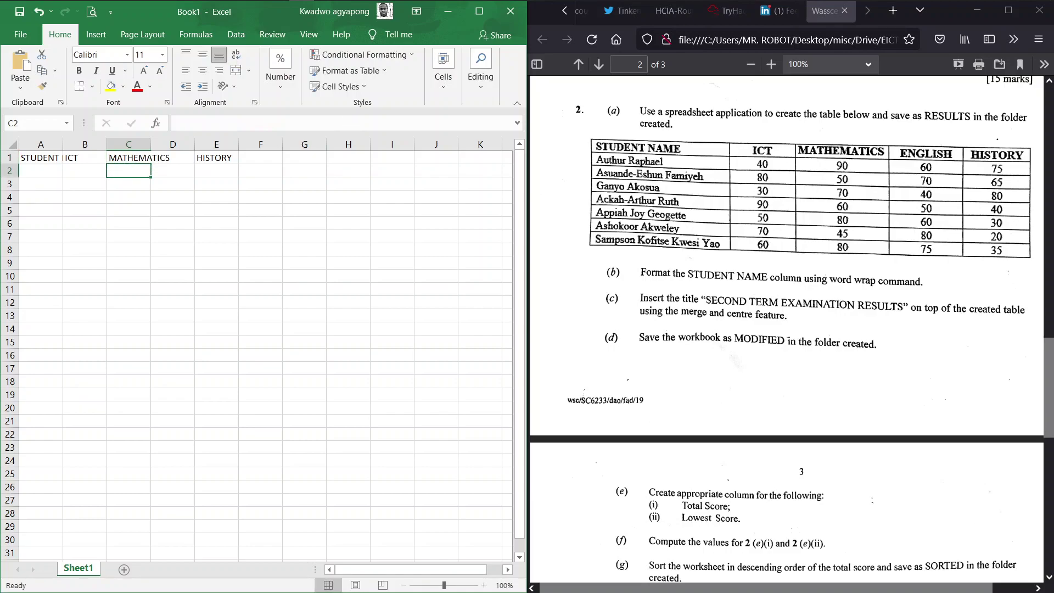
{"action": "left_click", "coordinate": [138, 159]}
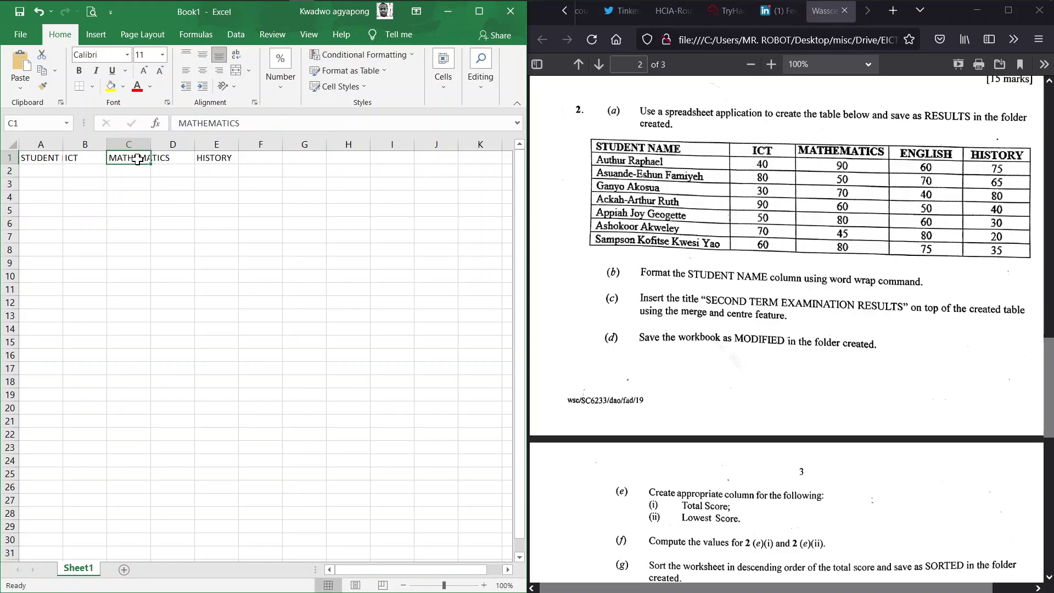
{"action": "key", "text": "Tab"}
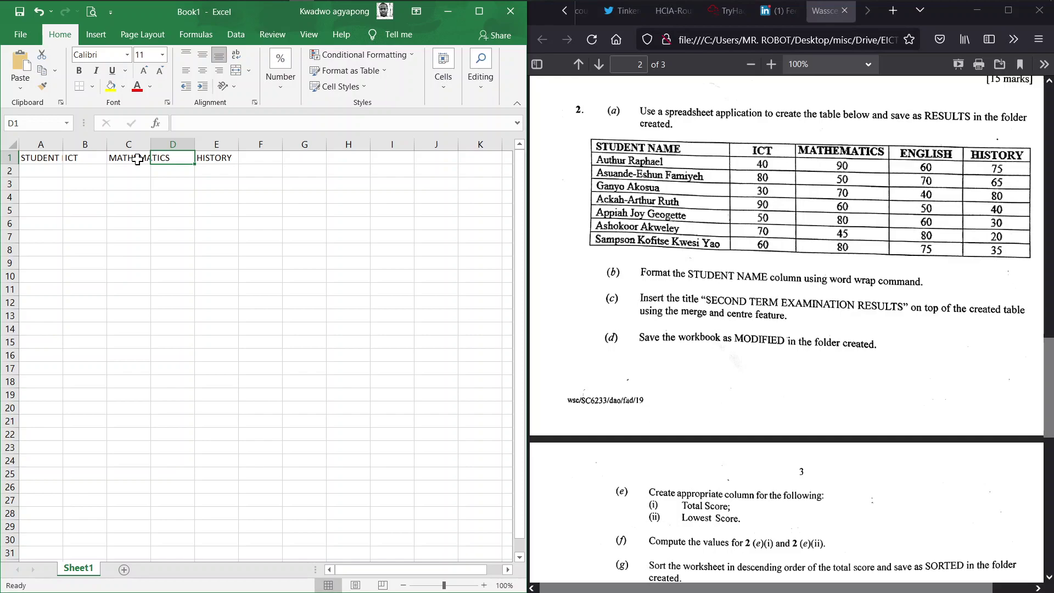
{"action": "type", "text": "ENGLISH"}
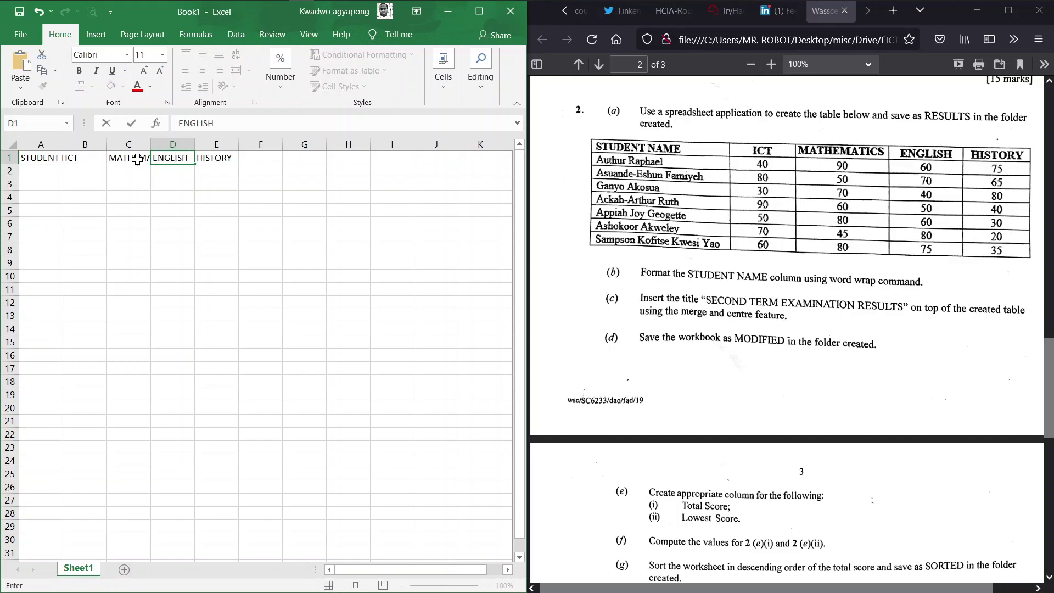
{"action": "key", "text": "Return"}
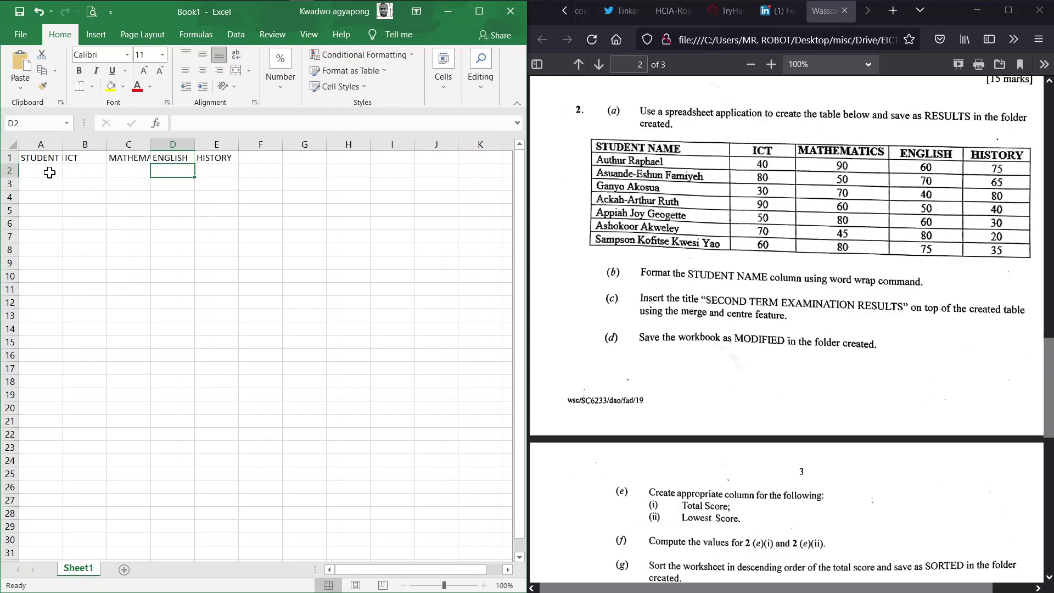
AutoFit columns A and C to their STUDENT NAME and MATHEMATICS headings
{"action": "left_click", "coordinate": [49, 173]}
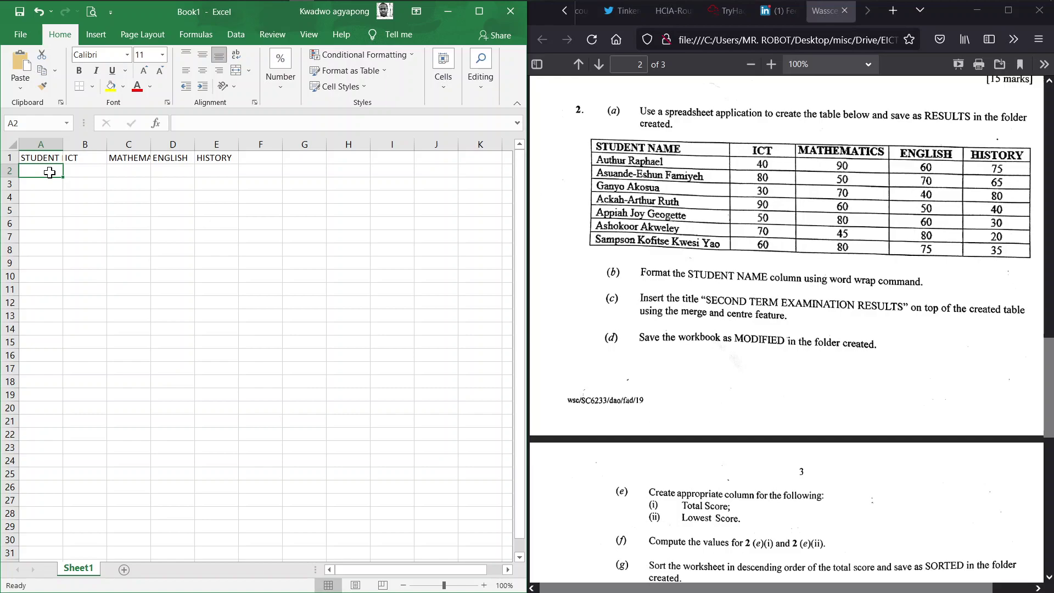
{"action": "double_click", "coordinate": [63, 144]}
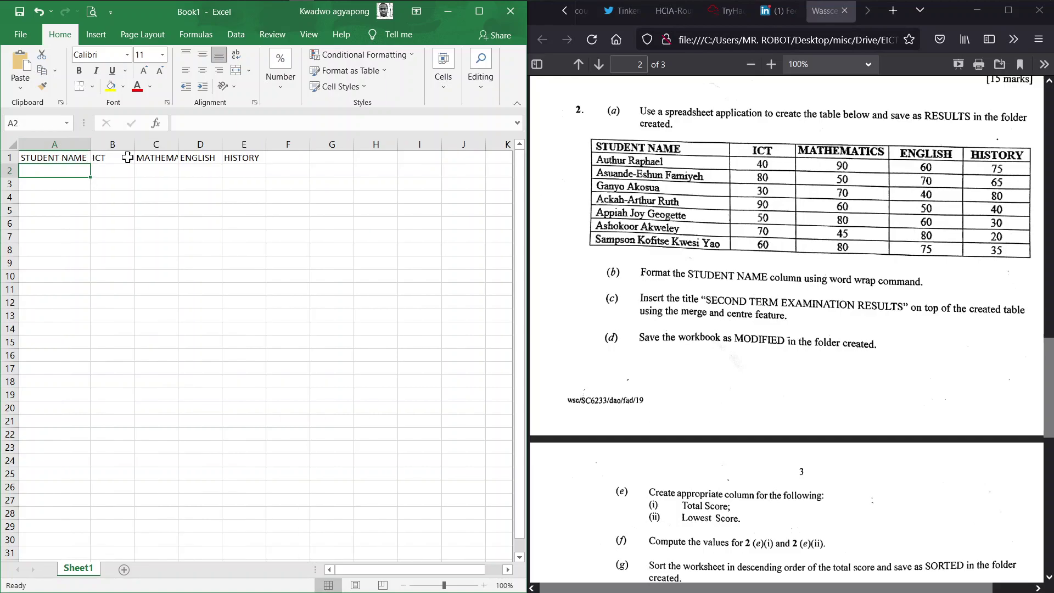
{"action": "double_click", "coordinate": [178, 143]}
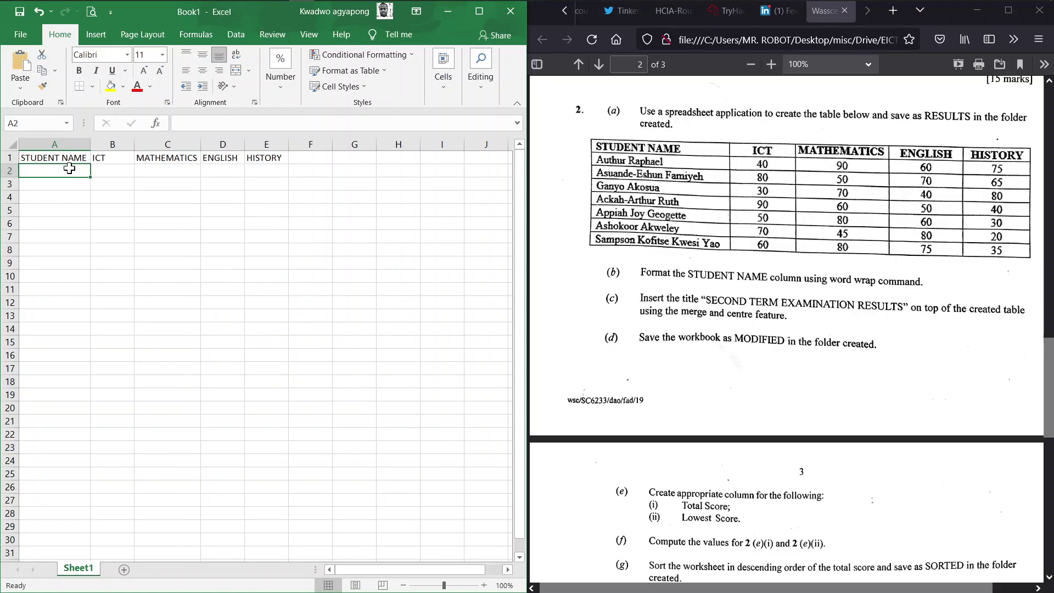
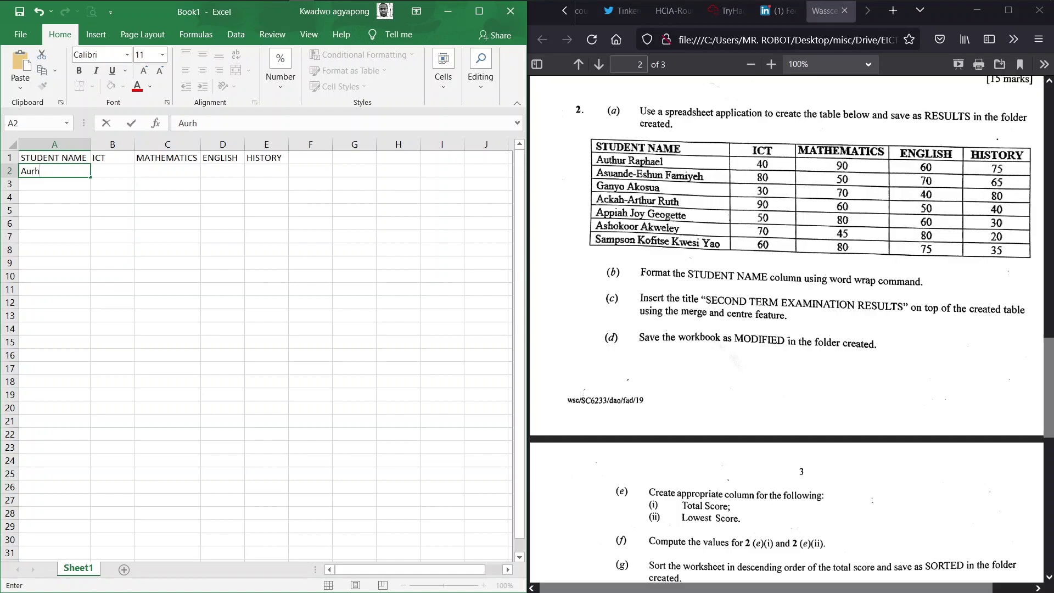
Enter the first three student names in A2 to A4, fixing a typo in the first
{"action": "key", "text": "Return"}
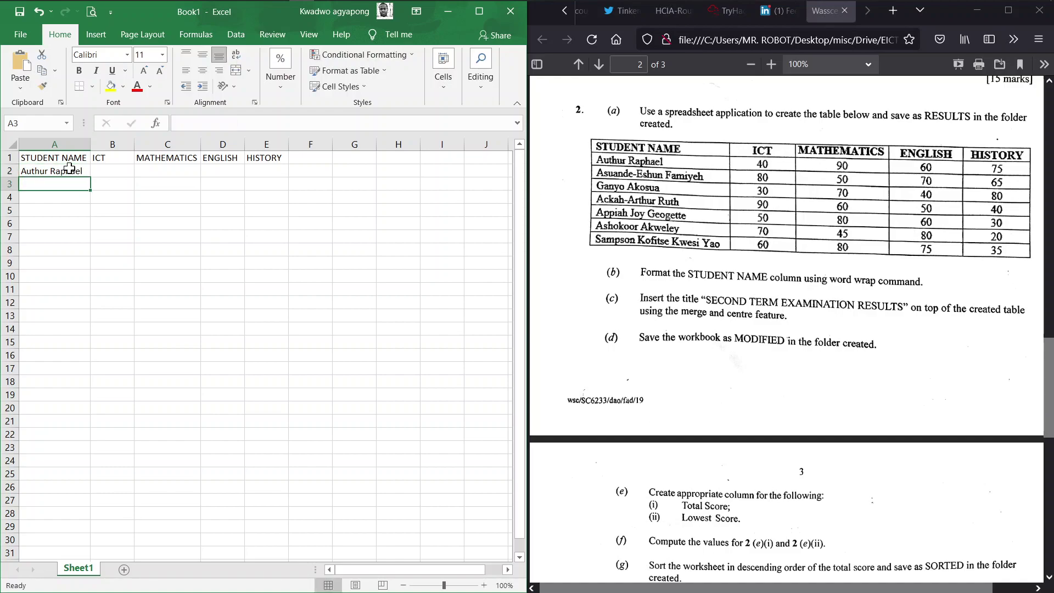
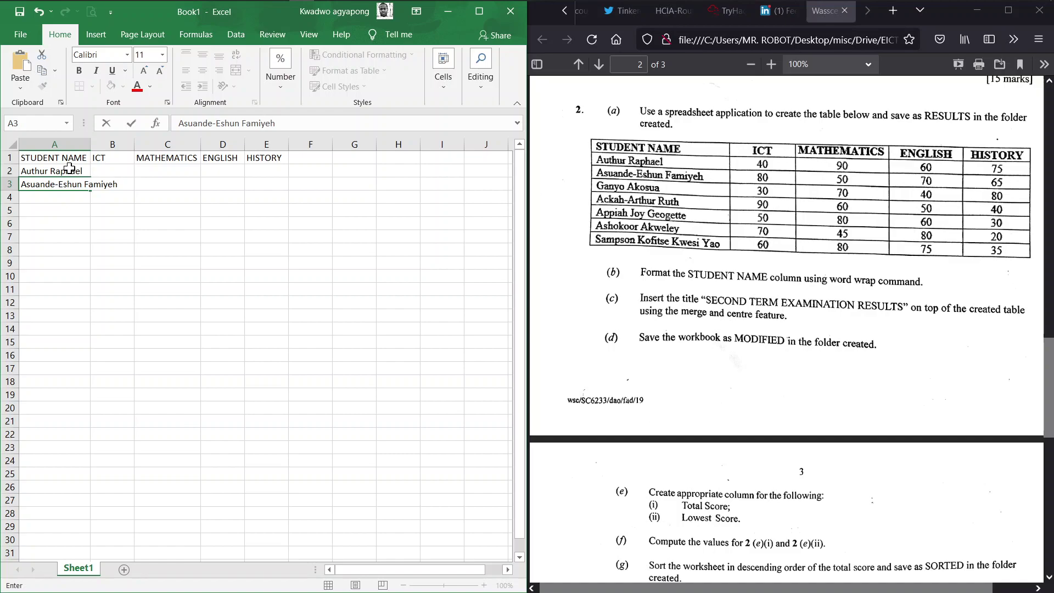
{"action": "key", "text": "Return"}
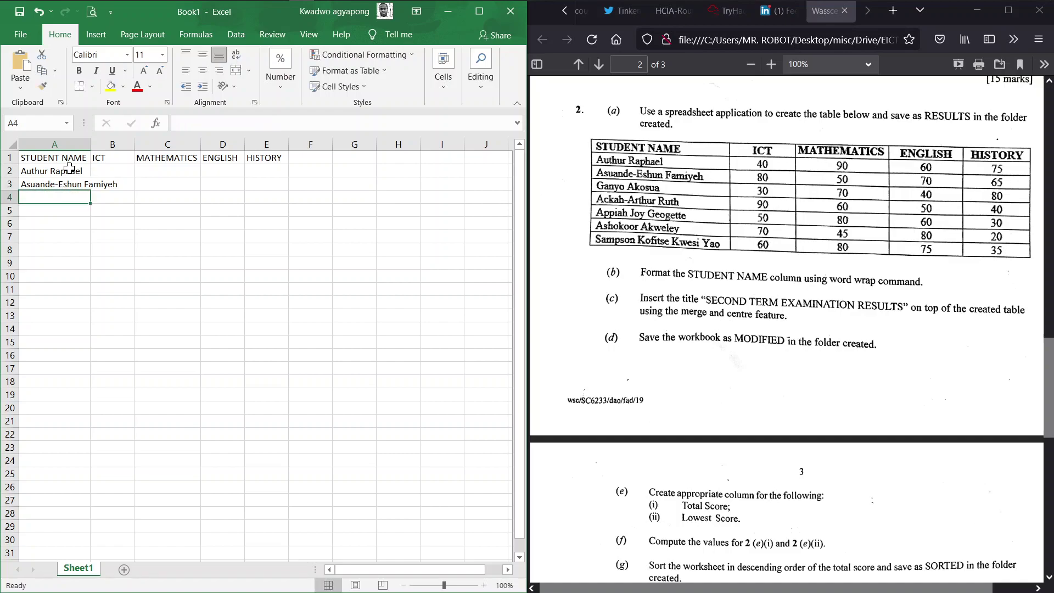
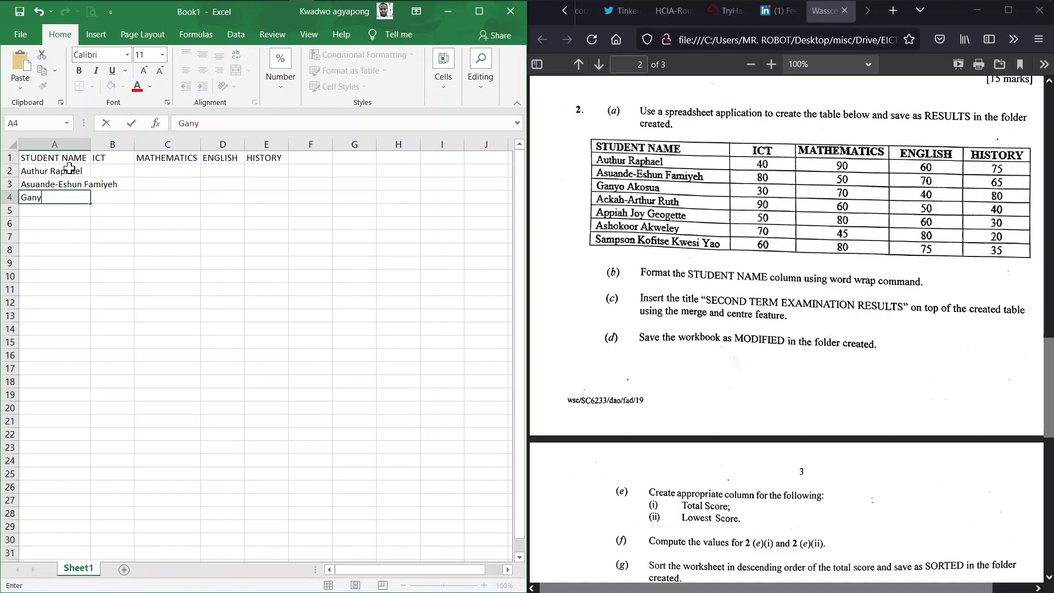
{"action": "key", "text": "Return"}
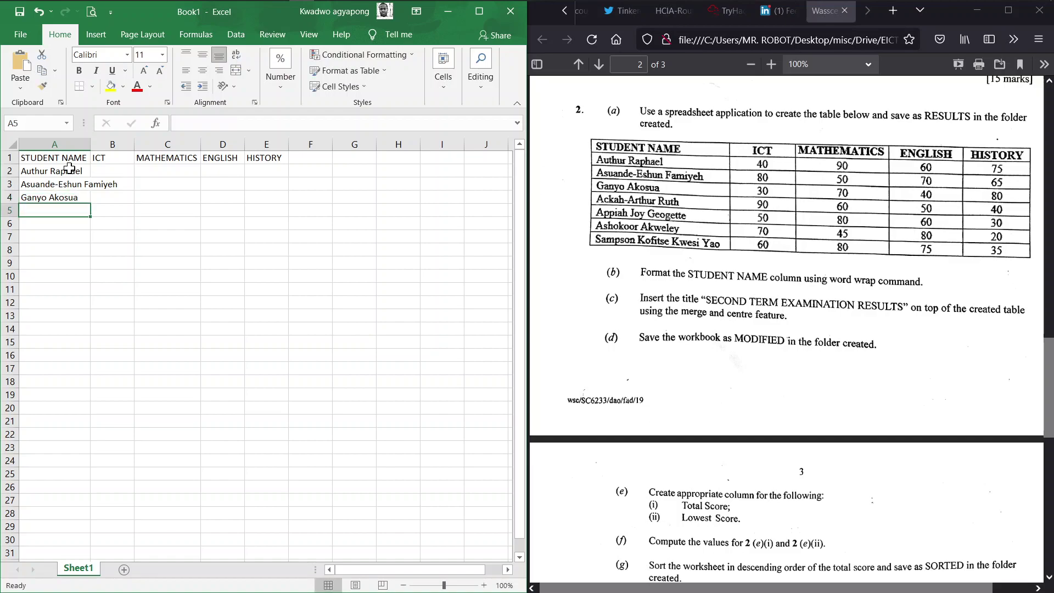
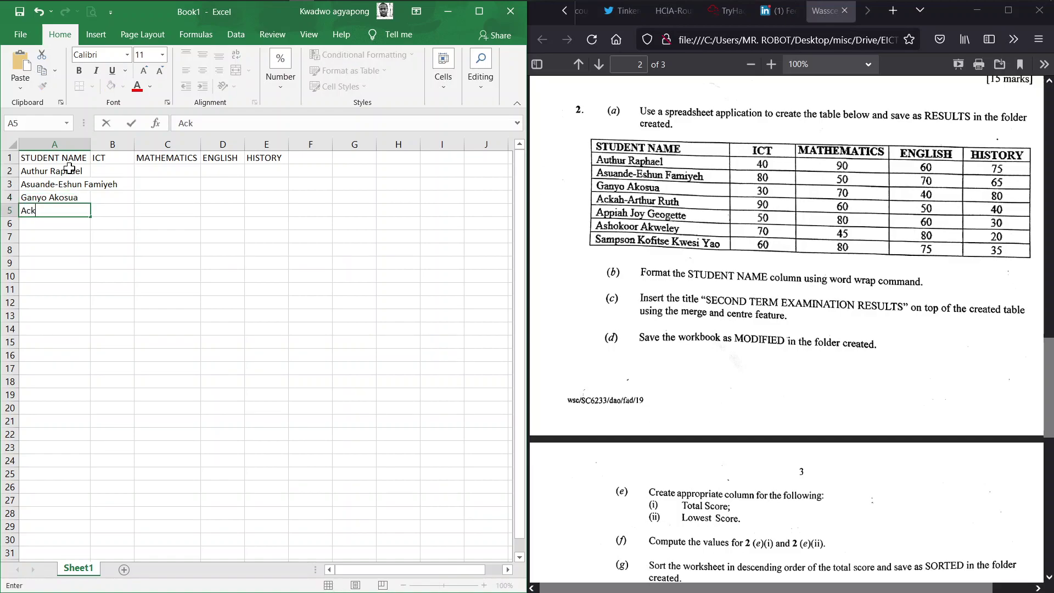
Enter the remaining four student names in A5 to A8
{"action": "key", "text": "Return"}
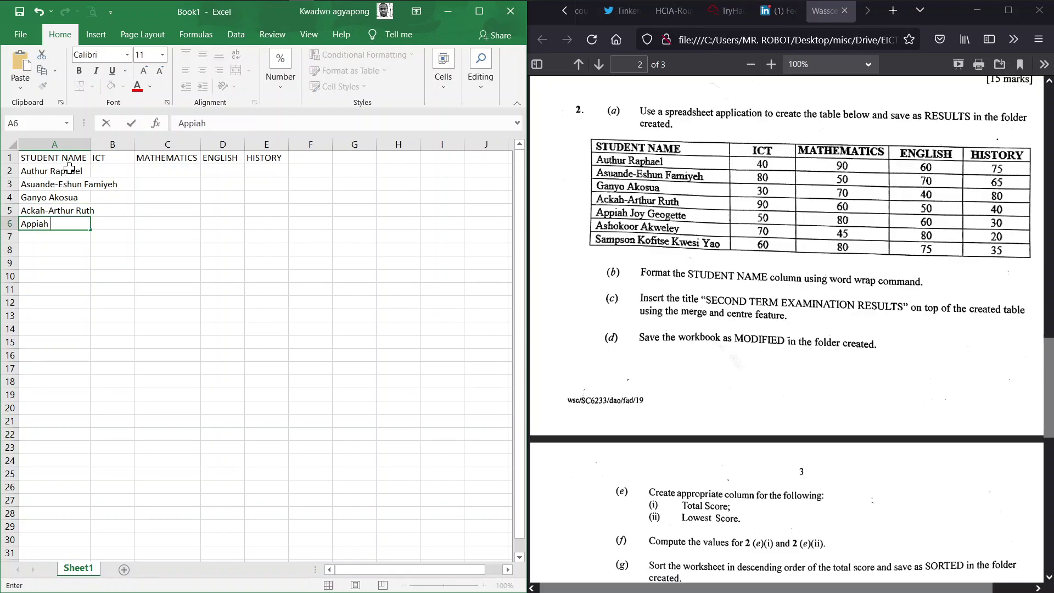
{"action": "key", "text": "Return"}
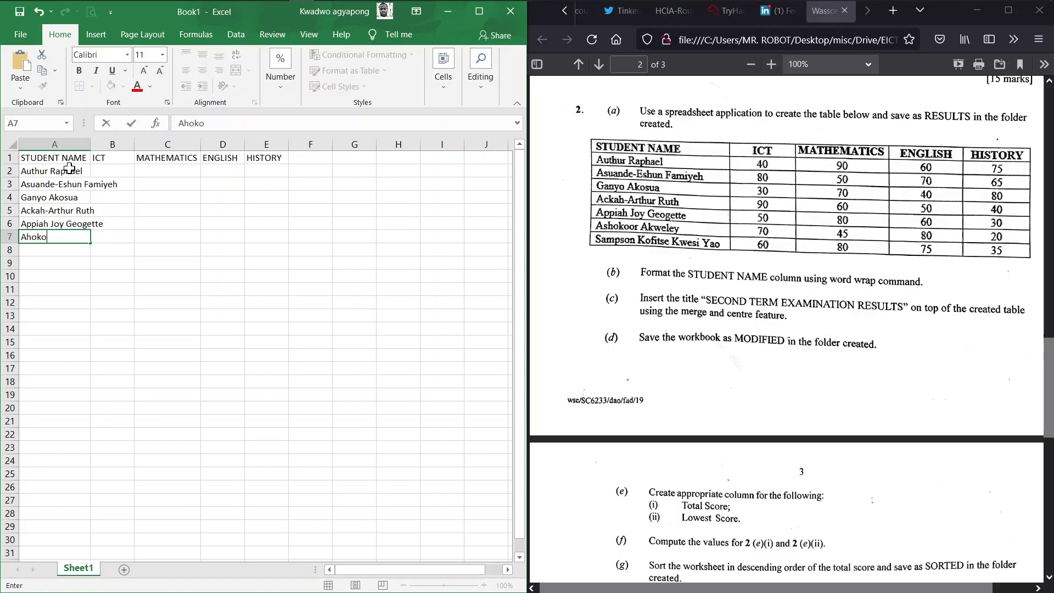
{"action": "key", "text": "Return"}
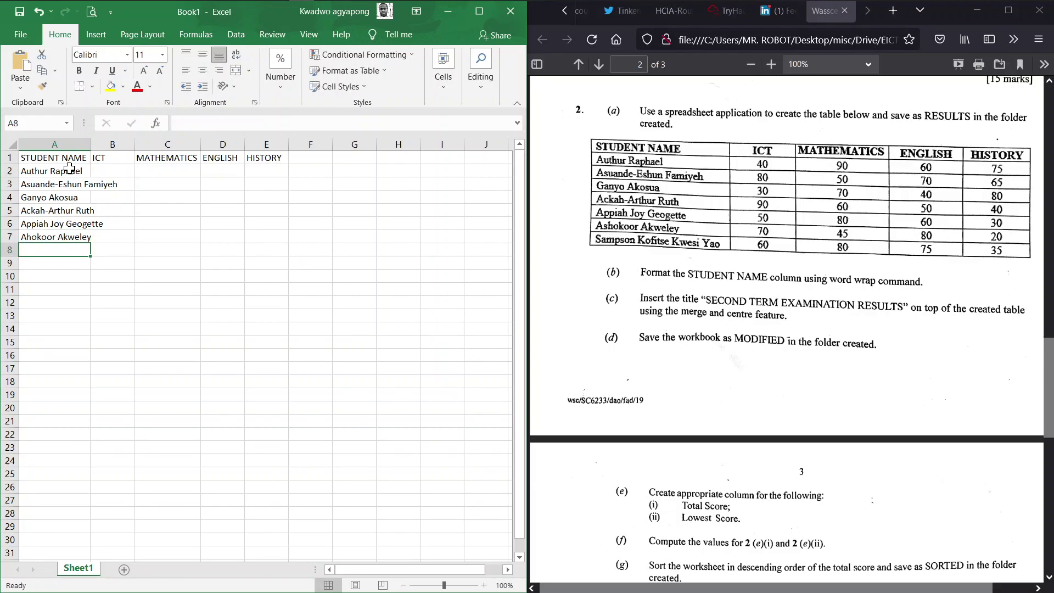
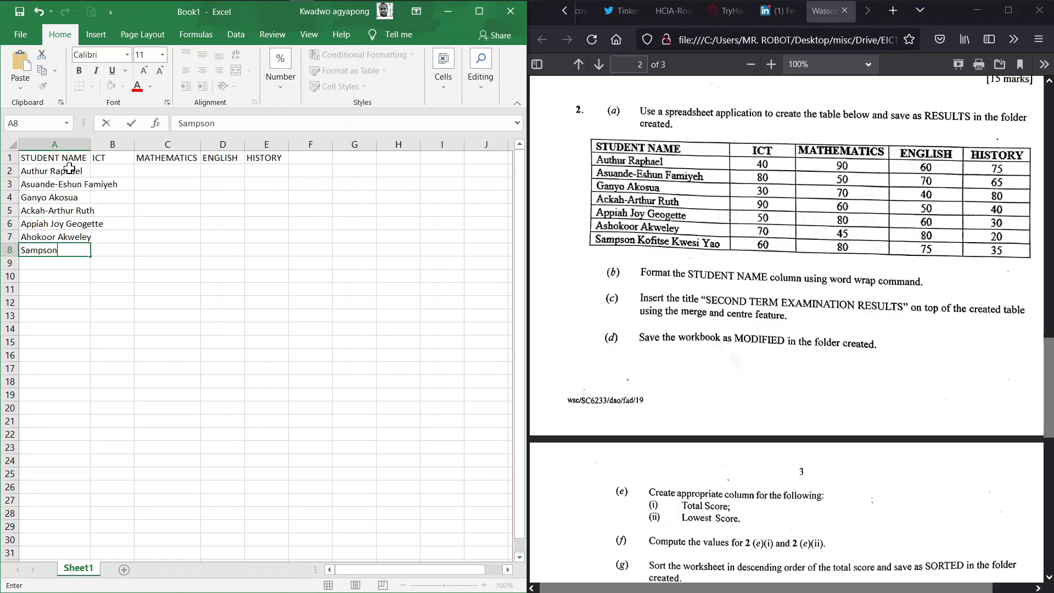
{"action": "key", "text": "Return"}
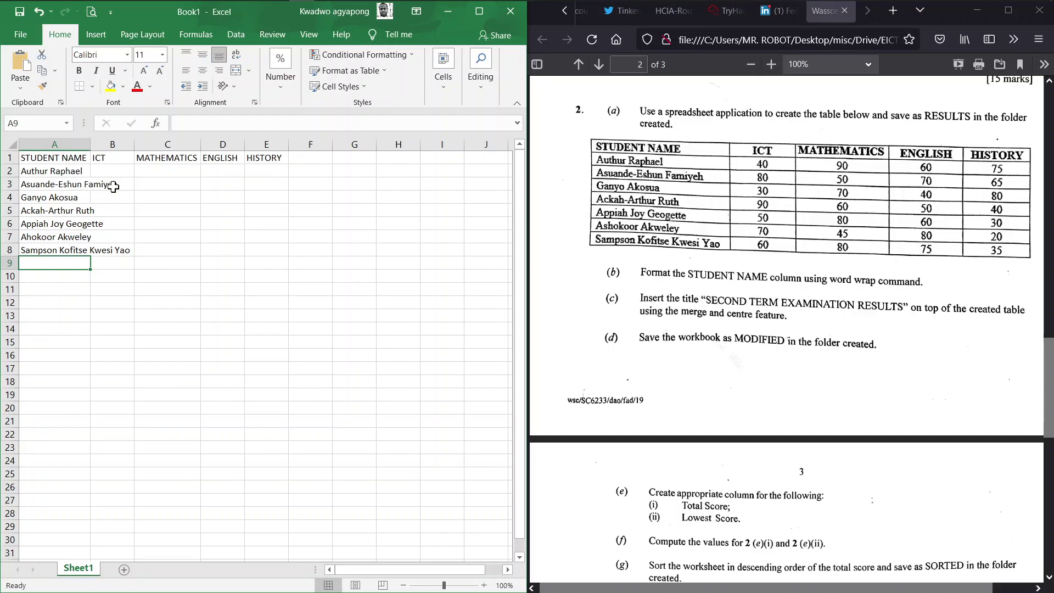
Enter row 2 scores: ICT 40, Mathematics 90, English 60, History 75
{"action": "left_click", "coordinate": [116, 170]}
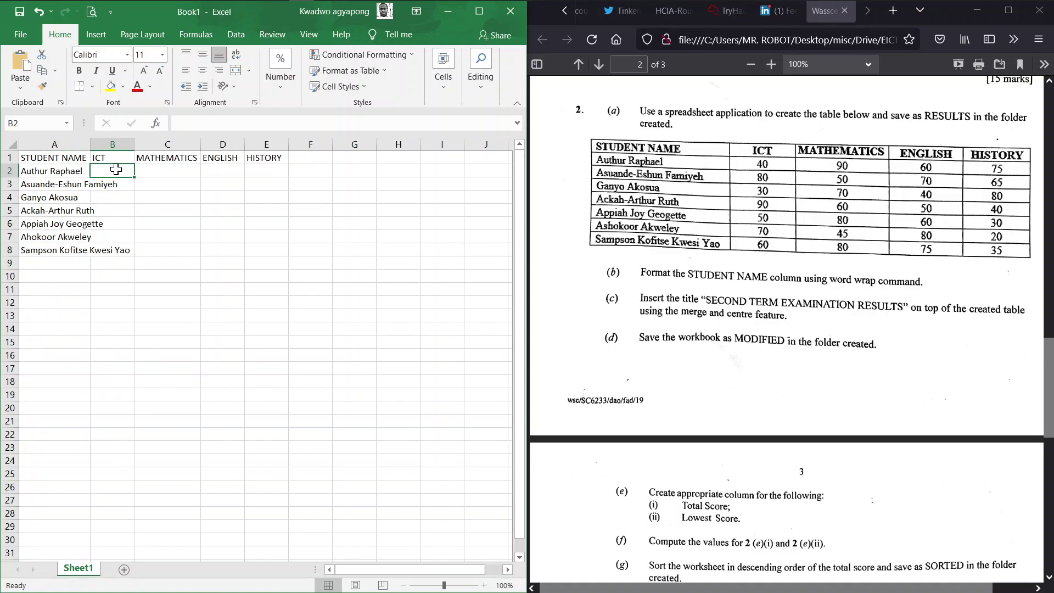
{"action": "type", "text": "40"}
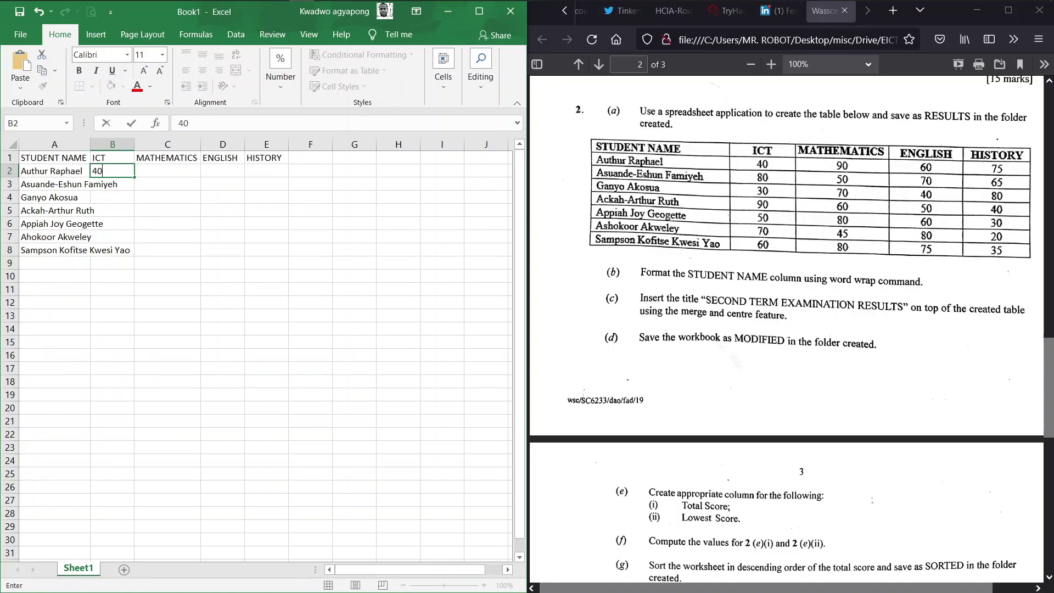
{"action": "key", "text": "Tab"}
{"action": "type", "text": "90"}
{"action": "key", "text": "Tab"}
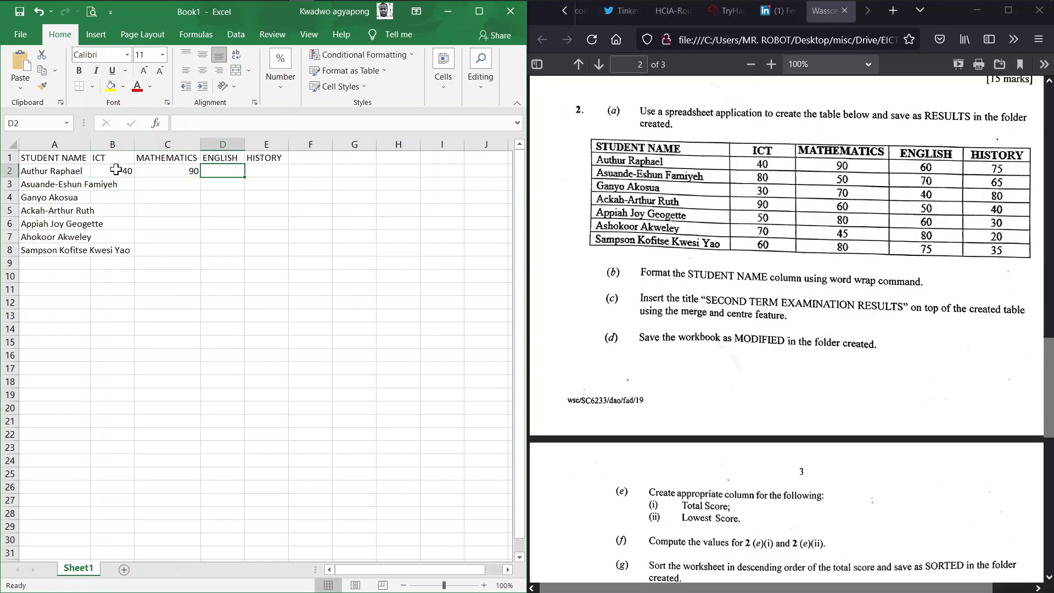
{"action": "type", "text": "60"}
{"action": "key", "text": "Tab"}
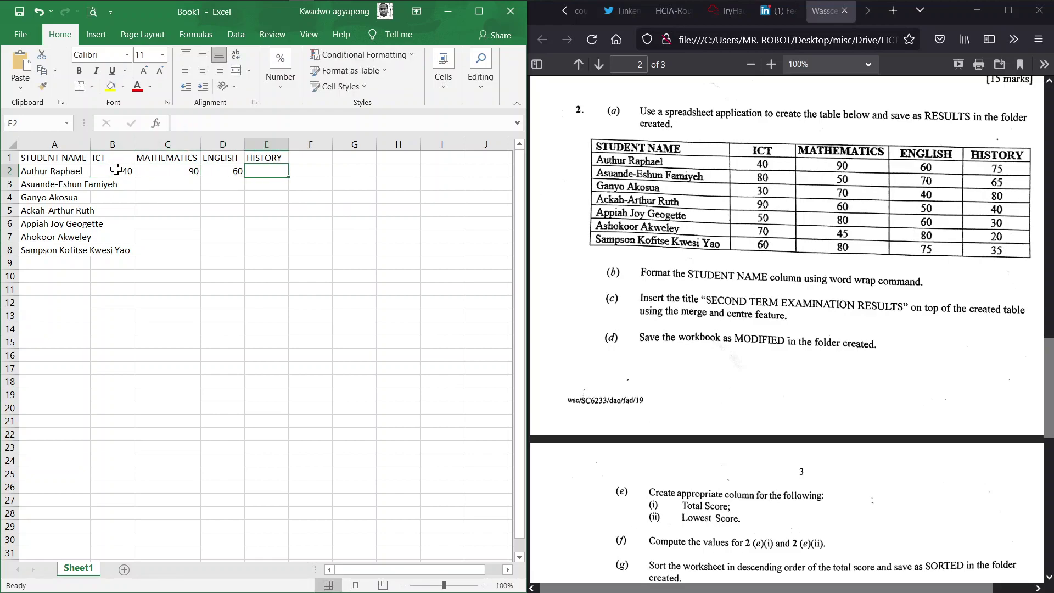
{"action": "type", "text": "7"}
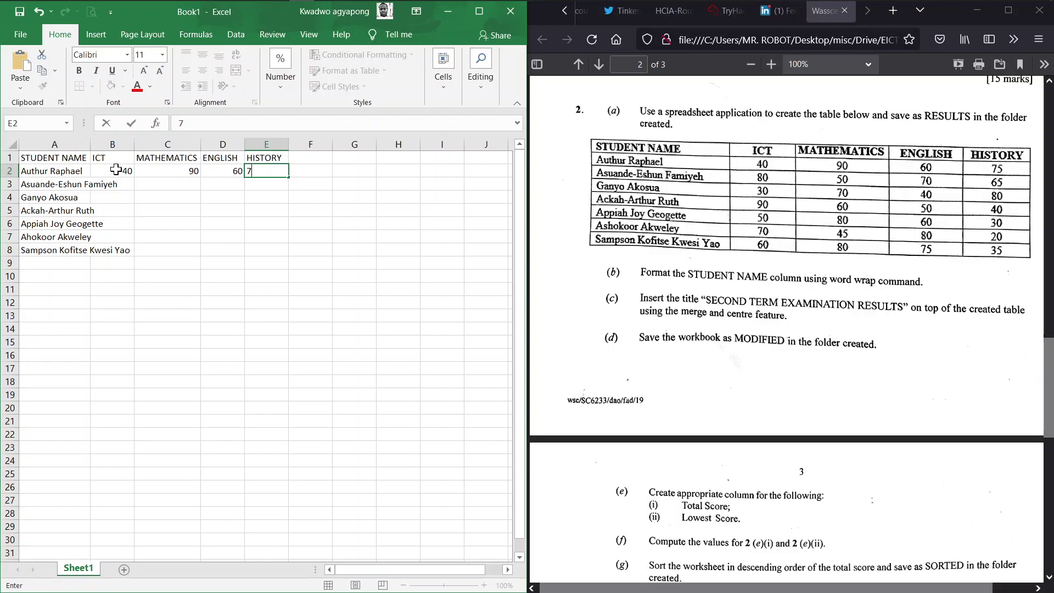
{"action": "type", "text": "5"}
{"action": "key", "text": "Return"}
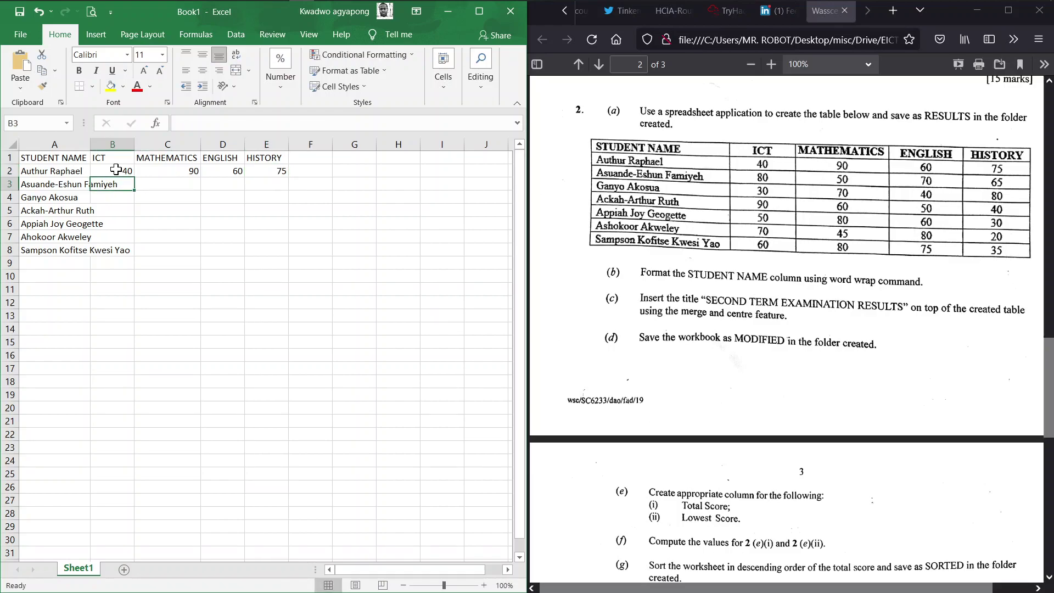
Enter row 3 scores: ICT 80, Mathematics 50, English 70, History 65
{"action": "type", "text": "80"}
{"action": "key", "text": "Tab"}
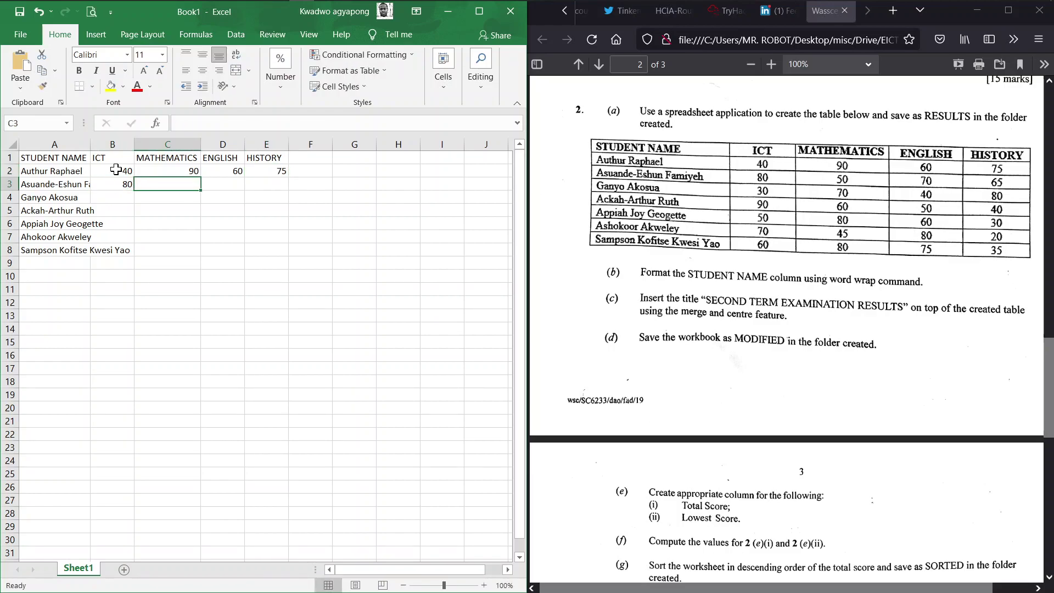
{"action": "type", "text": "50"}
{"action": "key", "text": "Tab"}
{"action": "type", "text": "7"}
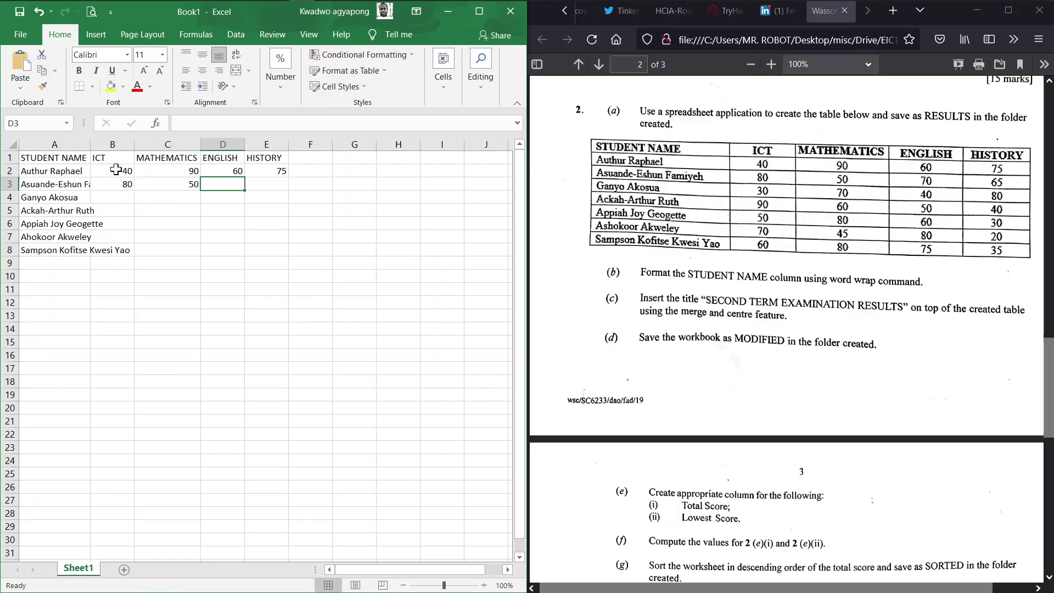
{"action": "type", "text": "0"}
{"action": "key", "text": "Tab"}
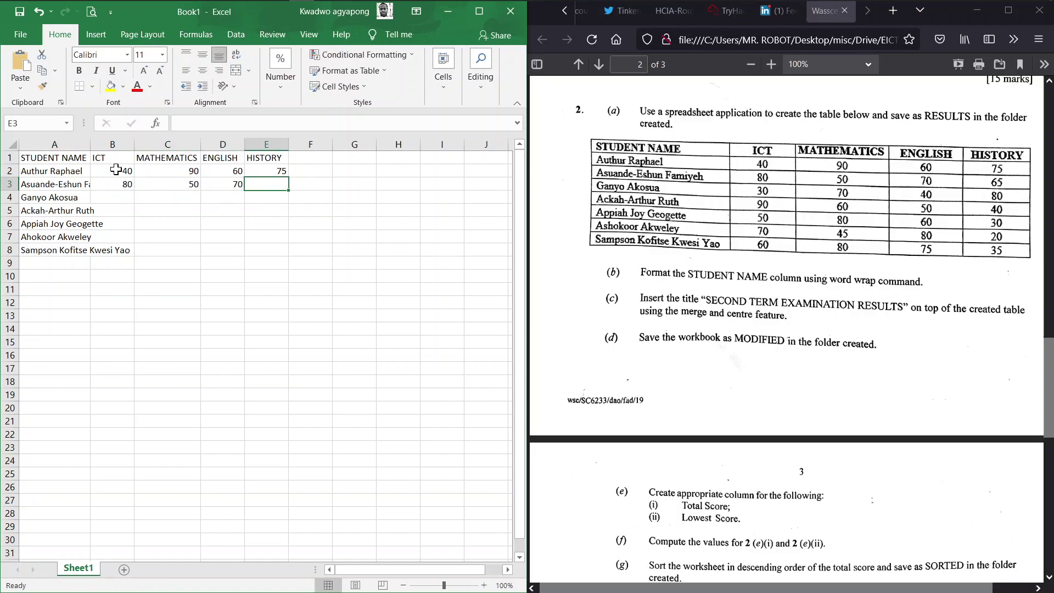
{"action": "type", "text": "65"}
{"action": "key", "text": "Return"}
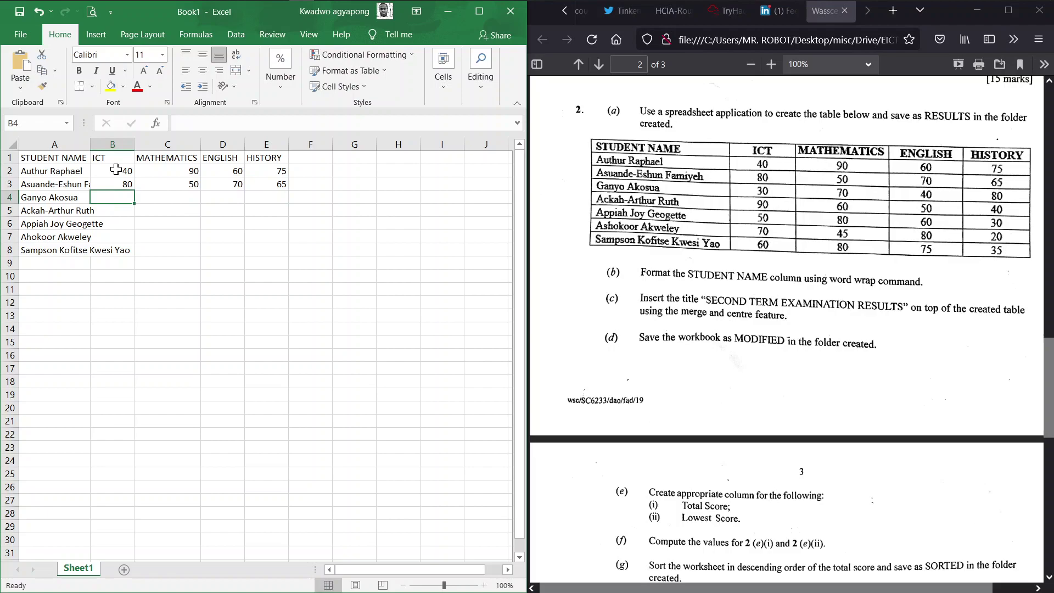
Enter row 4 scores: ICT 30, Mathematics 70, English 40, History 80
{"action": "type", "text": "30"}
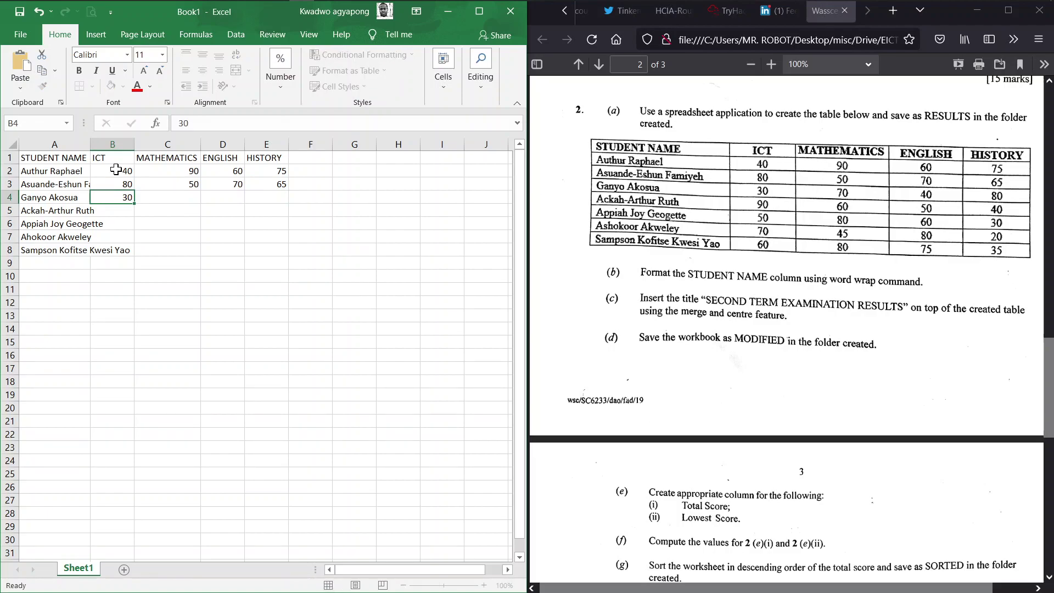
{"action": "key", "text": "Tab"}
{"action": "type", "text": "70"}
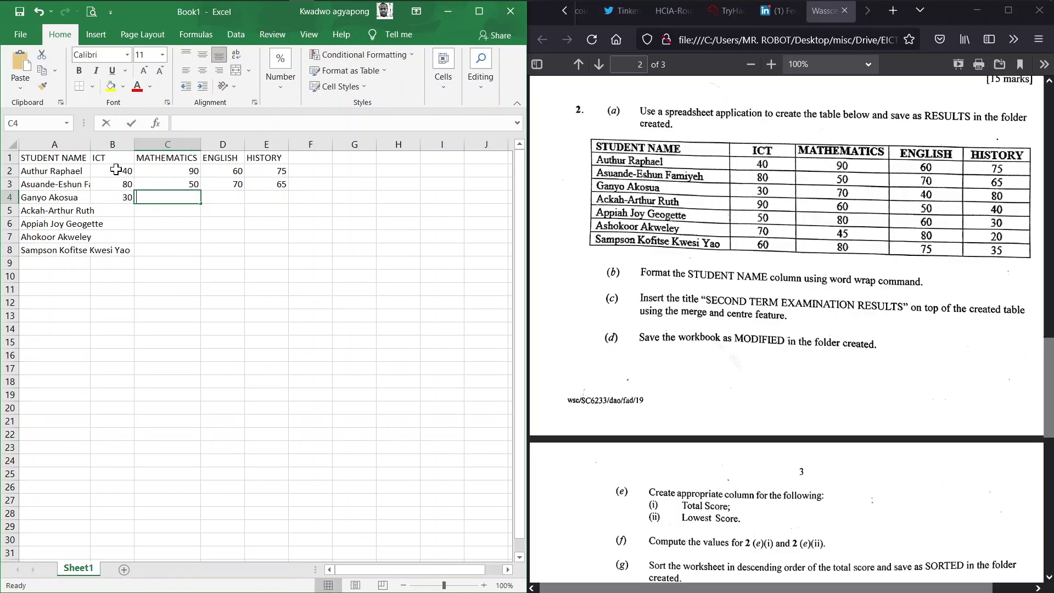
{"action": "key", "text": "Tab"}
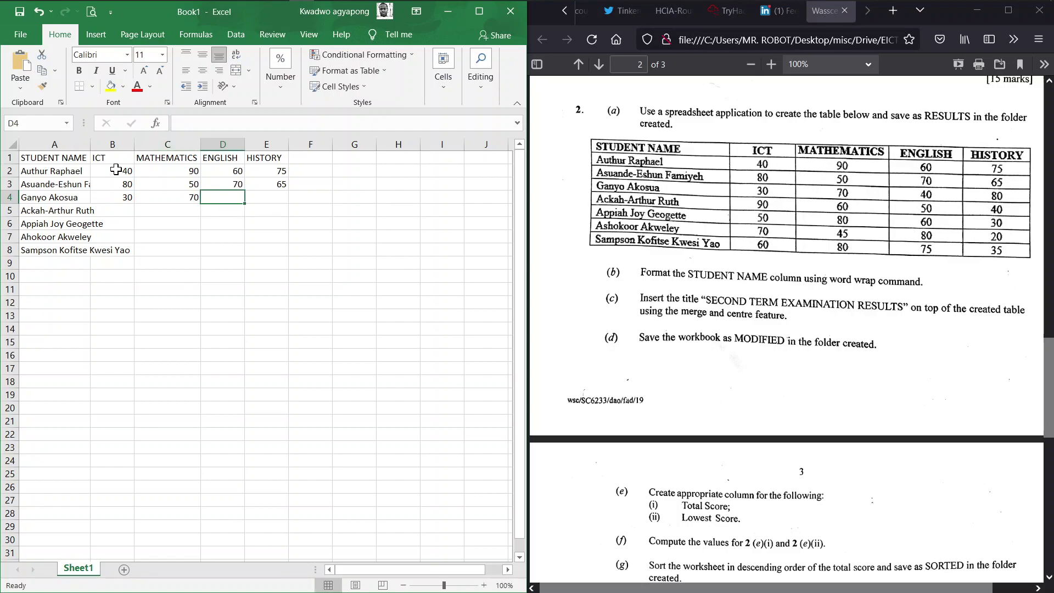
{"action": "type", "text": "40"}
{"action": "key", "text": "Tab"}
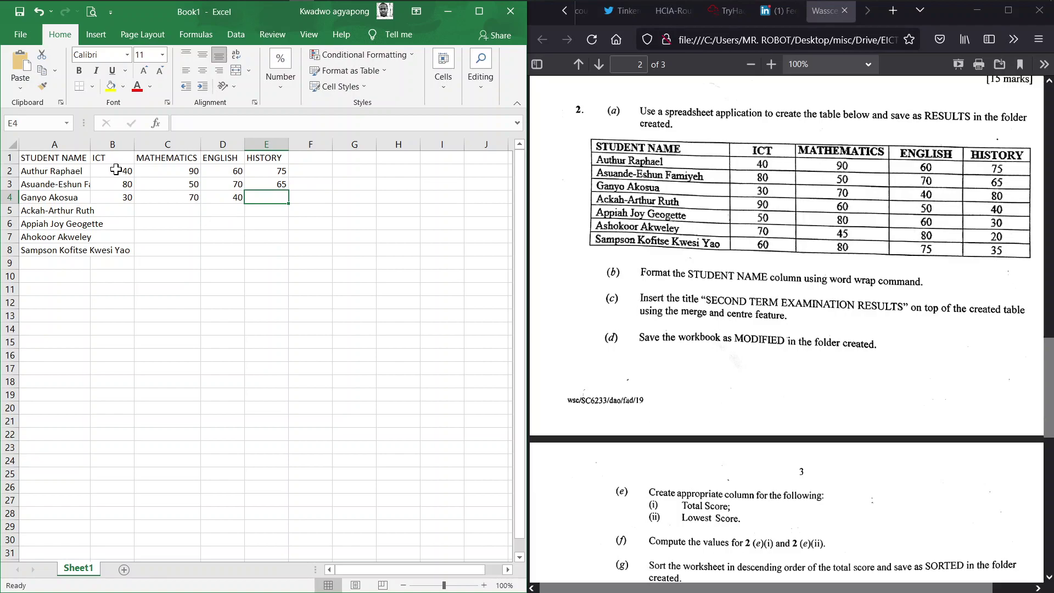
{"action": "type", "text": "80"}
{"action": "key", "text": "Return"}
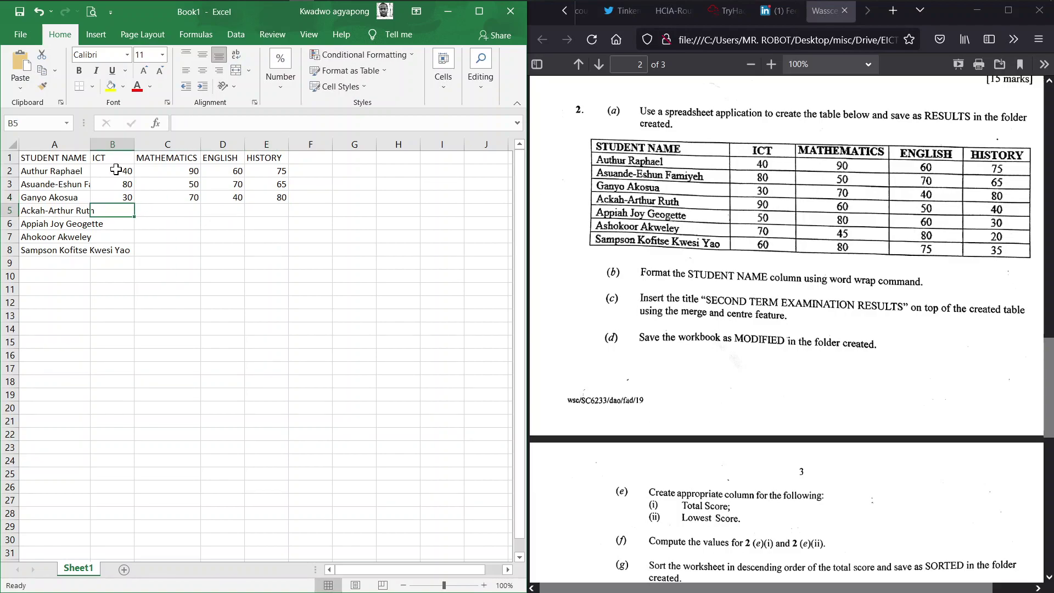
Enter row 5 scores: ICT 90, Mathematics 60, English 50, History 40
{"action": "type", "text": "90"}
{"action": "key", "text": "Tab"}
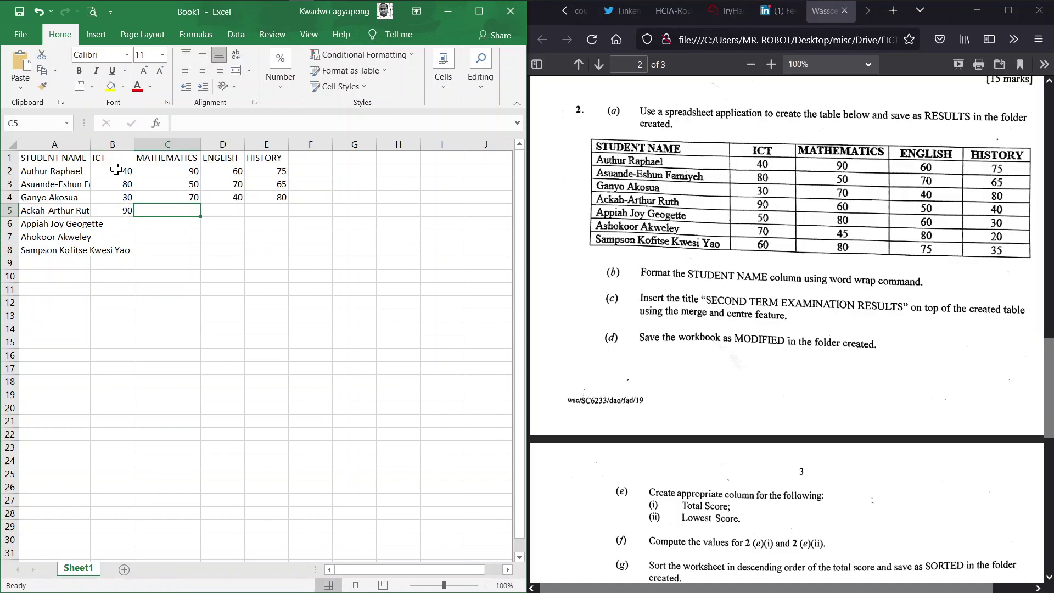
{"action": "type", "text": "60"}
{"action": "key", "text": "Tab"}
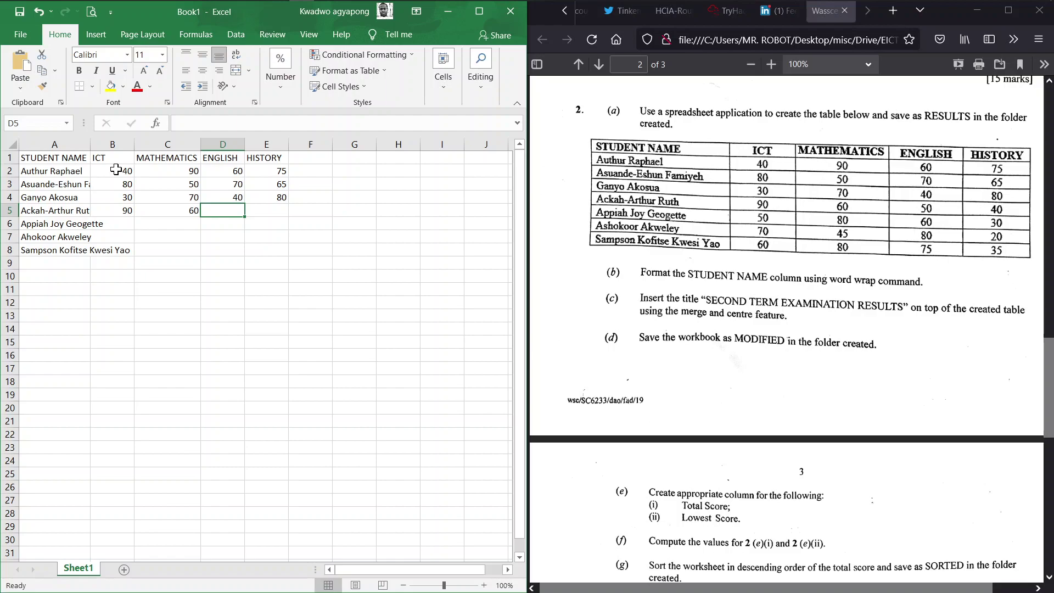
{"action": "type", "text": "50"}
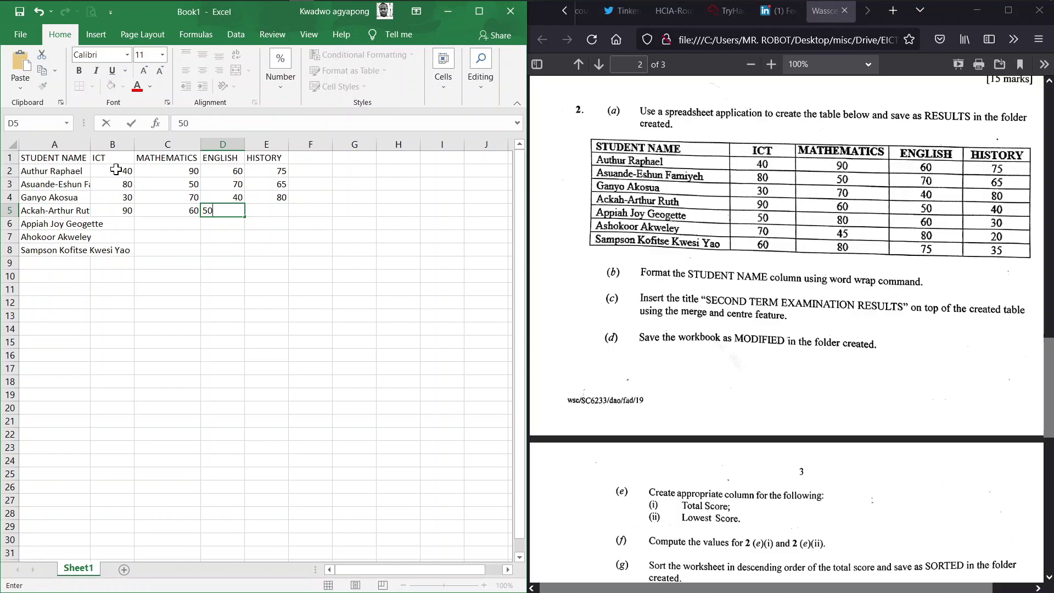
{"action": "key", "text": "Tab"}
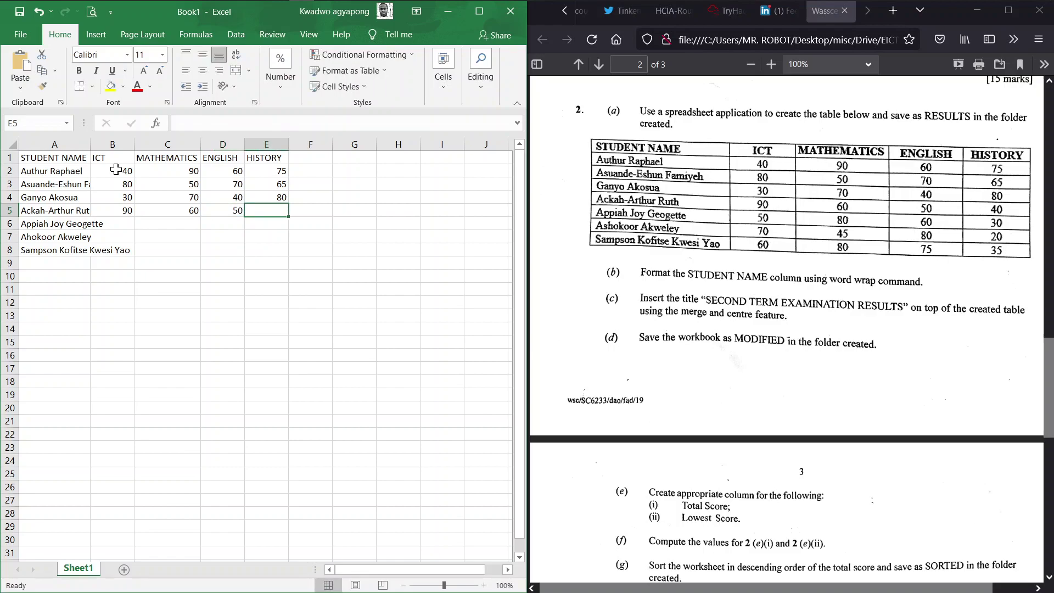
{"action": "type", "text": "40"}
{"action": "key", "text": "Return"}
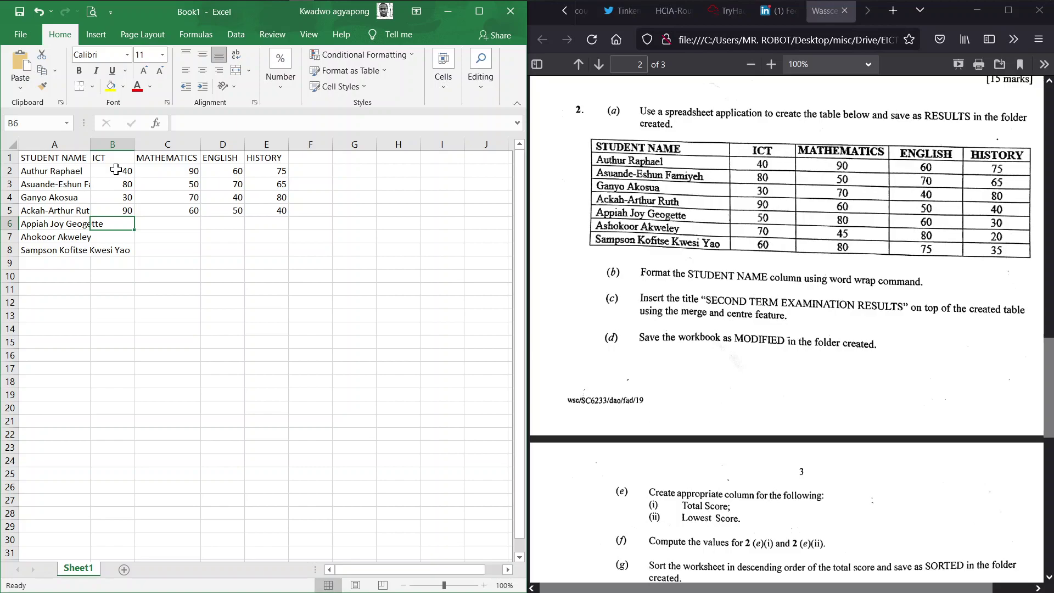
Enter row 6 scores: ICT 50, Mathematics 80, English 60, History 30
{"action": "type", "text": "50"}
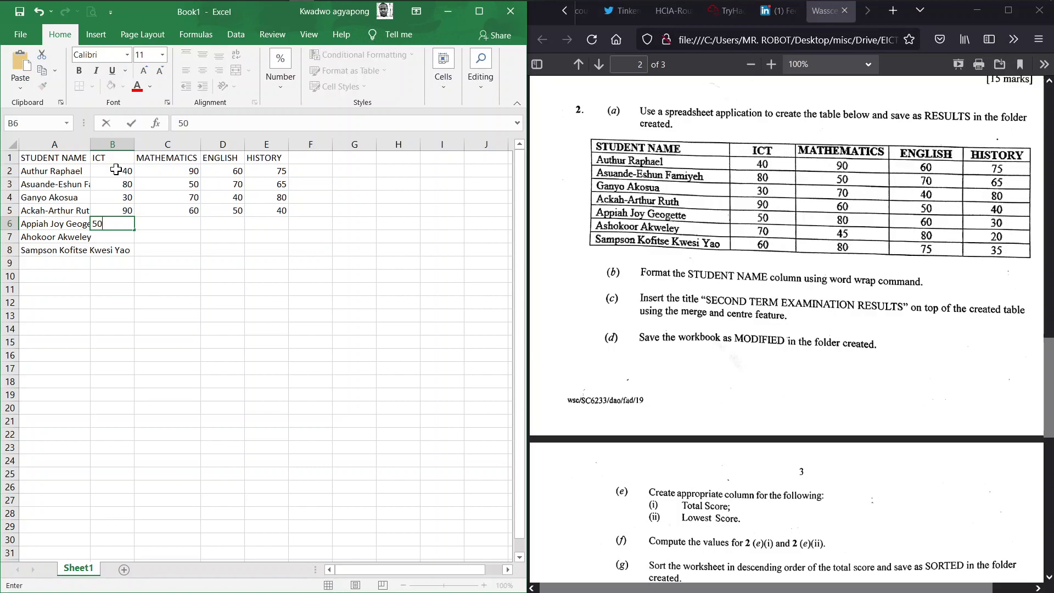
{"action": "key", "text": "Tab"}
{"action": "type", "text": "80"}
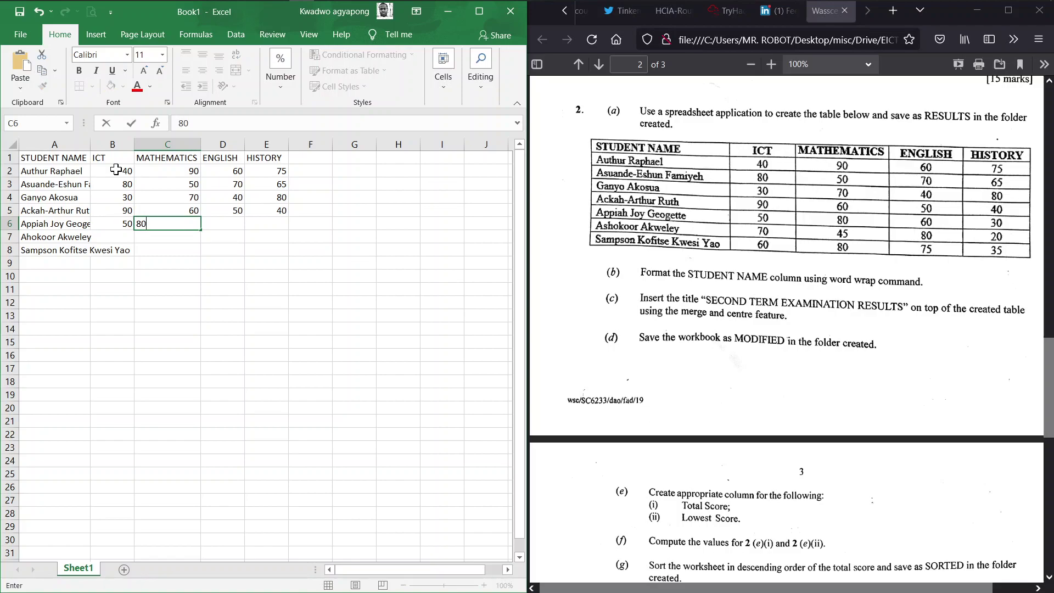
{"action": "key", "text": "Tab"}
{"action": "type", "text": "60"}
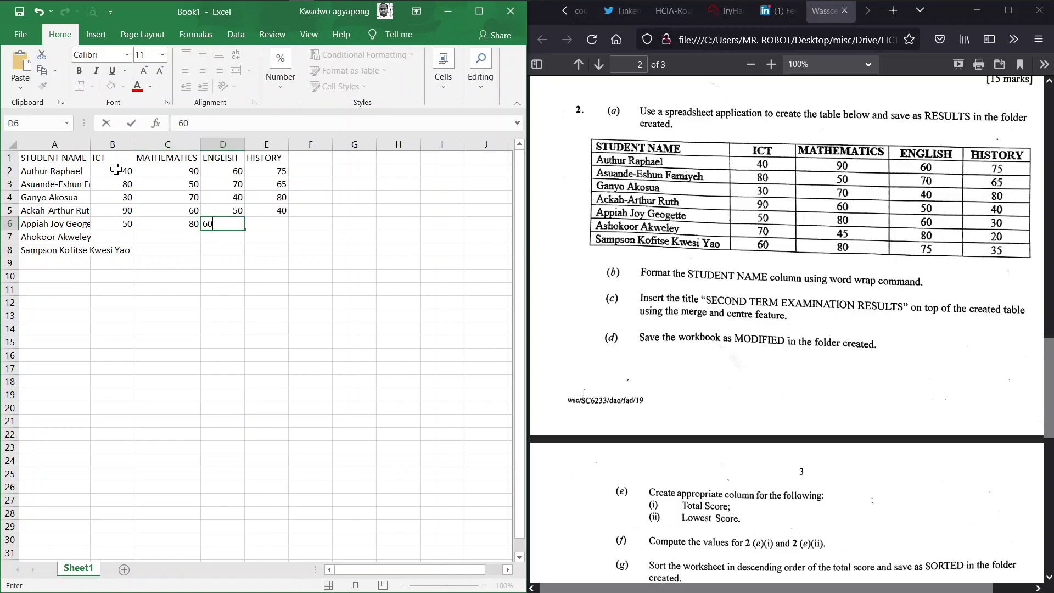
{"action": "key", "text": "Tab"}
{"action": "type", "text": "30"}
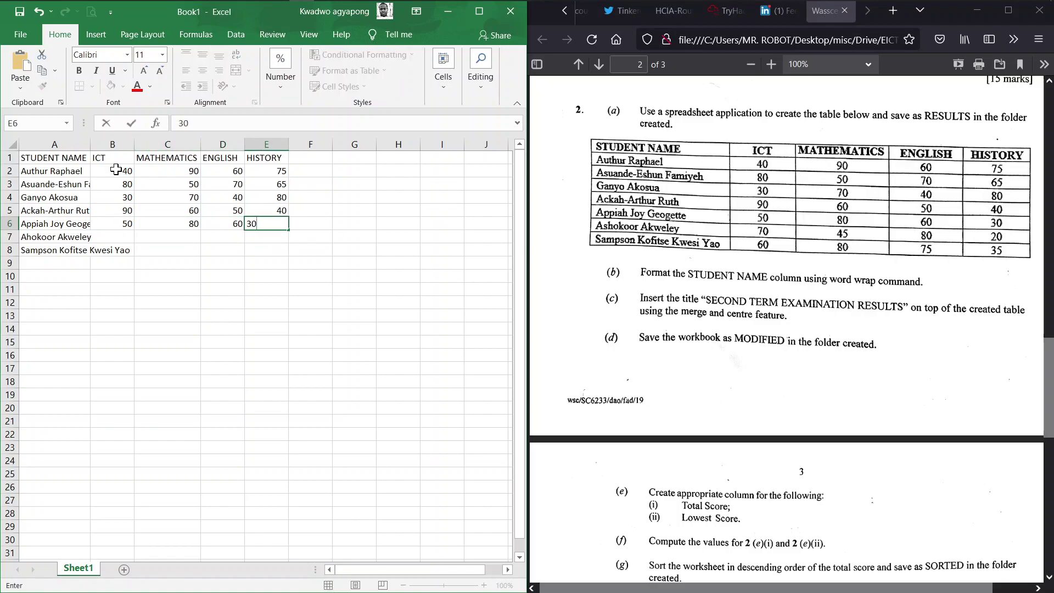
{"action": "key", "text": "Return"}
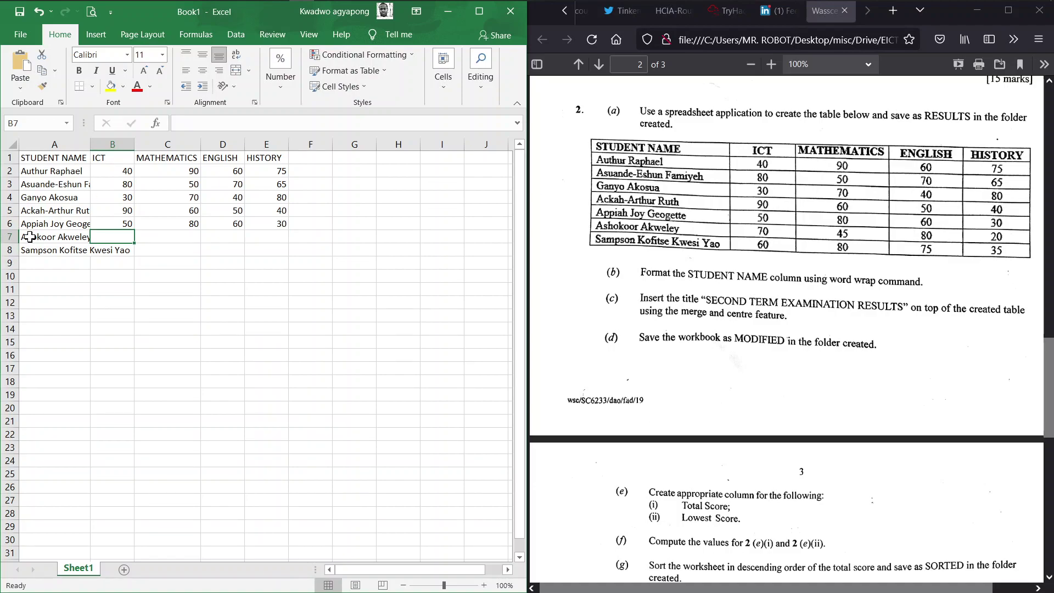
Add the missing 's' to the row 7 name and enter its scores 70, 45, 80, 20
{"action": "double_click", "coordinate": [24, 237]}
{"action": "type", "text": "s"}
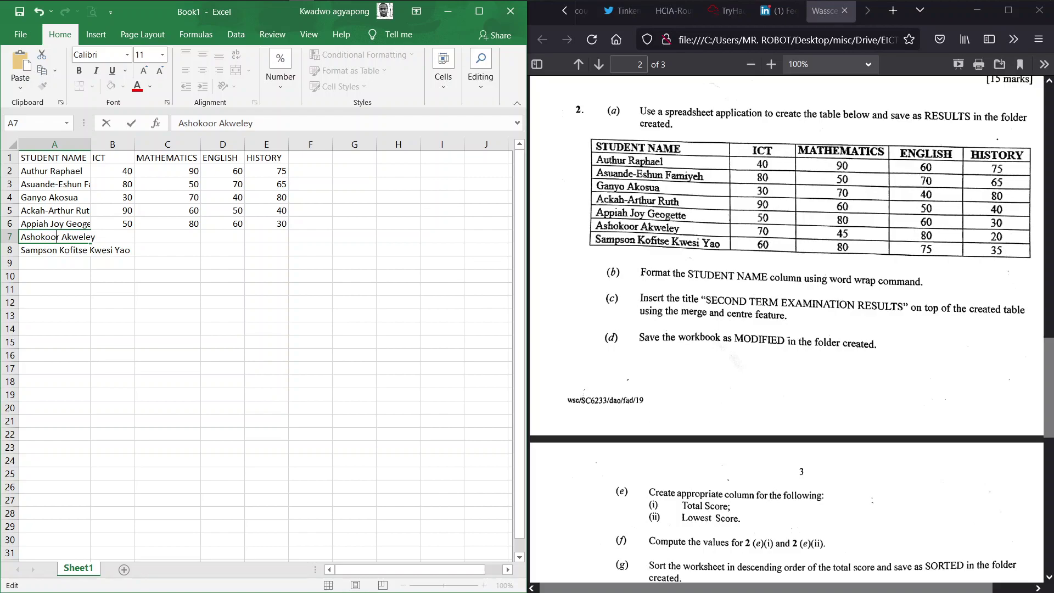
{"action": "key", "text": "Tab"}
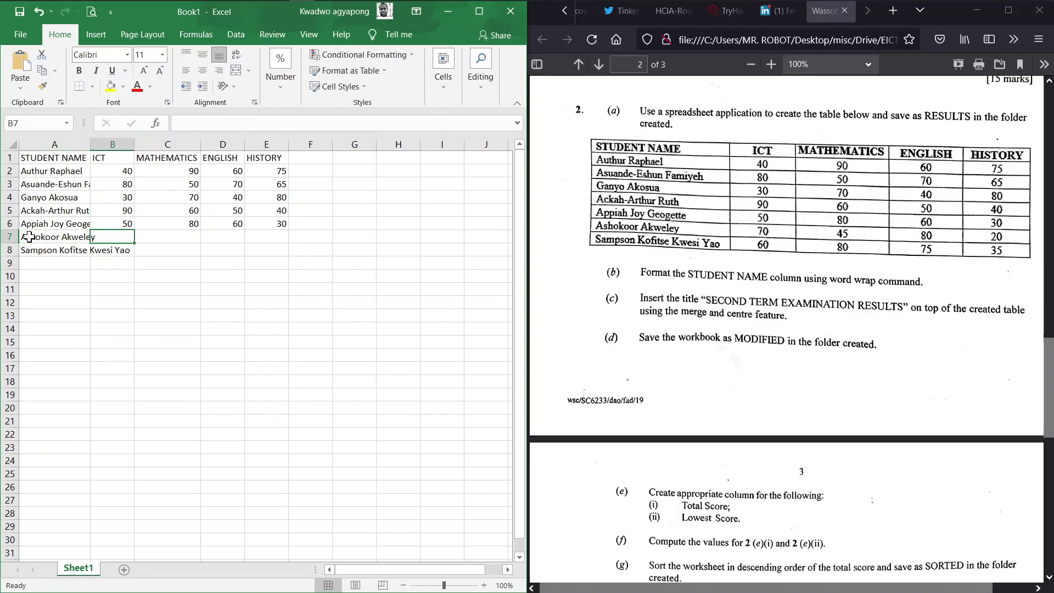
{"action": "type", "text": "70"}
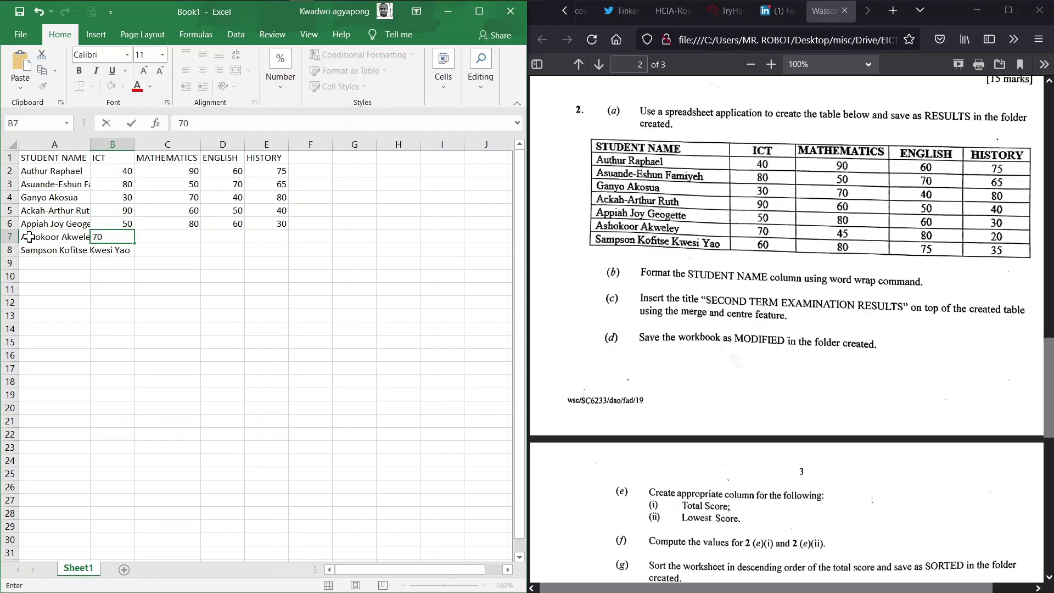
{"action": "key", "text": "Tab"}
{"action": "type", "text": "45"}
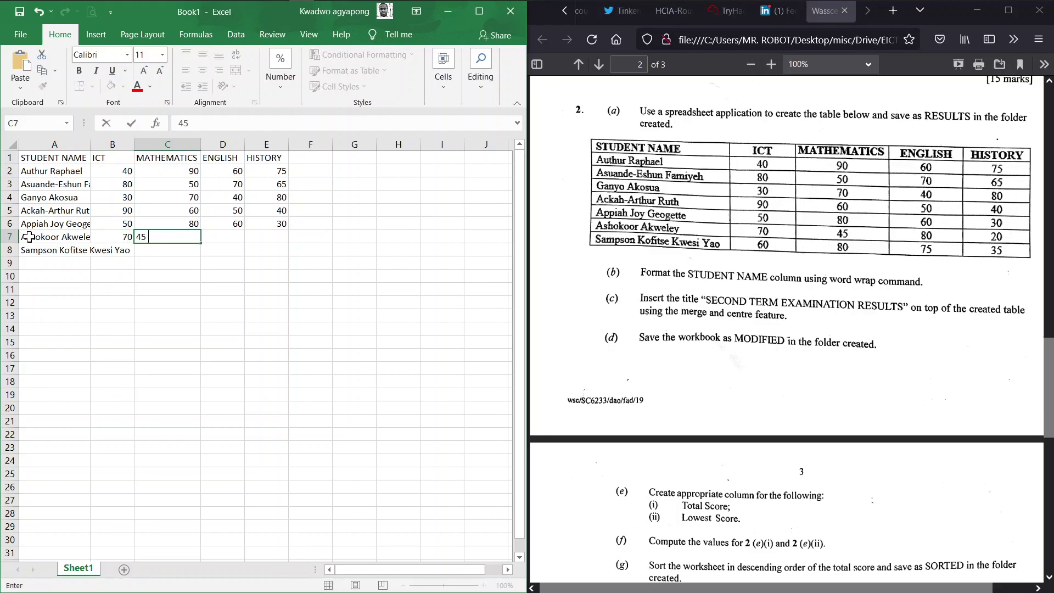
{"action": "key", "text": "Tab"}
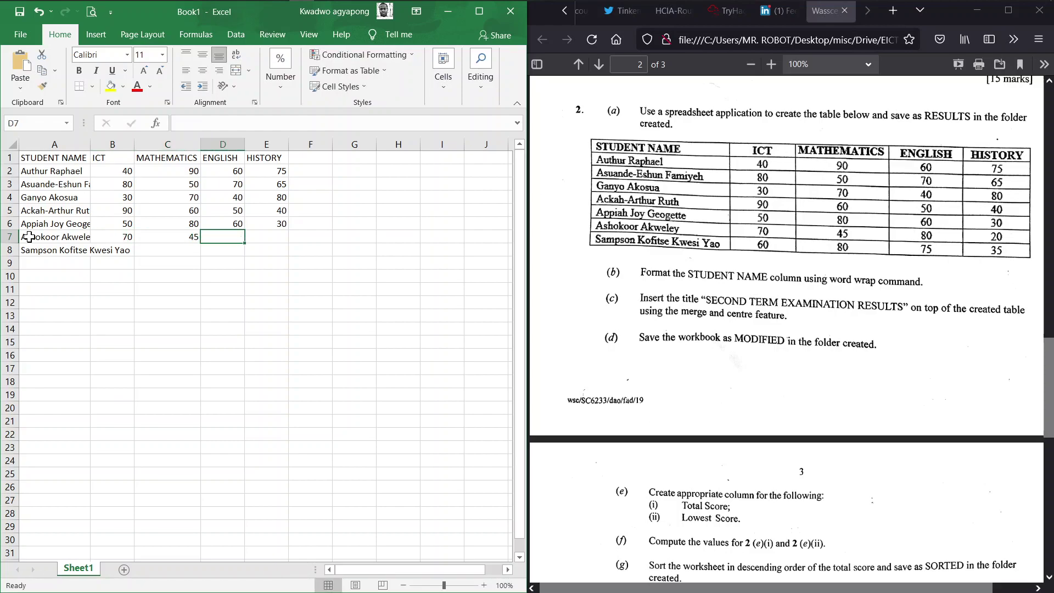
{"action": "type", "text": "80"}
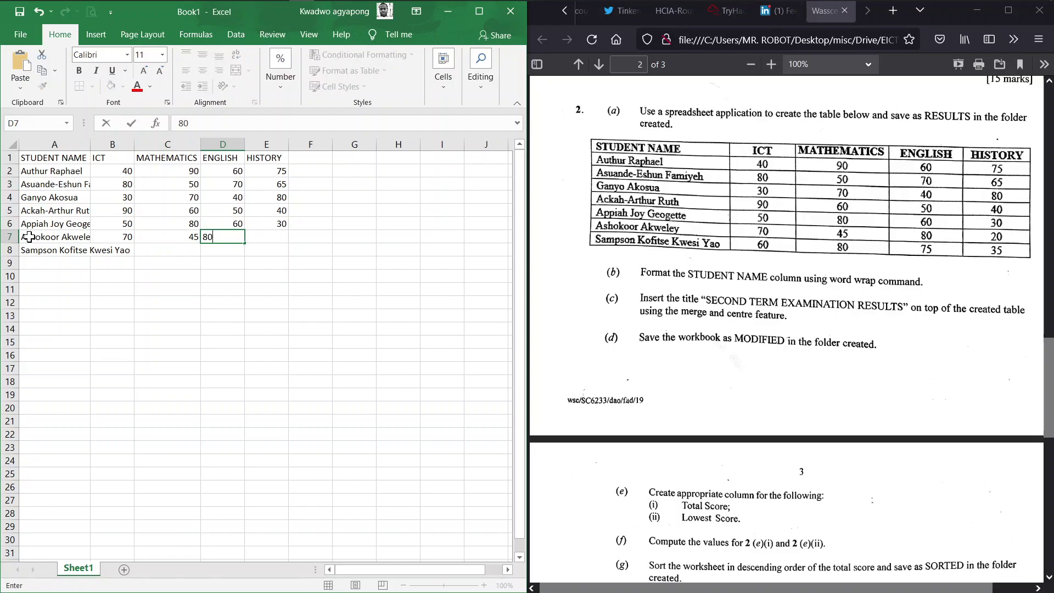
{"action": "key", "text": "Tab"}
{"action": "type", "text": "20"}
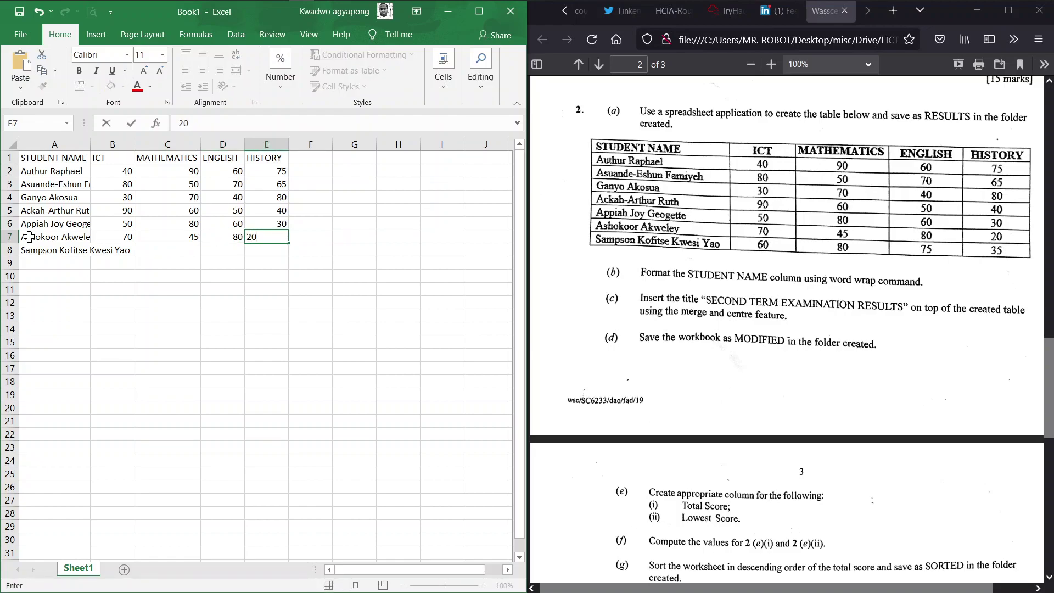
{"action": "key", "text": "Return"}
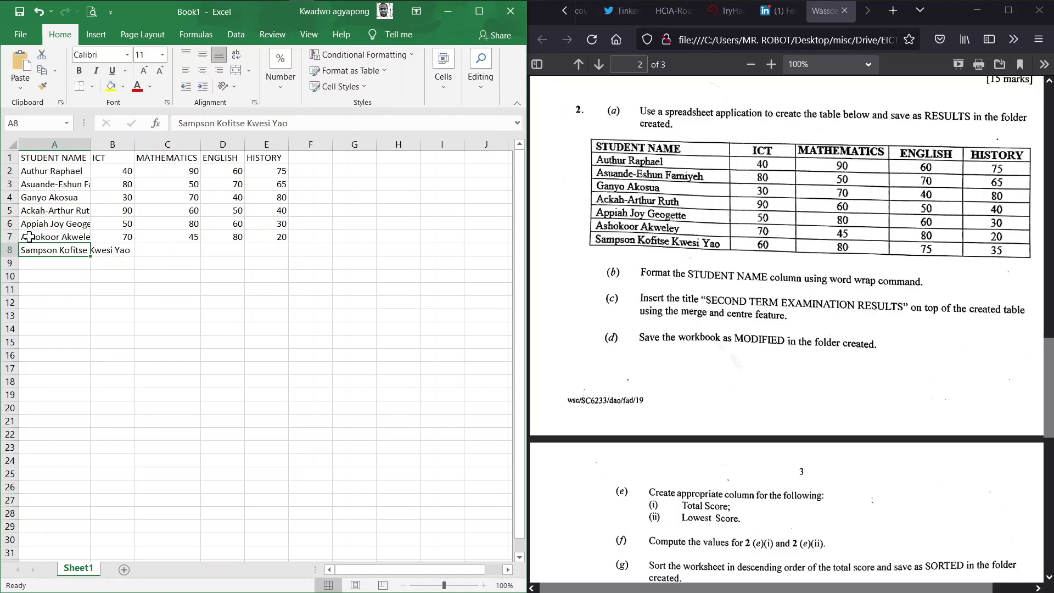
Enter row 8 scores: ICT 60, Mathematics 80, English 75, History 35
{"action": "key", "text": "Tab"}
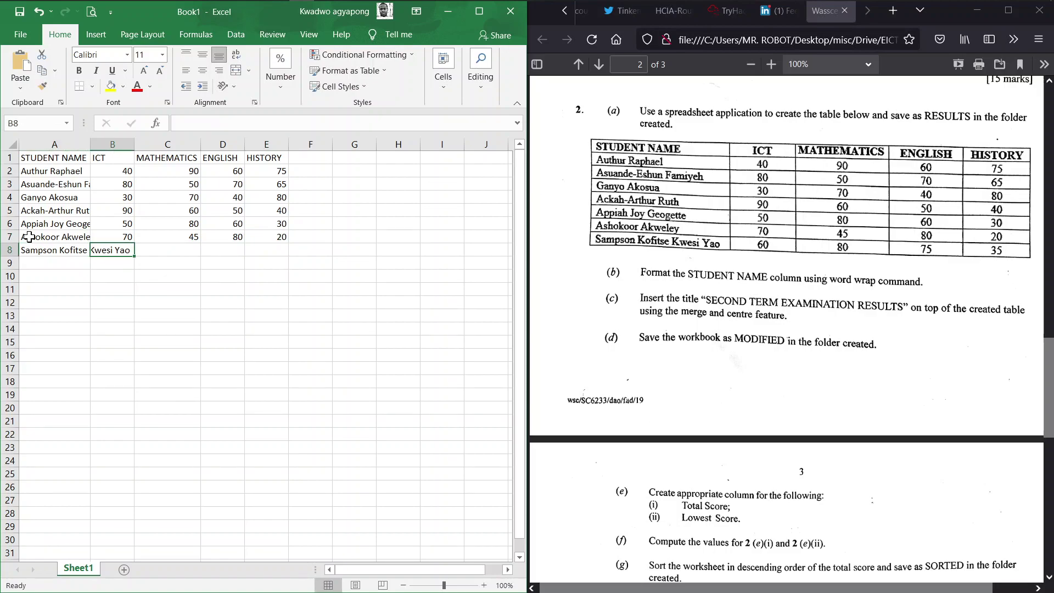
{"action": "type", "text": "60"}
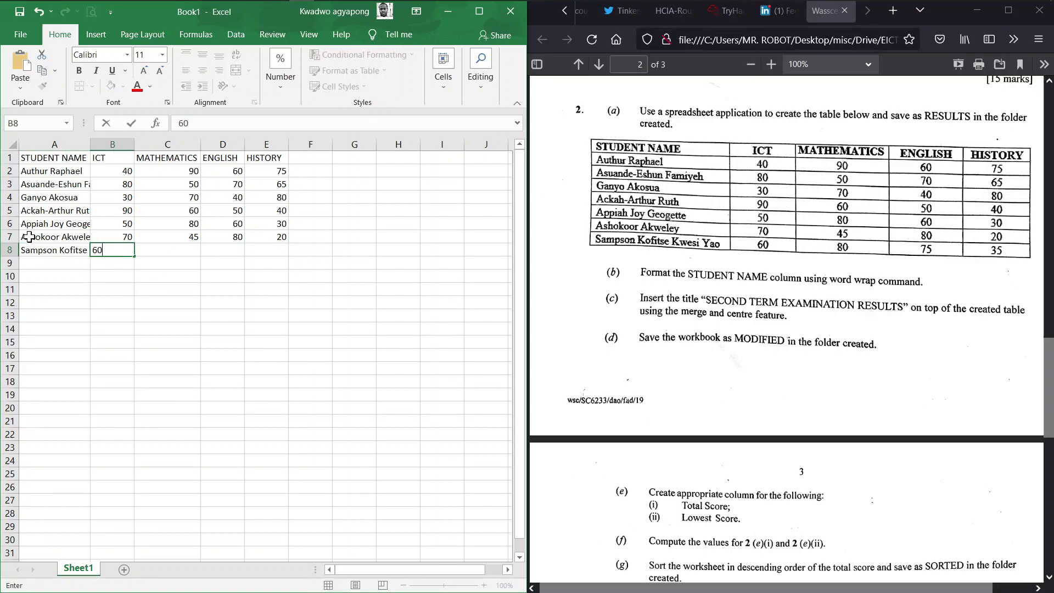
{"action": "key", "text": "Tab"}
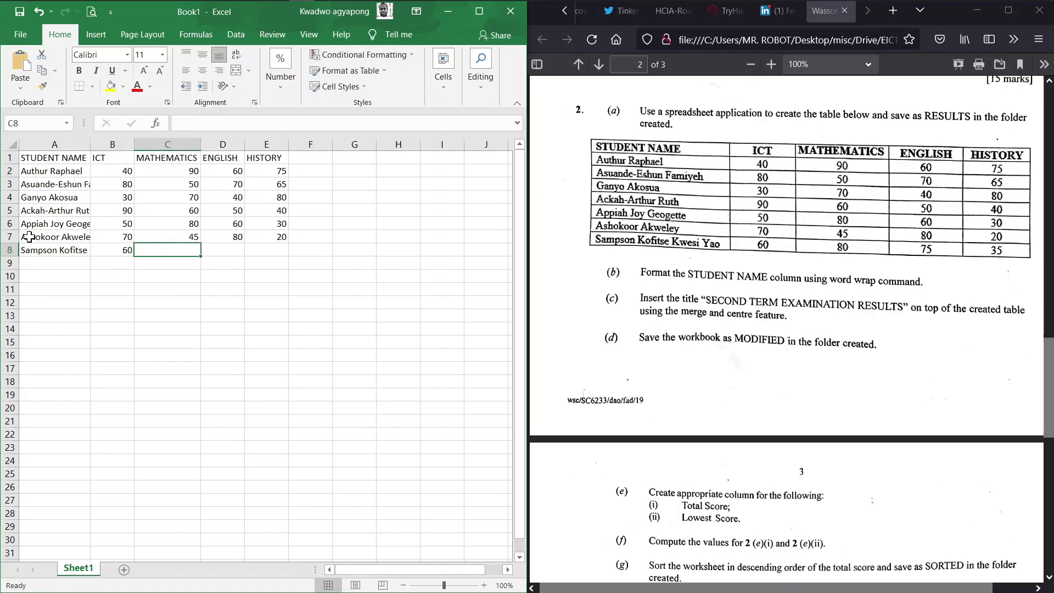
{"action": "type", "text": "80"}
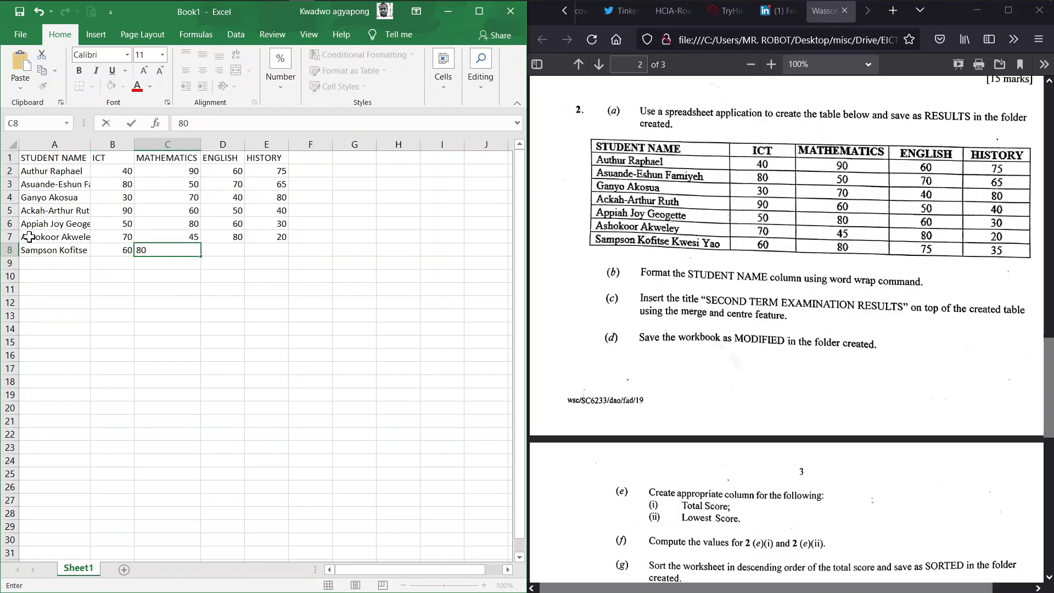
{"action": "key", "text": "Tab"}
{"action": "type", "text": "75"}
{"action": "key", "text": "Tab"}
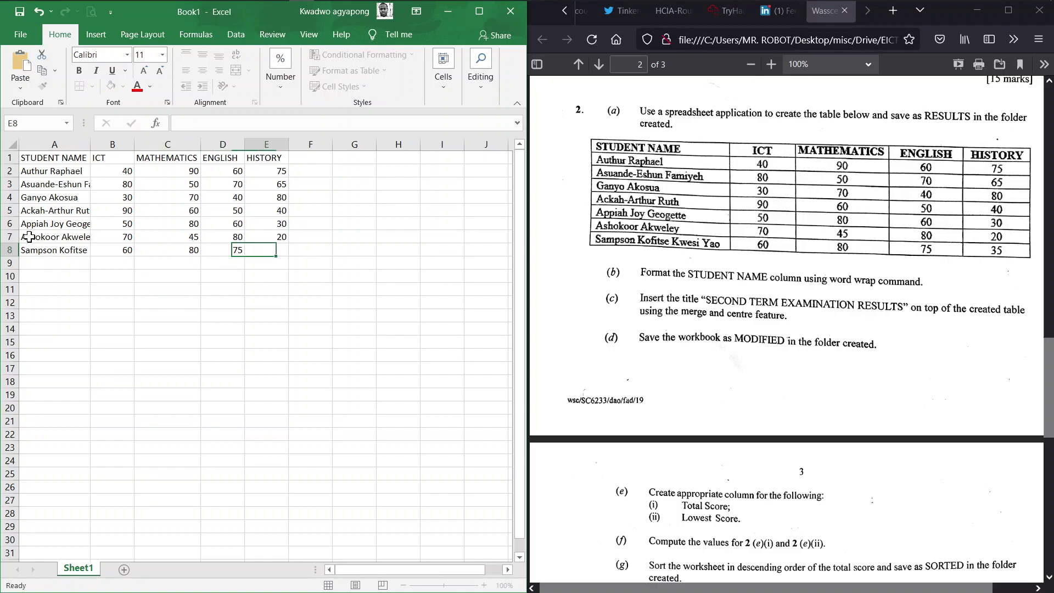
{"action": "type", "text": "35"}
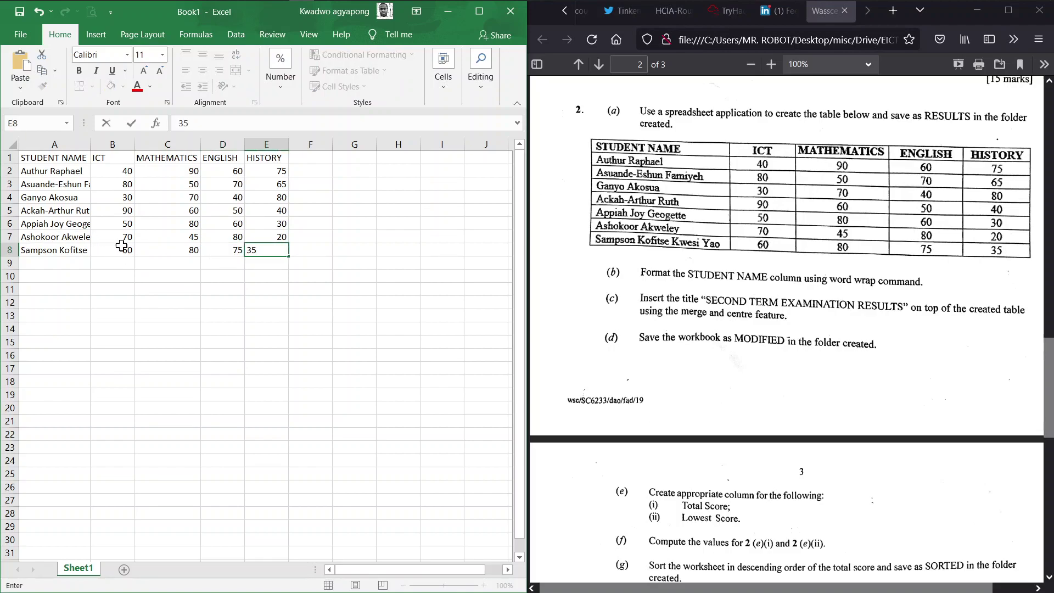
{"action": "left_click", "coordinate": [333, 226]}
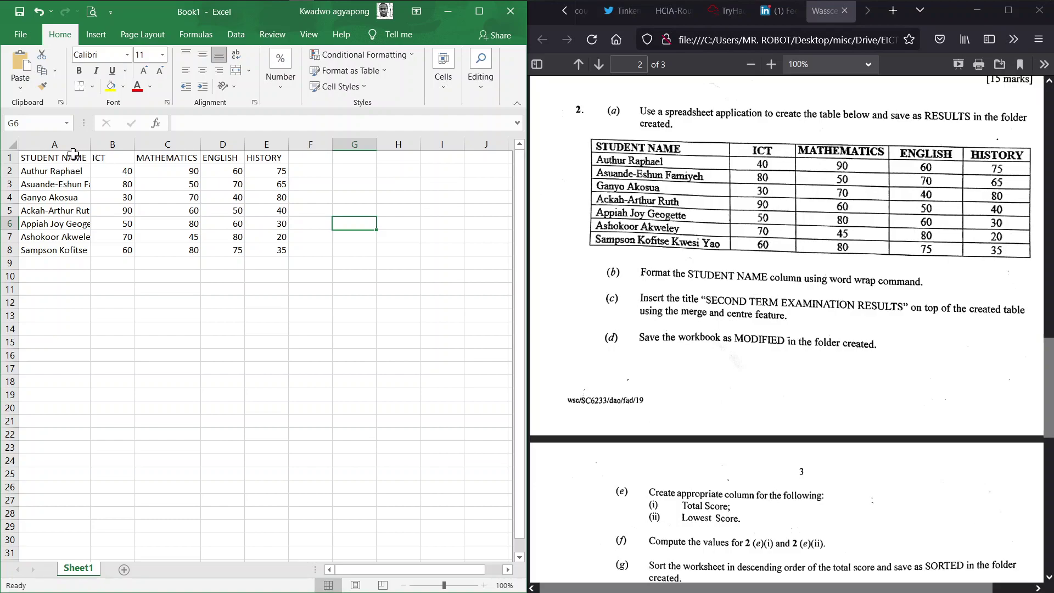
Maximize Excel, apply All Borders to A1:E8, and autofit column A to the longest name
{"action": "left_click", "coordinate": [49, 157]}
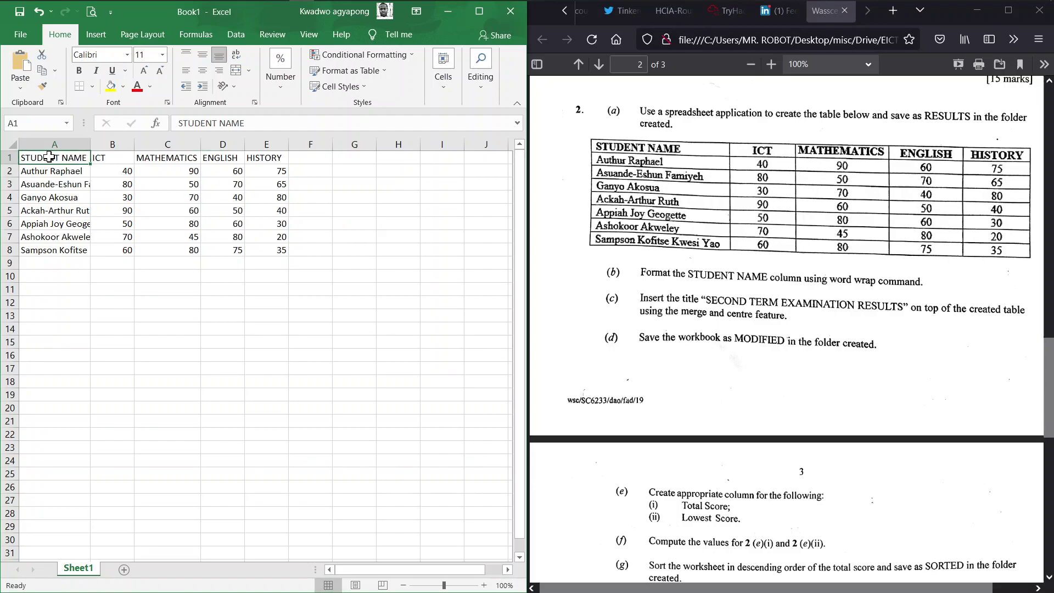
{"action": "left_click", "coordinate": [489, 14]}
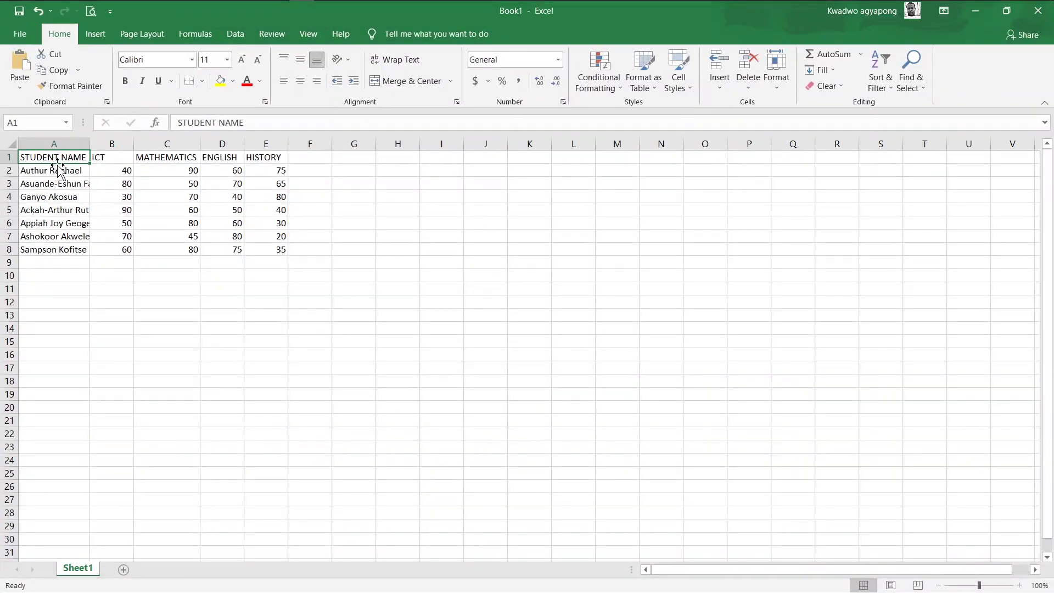
{"action": "key", "text": "shift+Right"}
{"action": "key", "text": "shift+Right"}
{"action": "key", "text": "shift+Right"}
{"action": "key", "text": "shift+Right"}
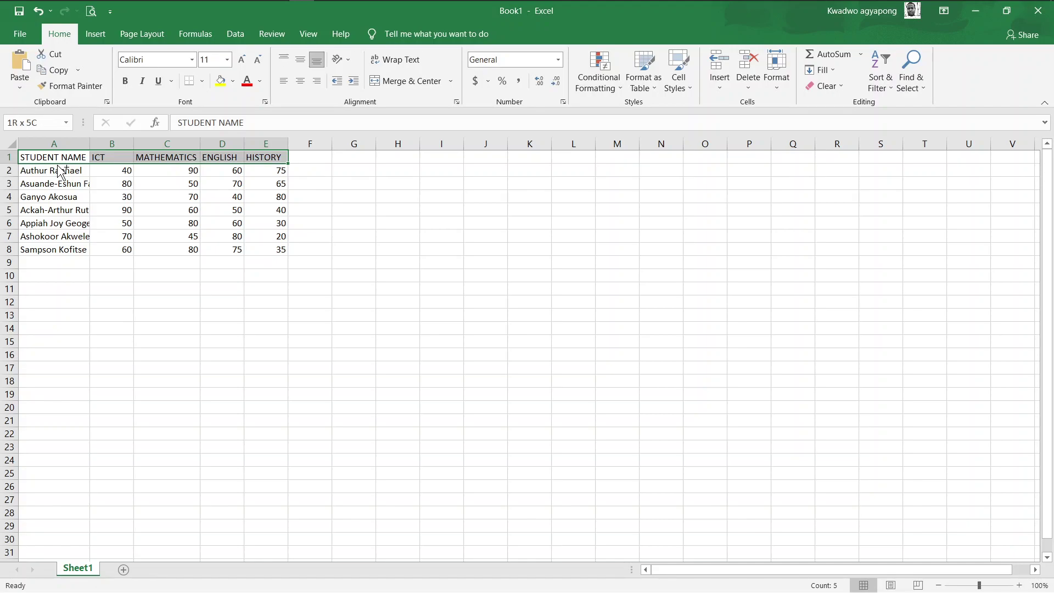
{"action": "key", "text": "ctrl+shift+Down"}
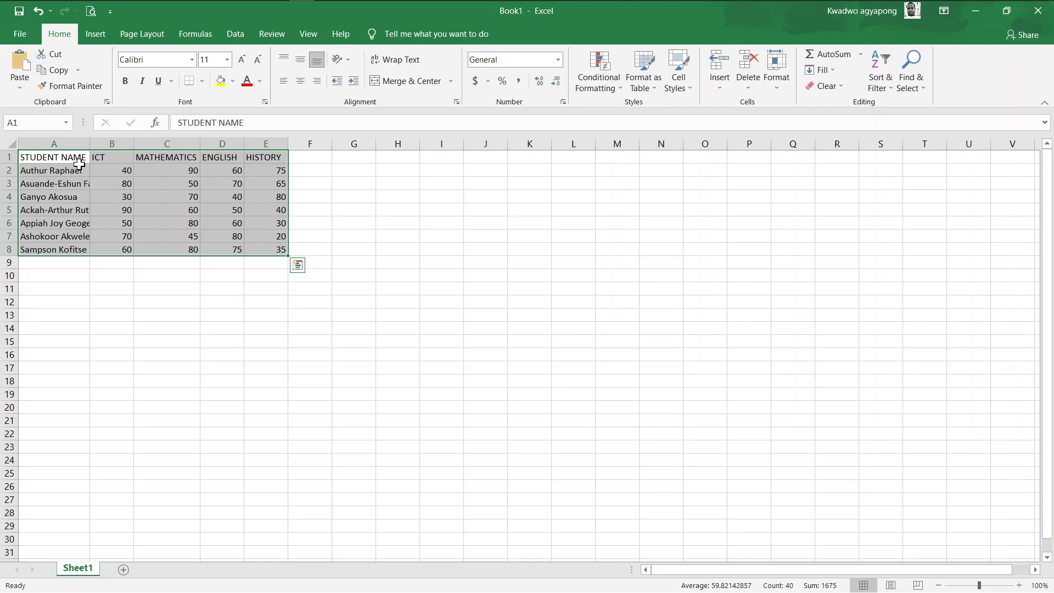
{"action": "left_click", "coordinate": [201, 82]}
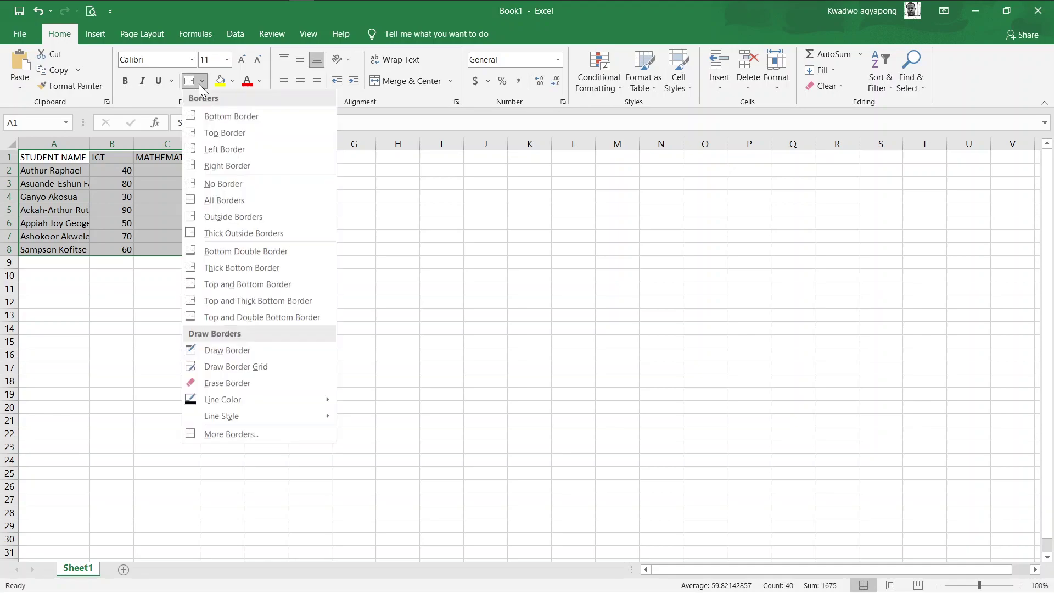
{"action": "left_click", "coordinate": [219, 199]}
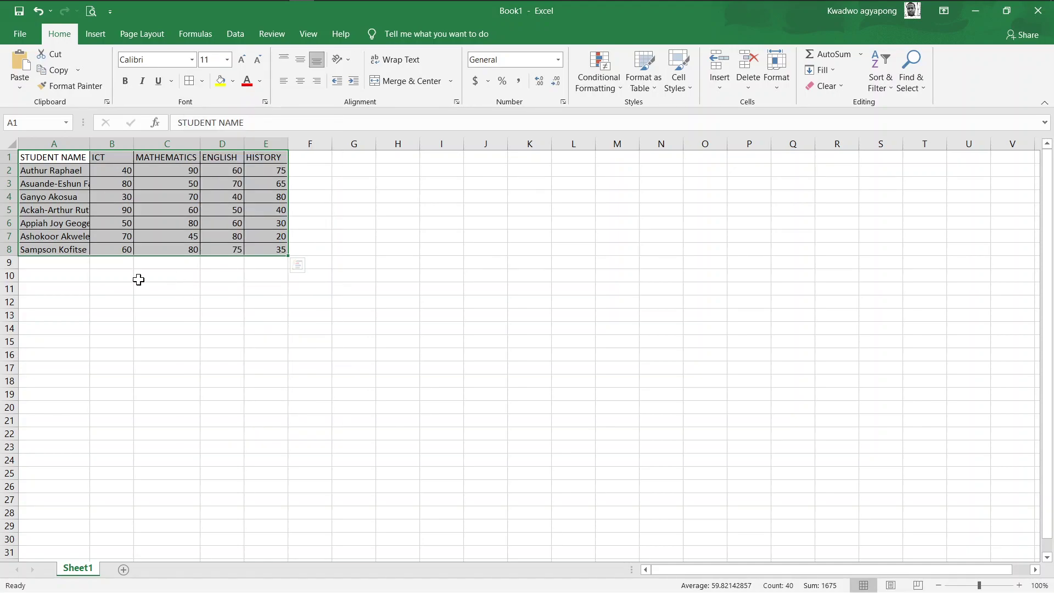
{"action": "left_click_drag", "start_coordinate": [88, 143], "coordinate": [88, 143]}
{"action": "double_click", "coordinate": [89, 143]}
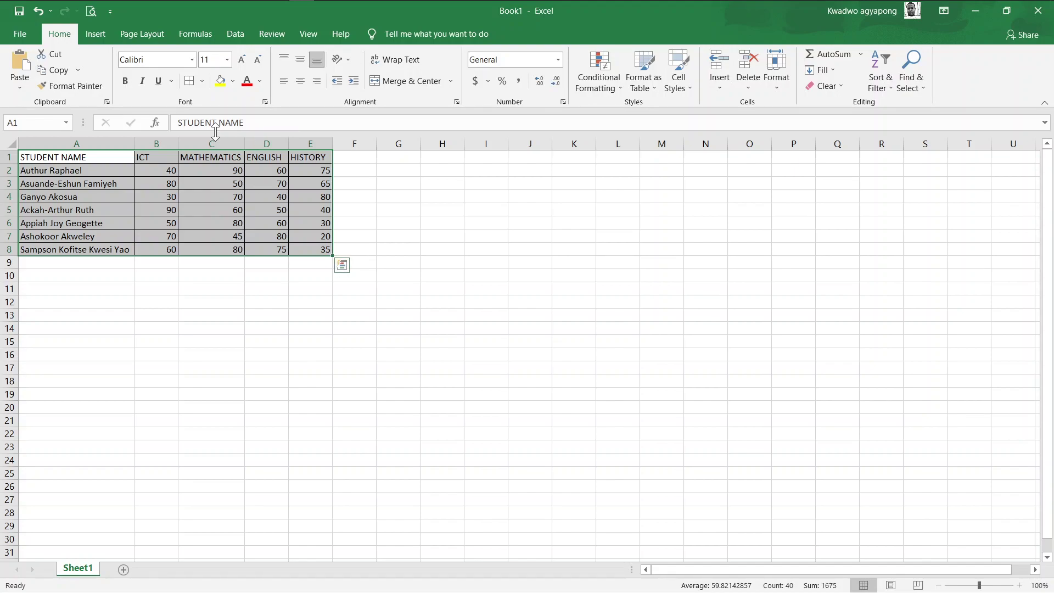
Save the workbook as RESULTS.xlsx in the exam index-number folder on the Desktop
{"action": "left_click", "coordinate": [18, 37]}
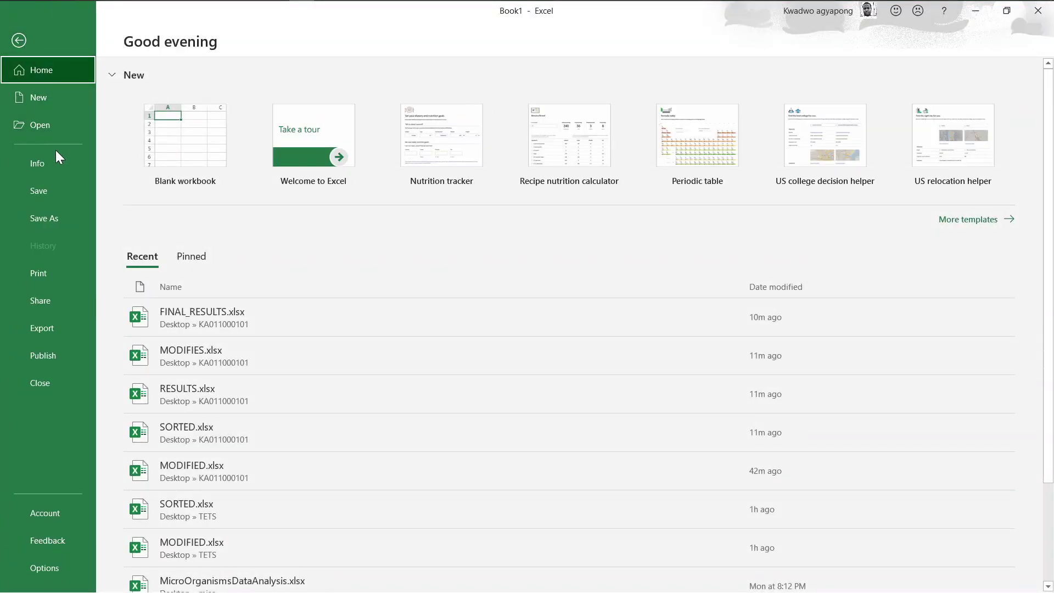
{"action": "left_click", "coordinate": [54, 216]}
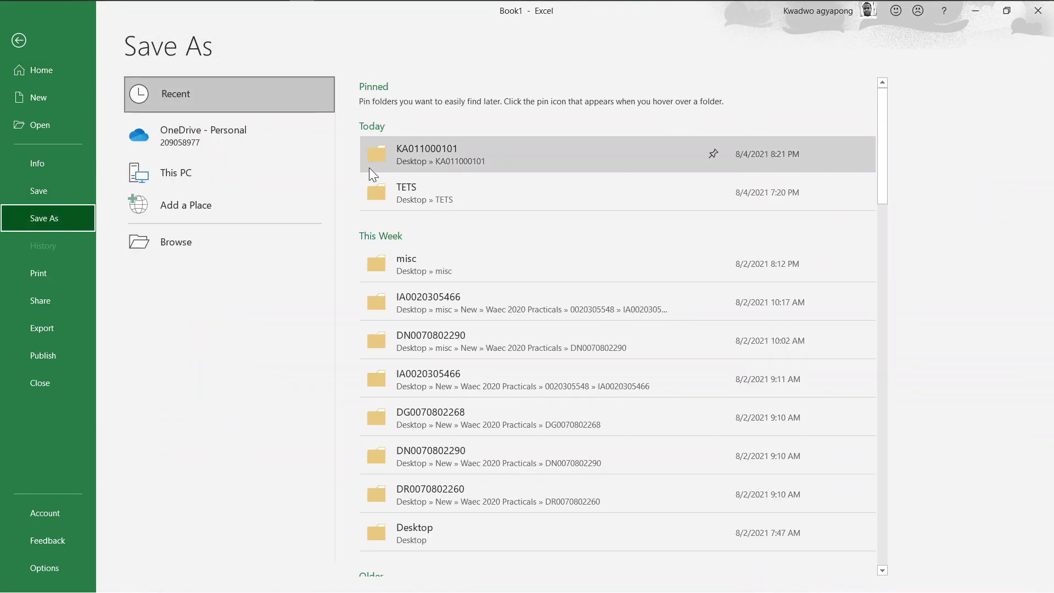
{"action": "left_click", "coordinate": [238, 244]}
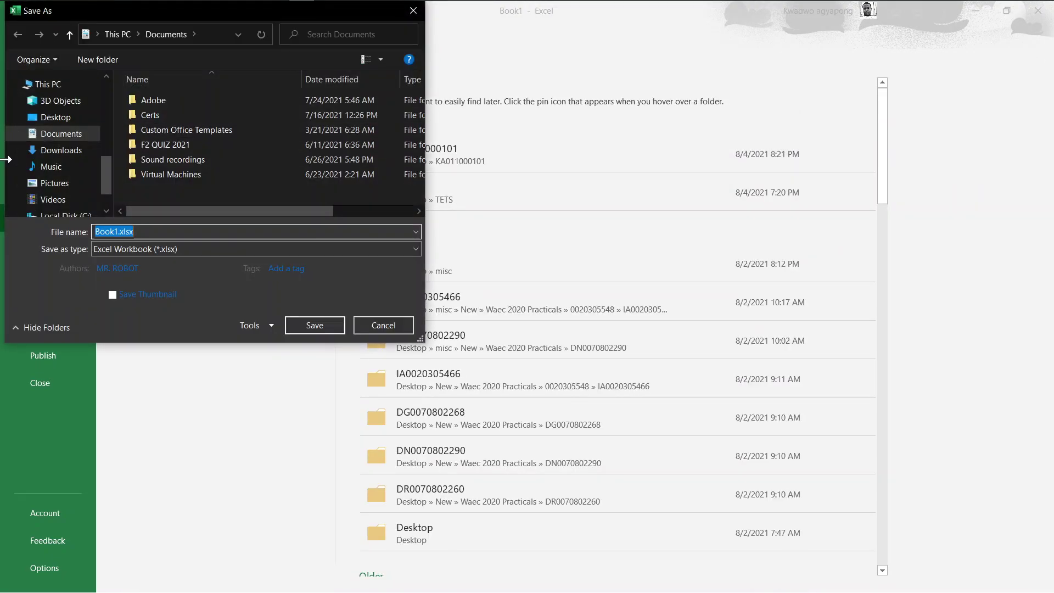
{"action": "left_click_drag", "start_coordinate": [104, 166], "coordinate": [105, 159]}
{"action": "left_click", "coordinate": [55, 117]}
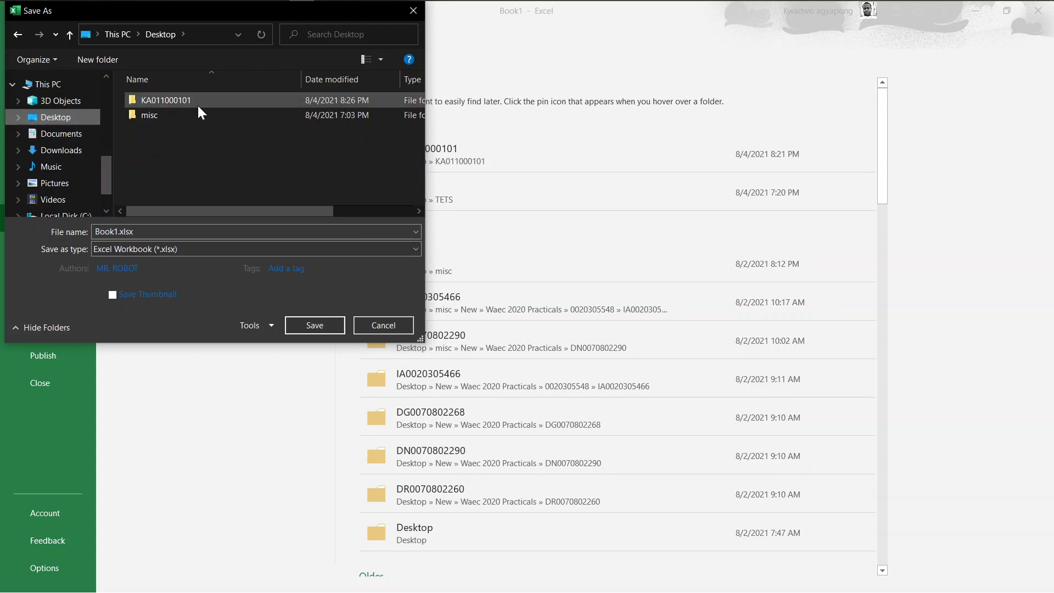
{"action": "double_click", "coordinate": [198, 104]}
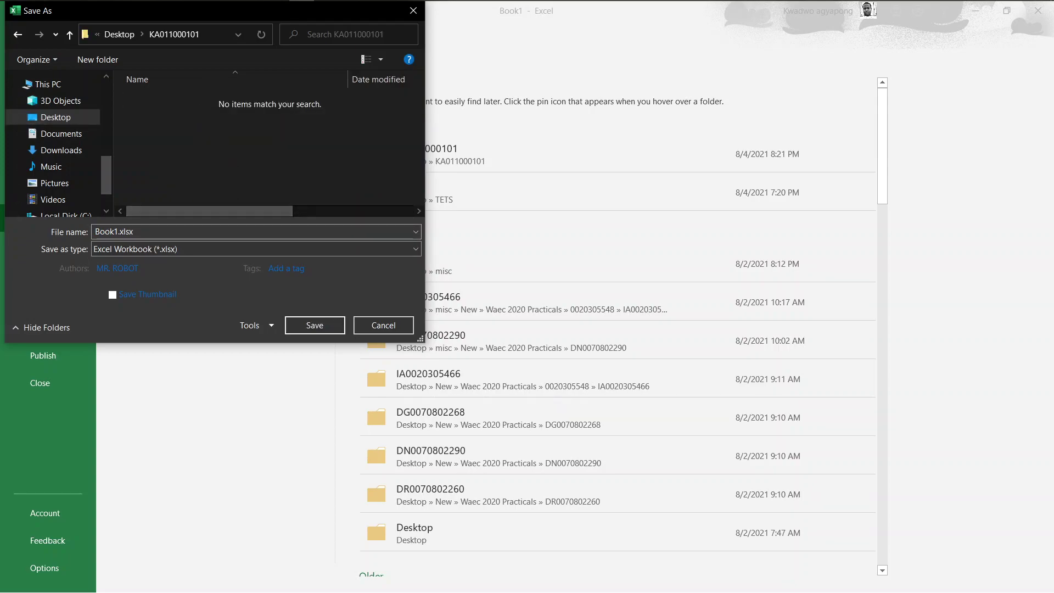
{"action": "double_click", "coordinate": [118, 231]}
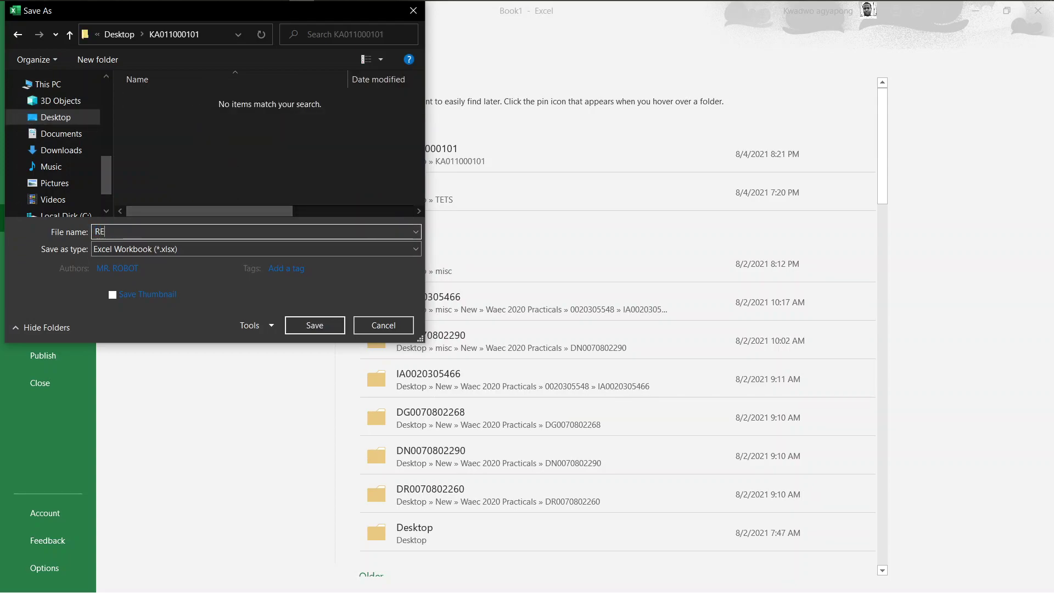
{"action": "type", "text": "SULTS"}
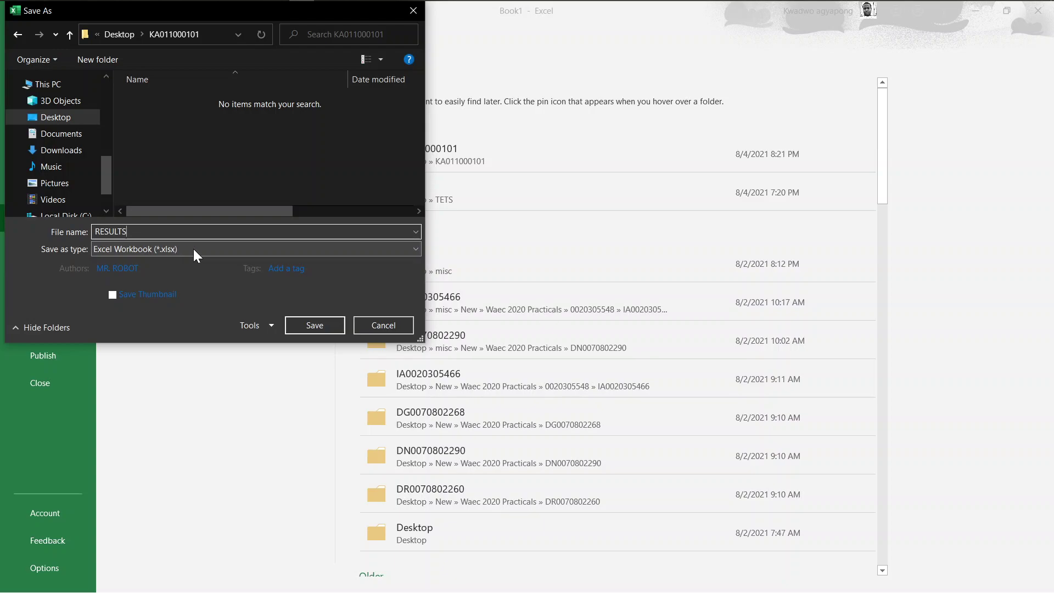
{"action": "left_click", "coordinate": [318, 324]}
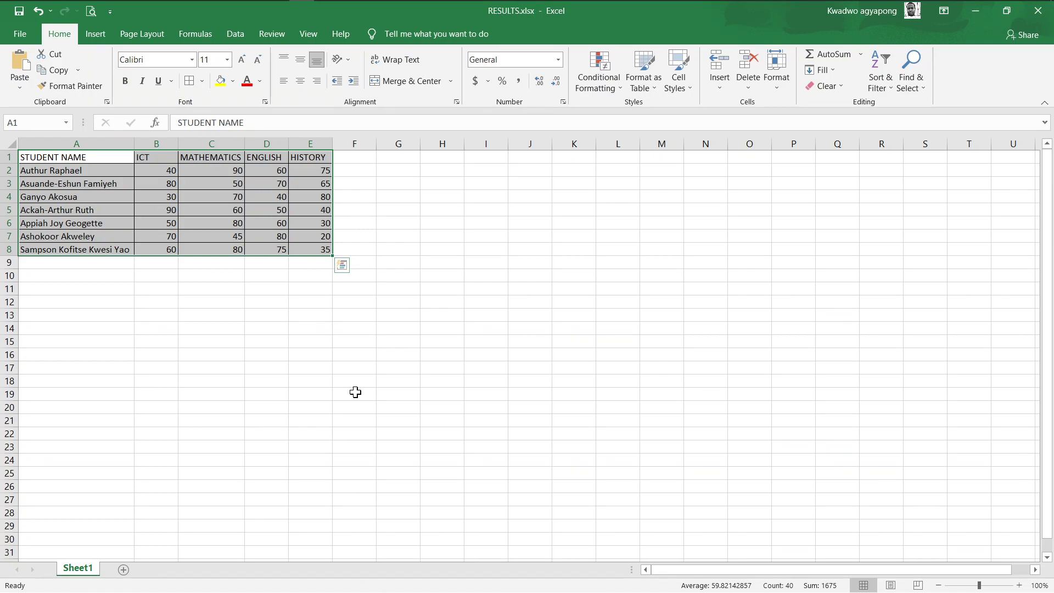
Snap Excel to the left half of the screen with the exam PDF beside it
{"action": "key", "text": "super+Tab"}
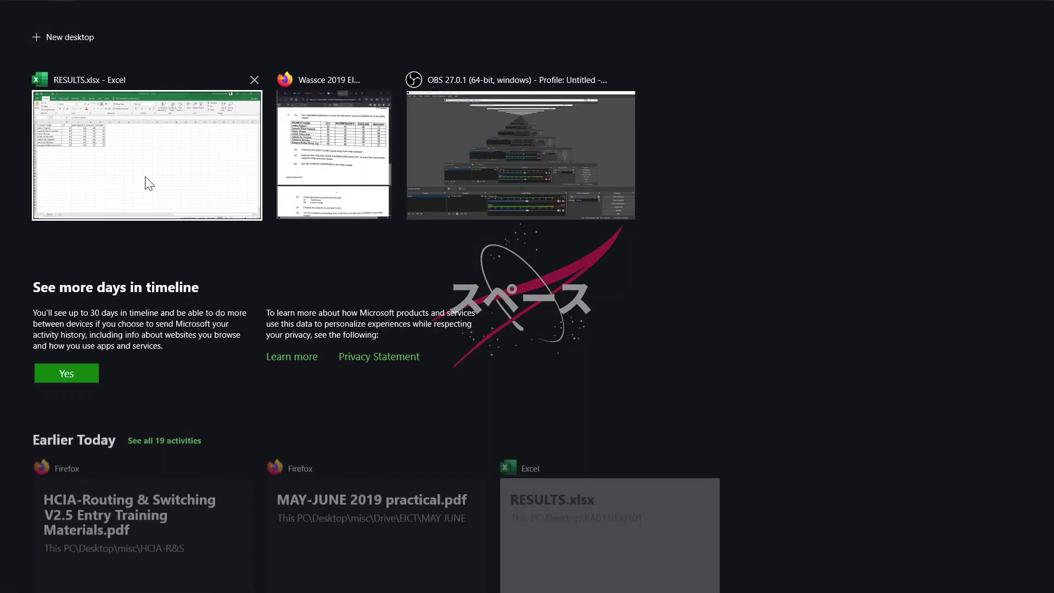
{"action": "right_click", "coordinate": [145, 176]}
{"action": "left_click", "coordinate": [170, 189]}
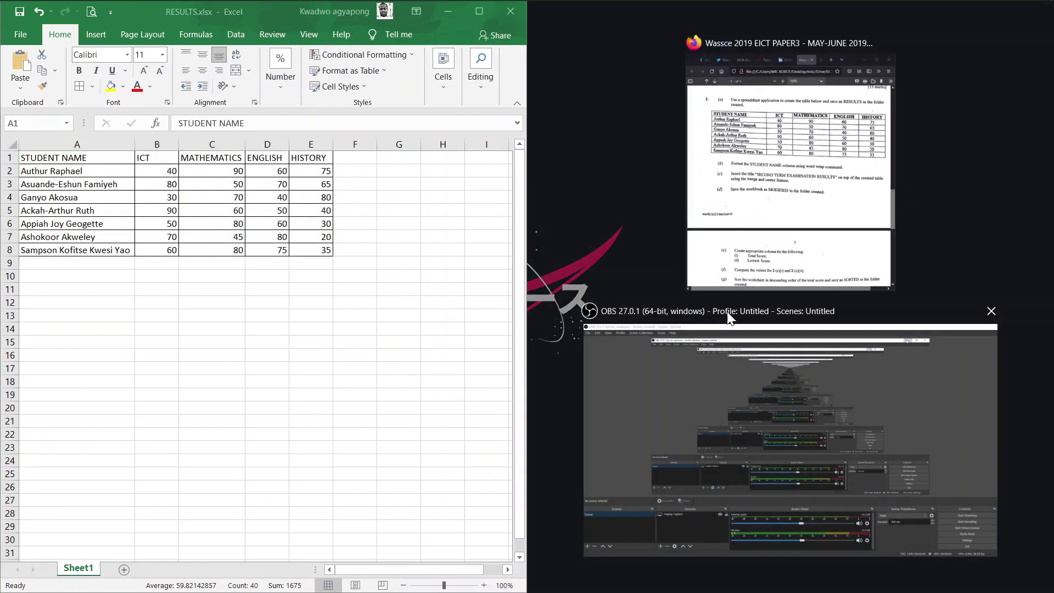
{"action": "left_click", "coordinate": [763, 214]}
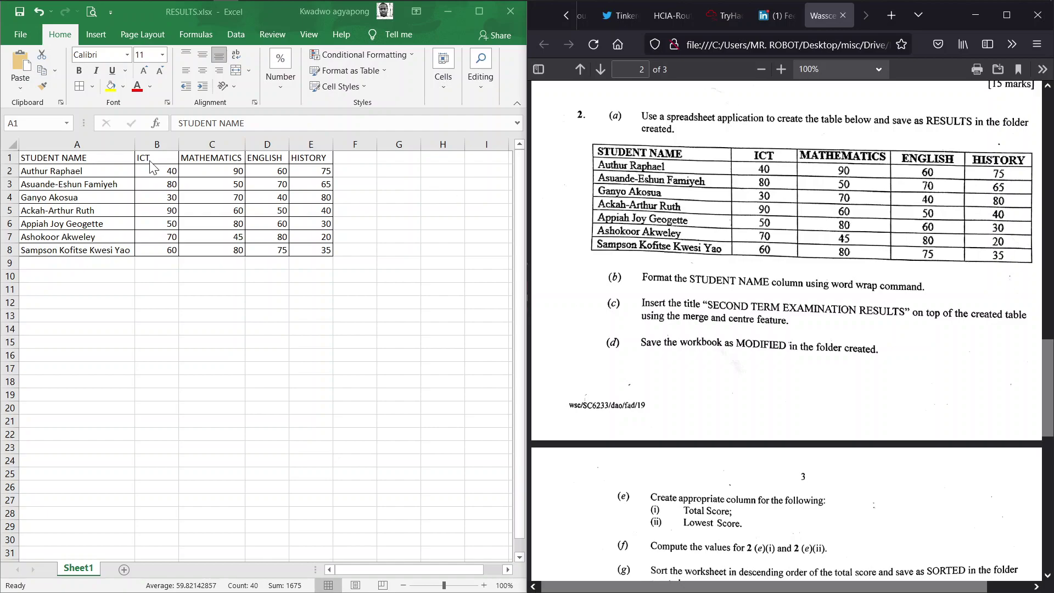
Turn on Wrap Text for the STUDENT NAME column and narrow column A so names wrap
{"action": "left_click", "coordinate": [44, 158]}
{"action": "left_click", "coordinate": [61, 142]}
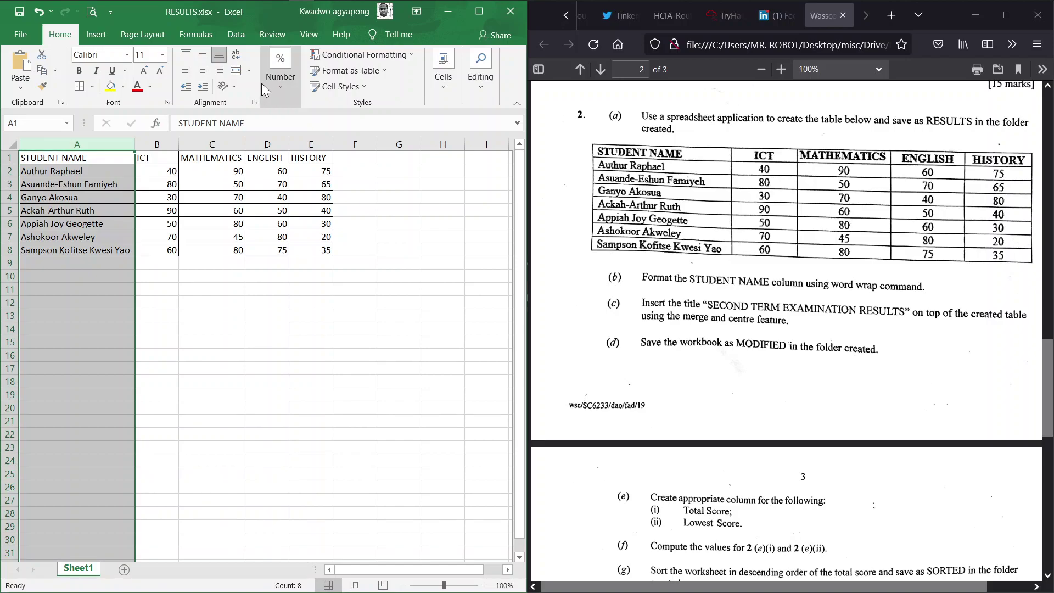
{"action": "left_click", "coordinate": [474, 15]}
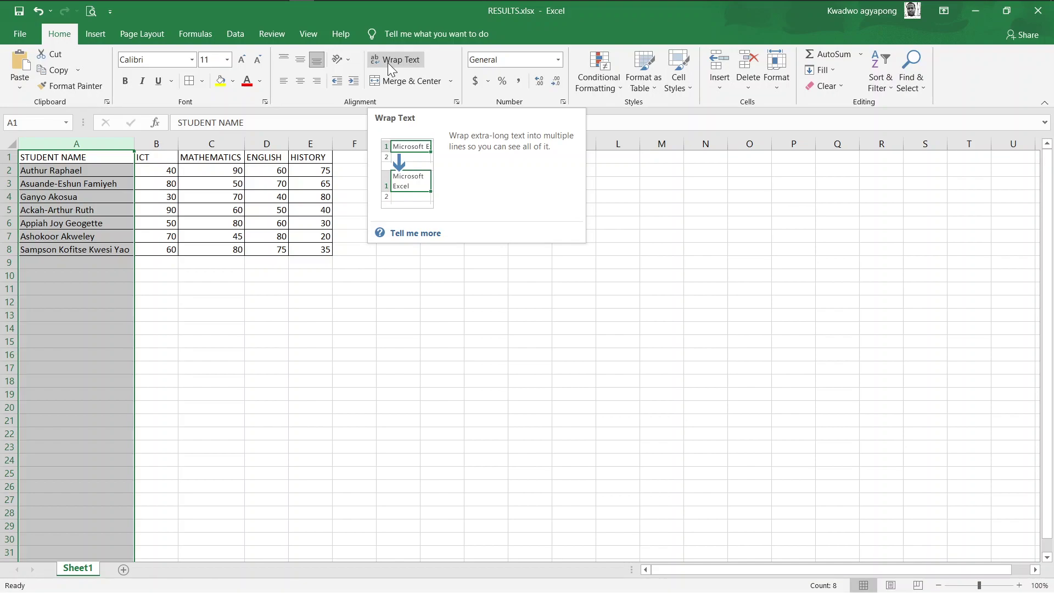
{"action": "left_click", "coordinate": [388, 62]}
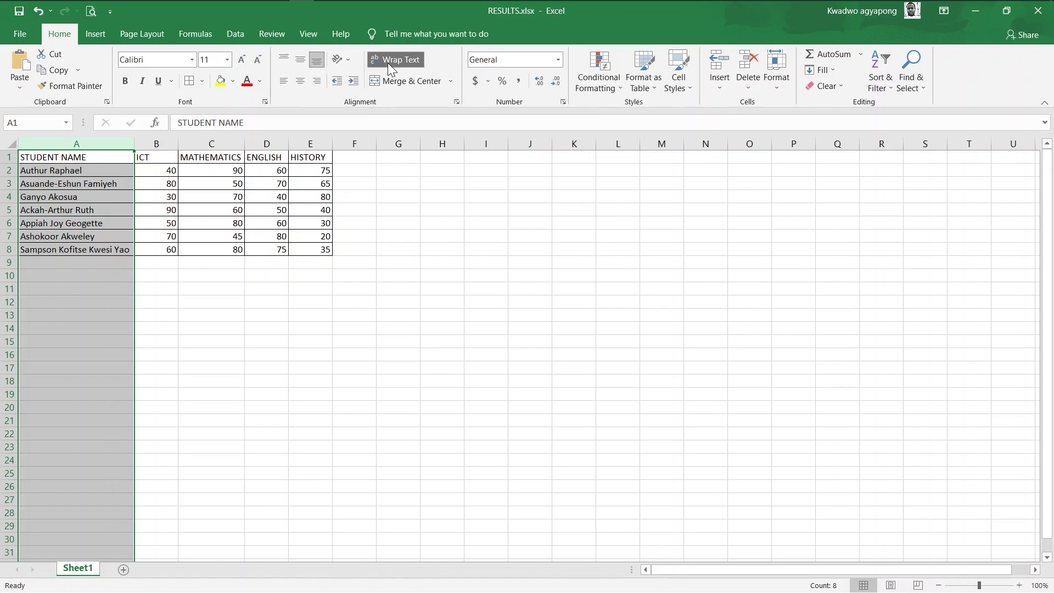
{"action": "left_click_drag", "start_coordinate": [134, 144], "coordinate": [75, 143]}
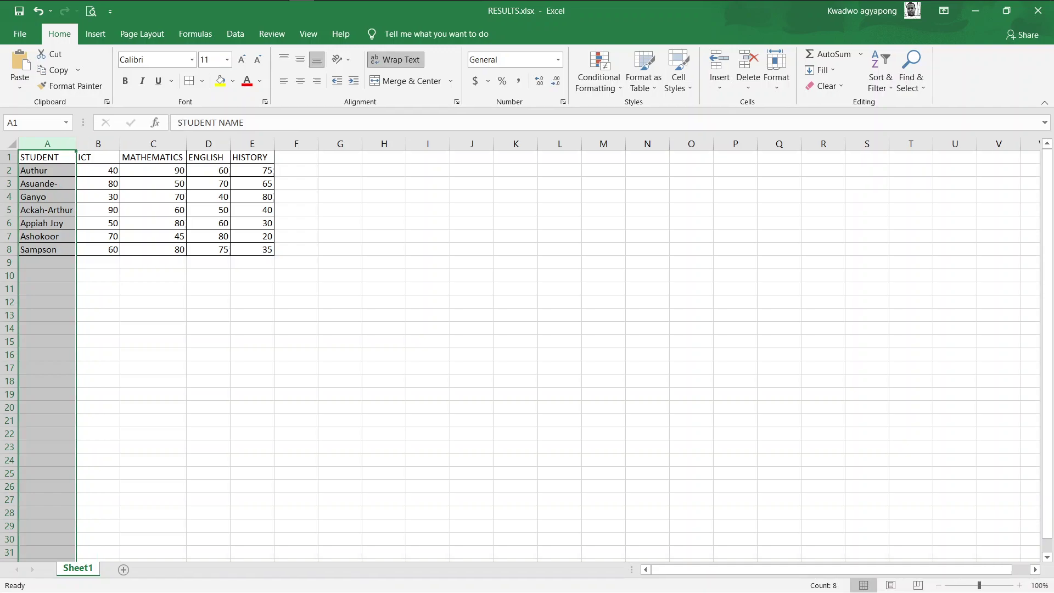
{"action": "left_click", "coordinate": [395, 61]}
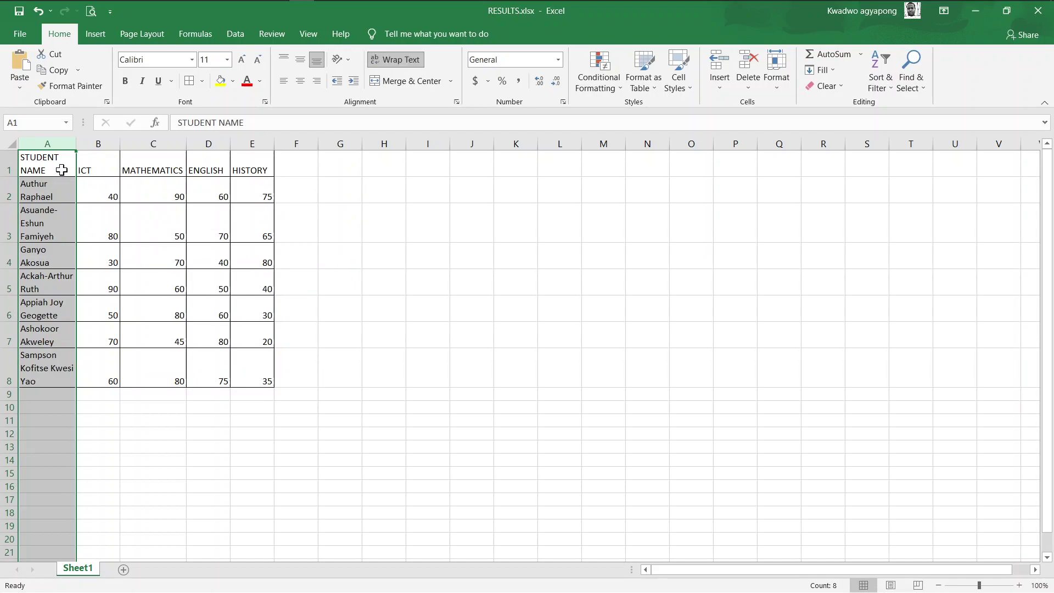
{"action": "left_click", "coordinate": [393, 59]}
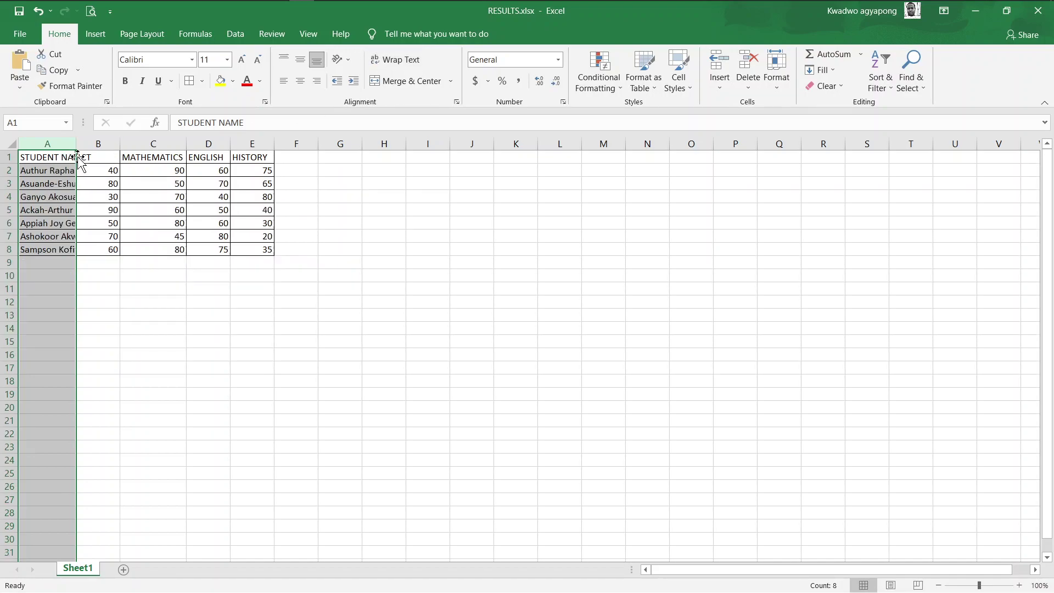
{"action": "left_click", "coordinate": [414, 59]}
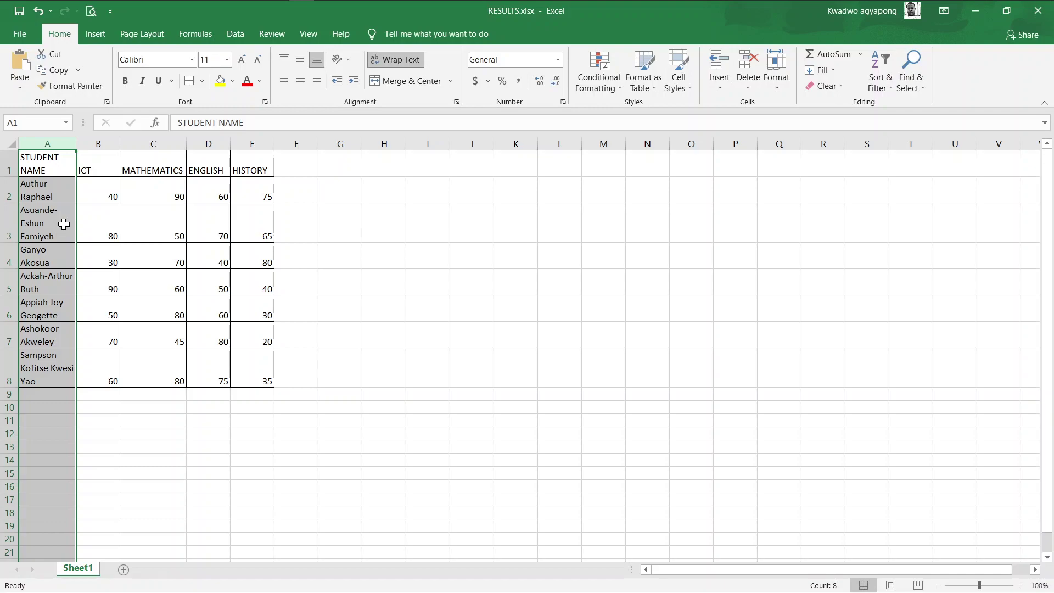
{"action": "left_click_drag", "start_coordinate": [81, 144], "coordinate": [84, 144]}
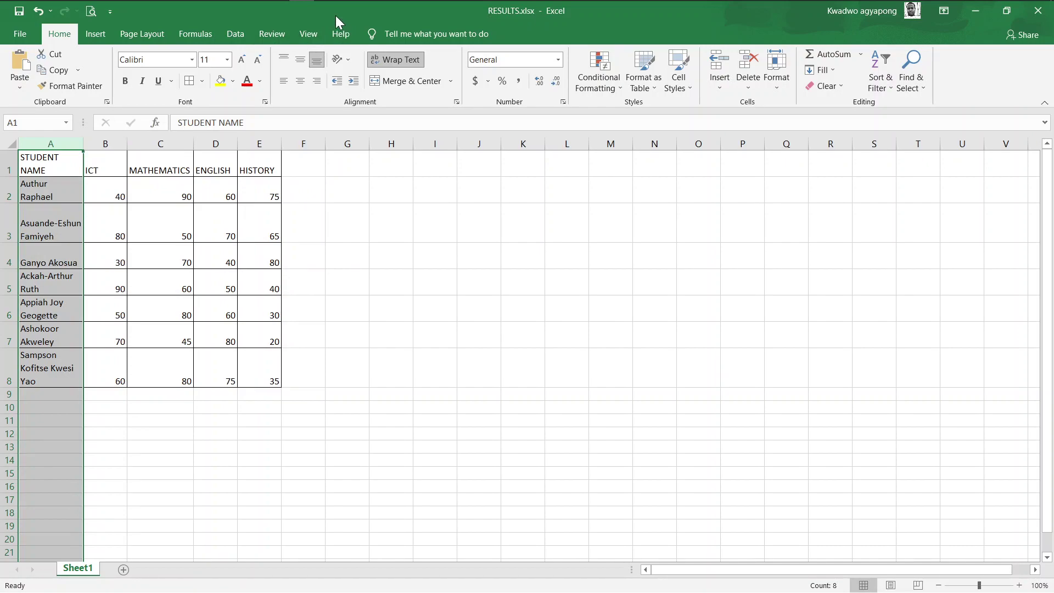
Arrange Excel on the left half beside the exam question PDF
{"action": "key", "text": "super+Tab"}
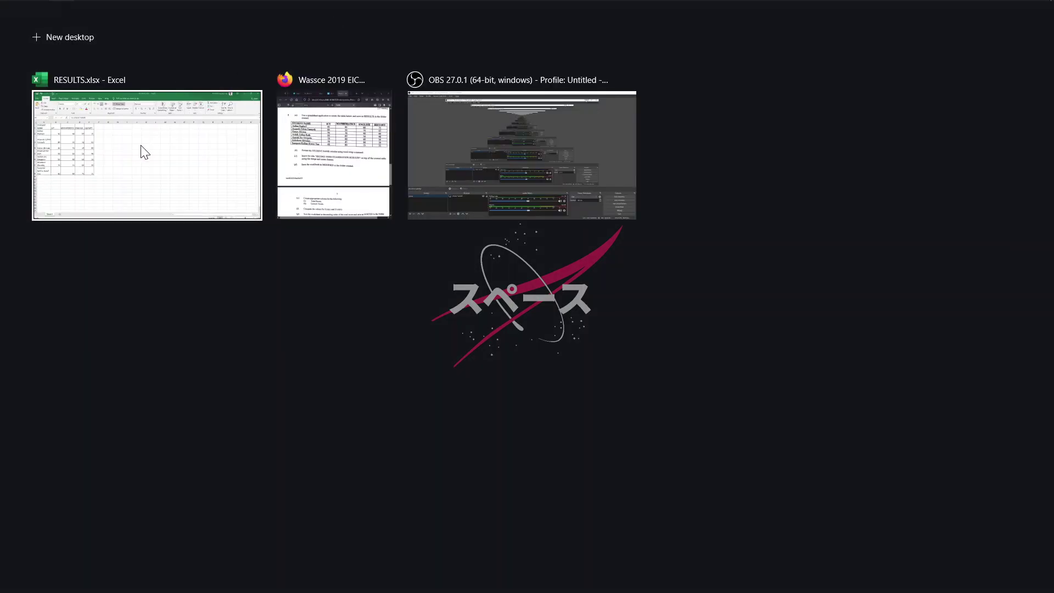
{"action": "right_click", "coordinate": [141, 147]}
{"action": "left_click", "coordinate": [170, 159]}
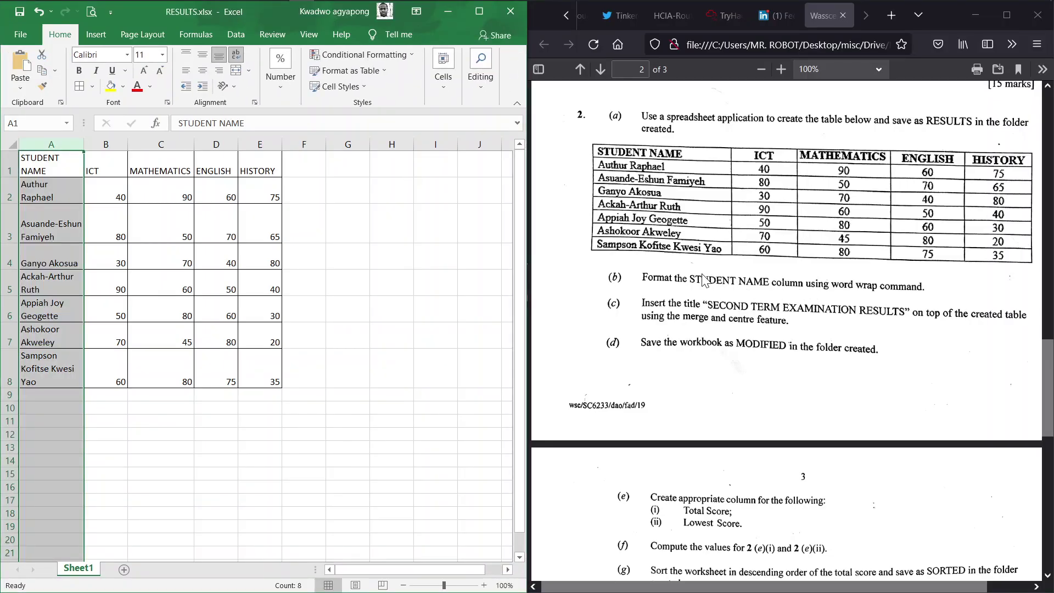
{"action": "left_click", "coordinate": [719, 324]}
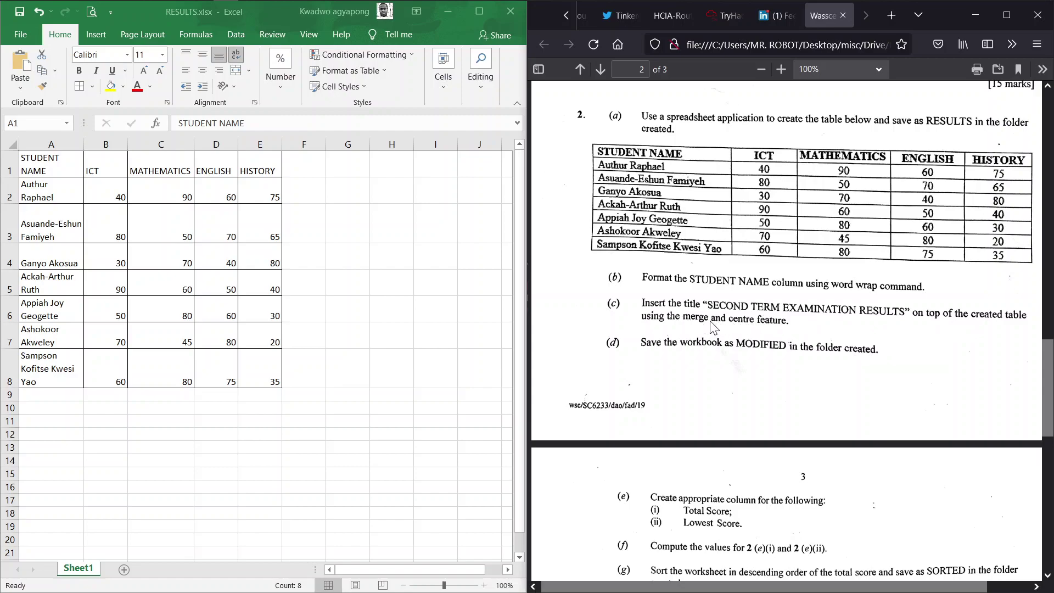
Insert a blank row above the headings at row 1 and select cell A1
{"action": "left_click", "coordinate": [482, 11]}
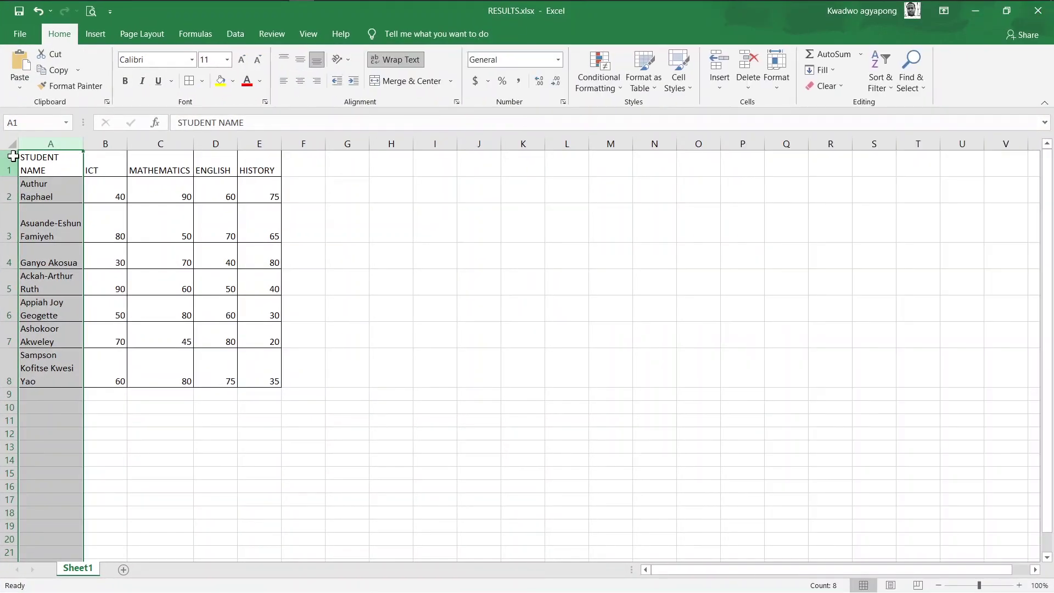
{"action": "left_click", "coordinate": [9, 159]}
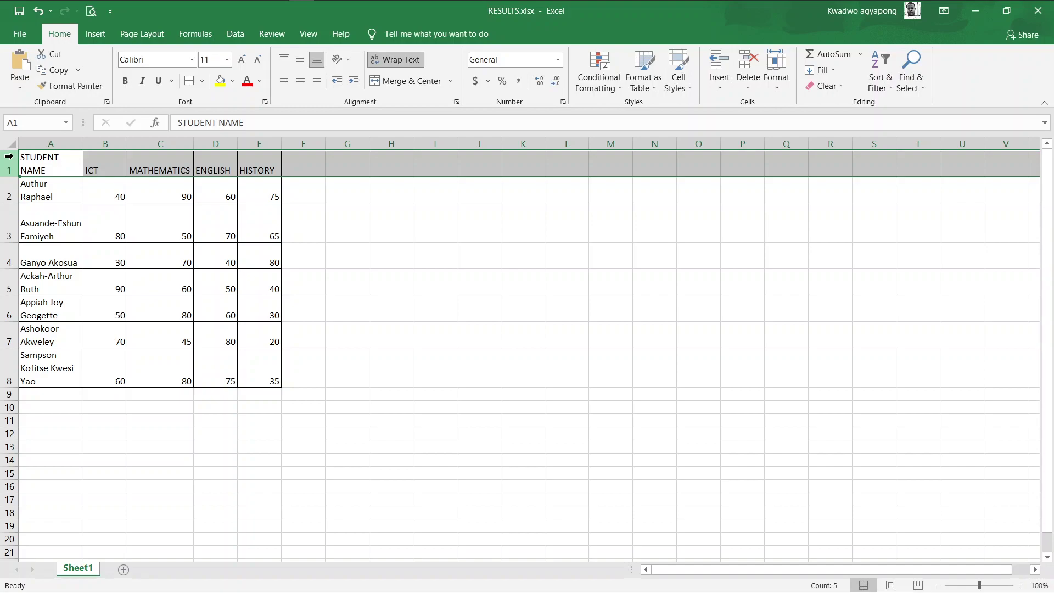
{"action": "right_click", "coordinate": [9, 157]}
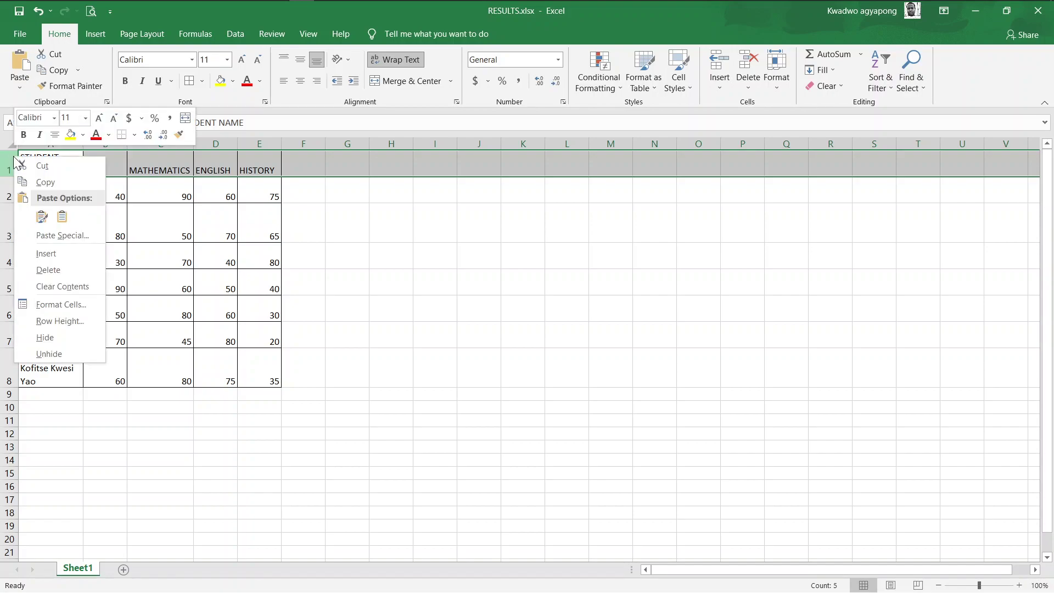
{"action": "left_click", "coordinate": [73, 256]}
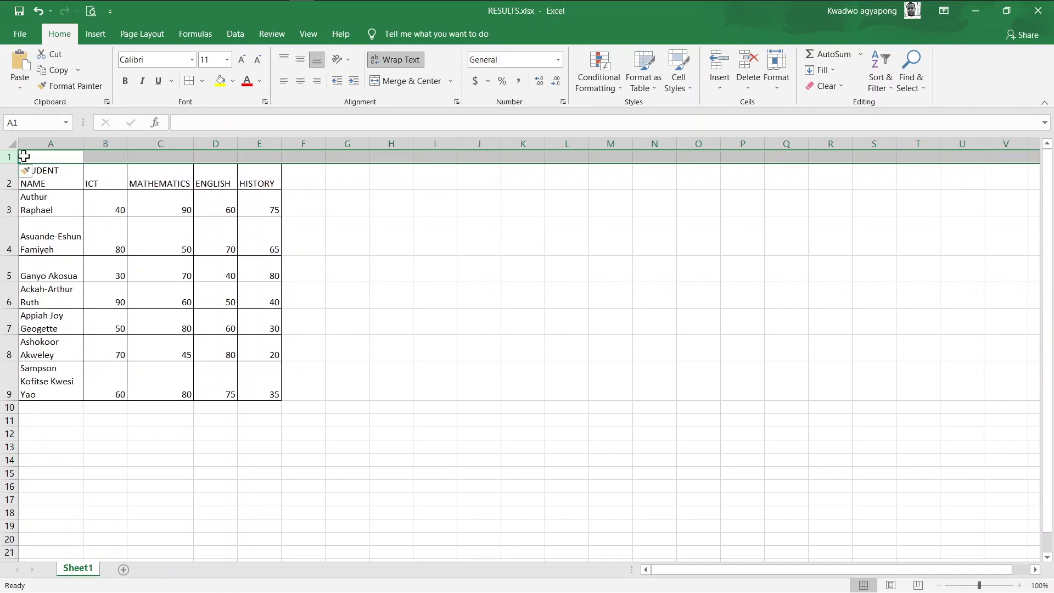
{"action": "left_click", "coordinate": [42, 157]}
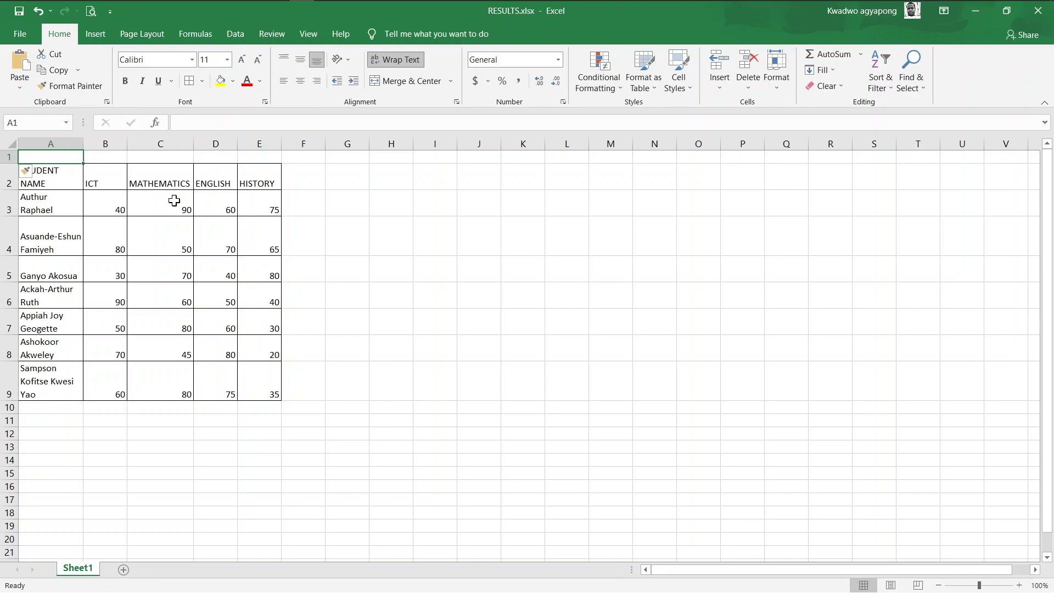
Enter SECOND TERM EXAMINATION RESULTS in cell A1 and select column A for wrapping
{"action": "type", "text": "S"}
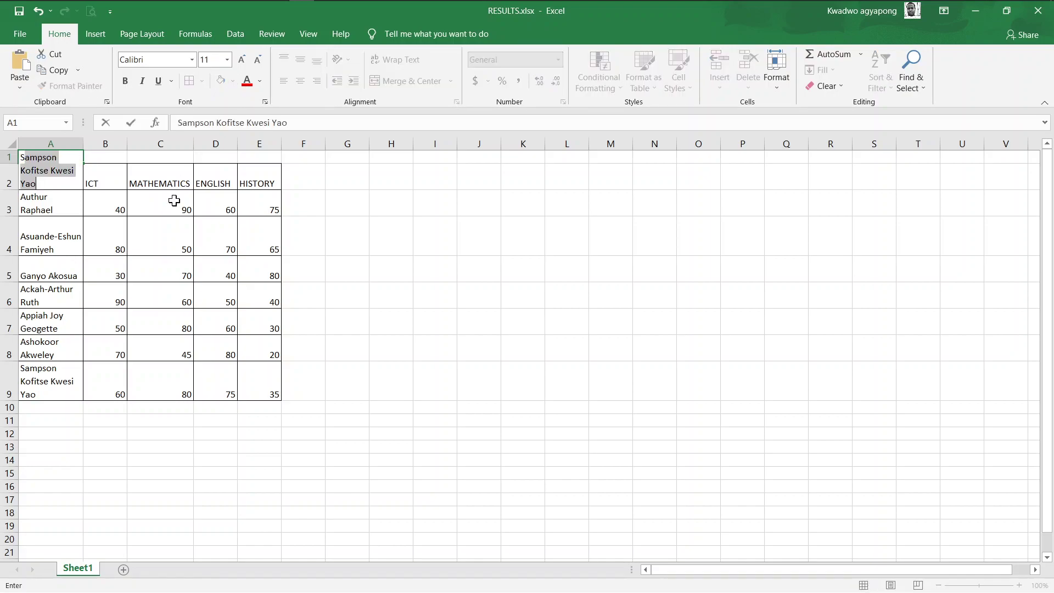
{"action": "type", "text": "ECOND T"}
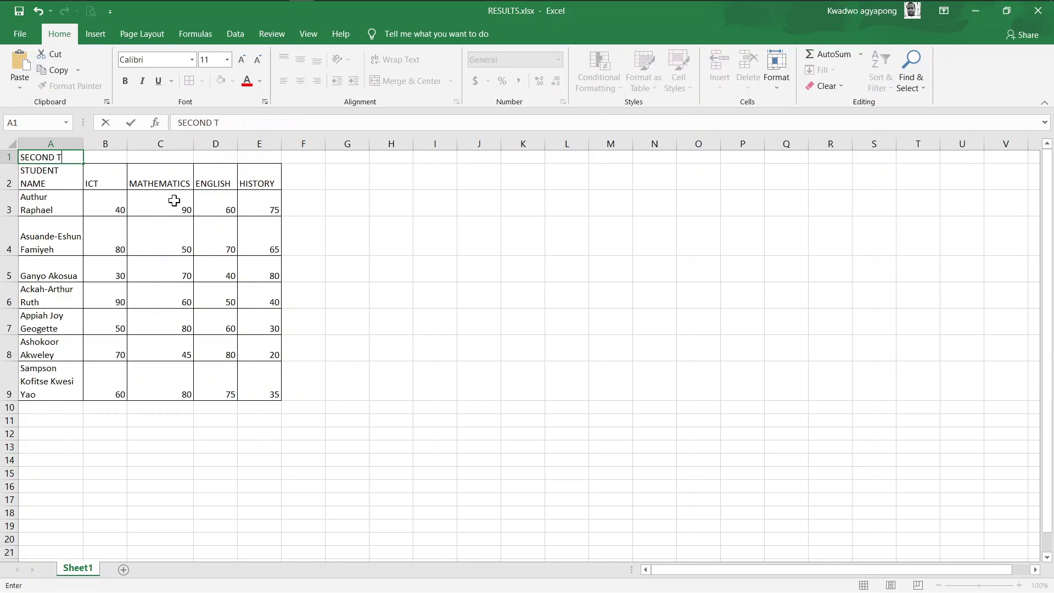
{"action": "type", "text": "ERM EXAM"}
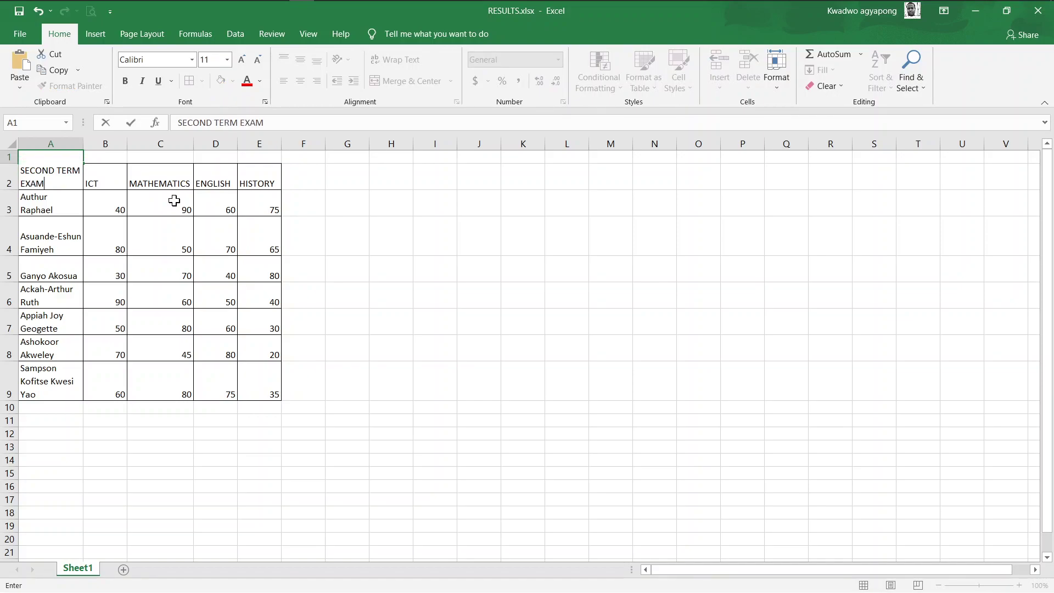
{"action": "type", "text": "INATION RESULT"}
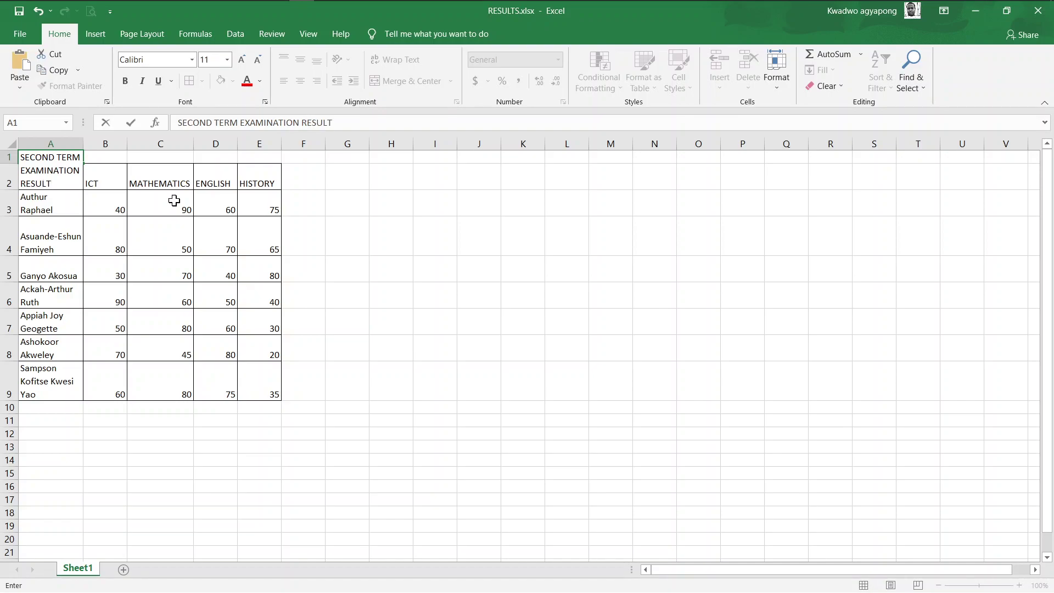
{"action": "type", "text": "S"}
{"action": "left_click", "coordinate": [471, 275]}
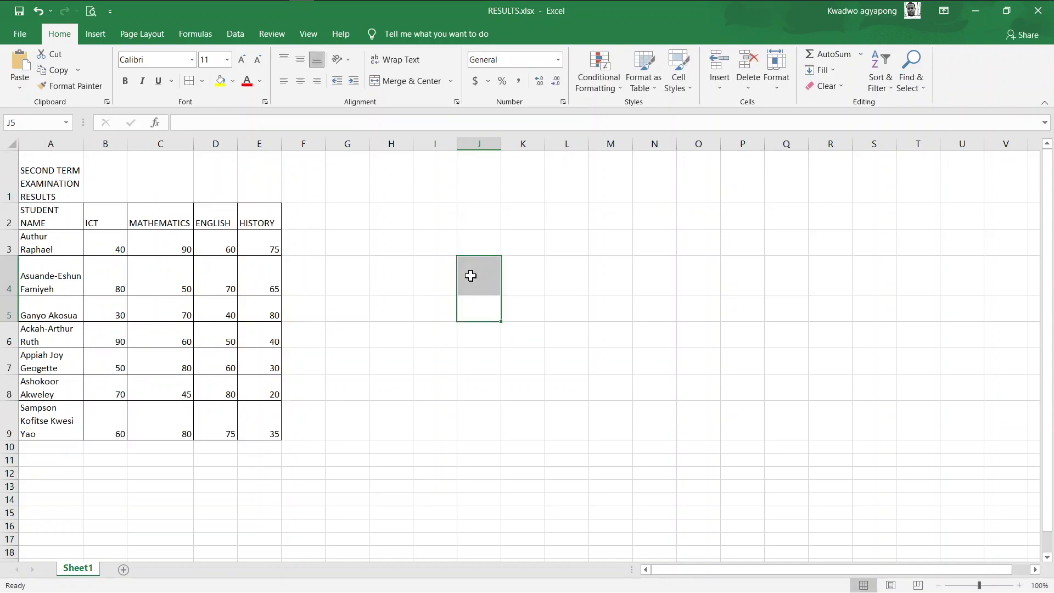
{"action": "left_click", "coordinate": [33, 187]}
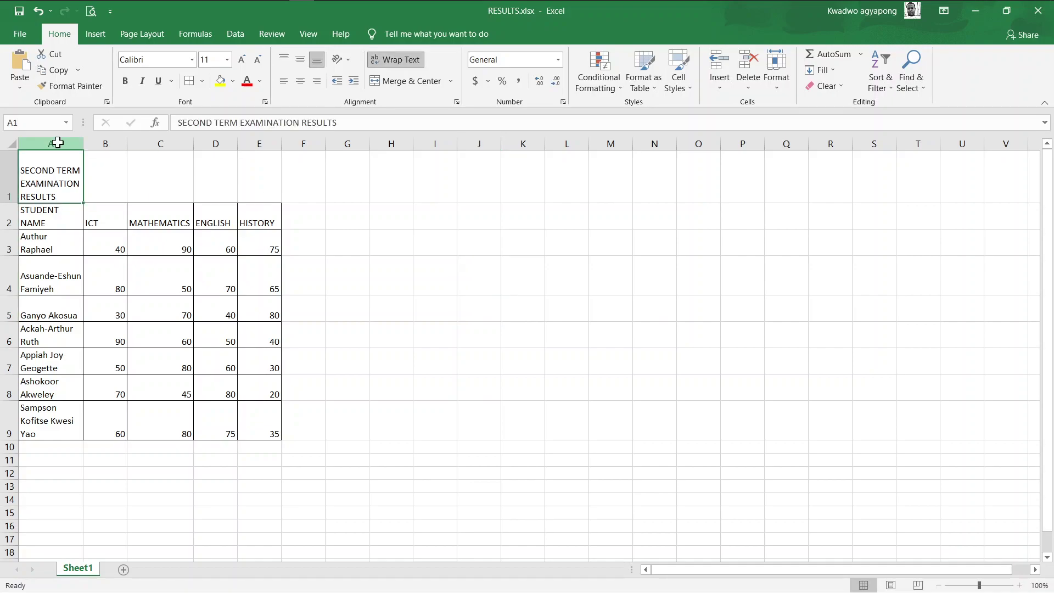
{"action": "left_click", "coordinate": [57, 138]}
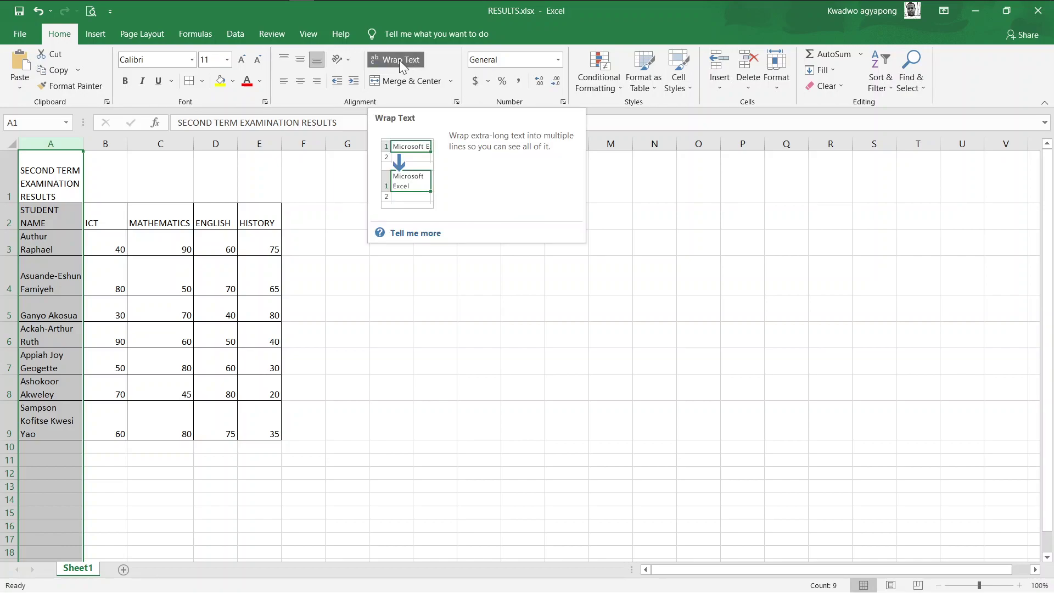
Merge and center the title across A1:E1 and set its font size to 16
{"action": "left_click", "coordinate": [54, 173]}
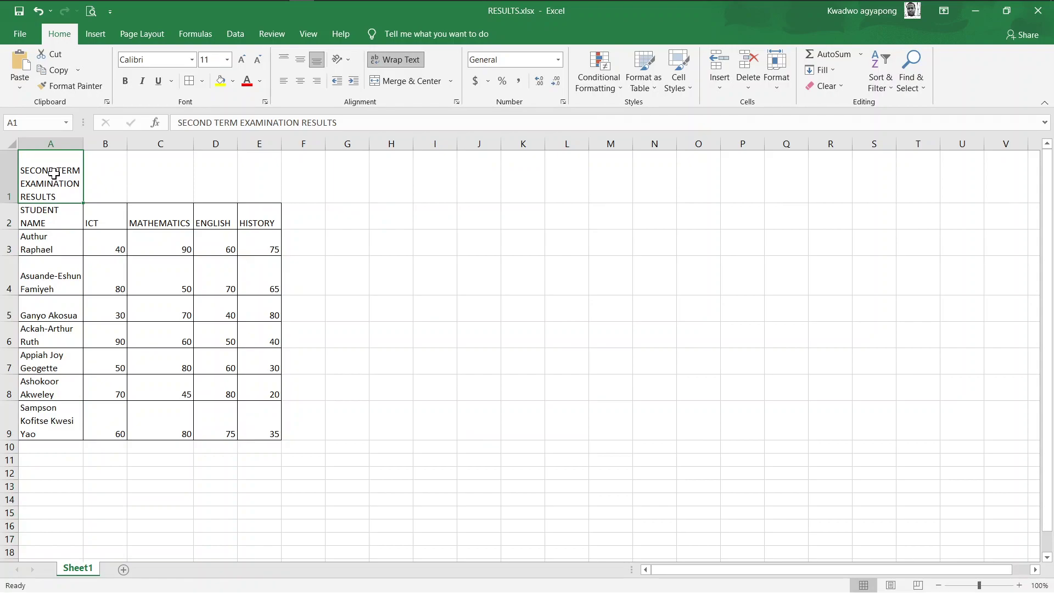
{"action": "key", "text": "shift+Right"}
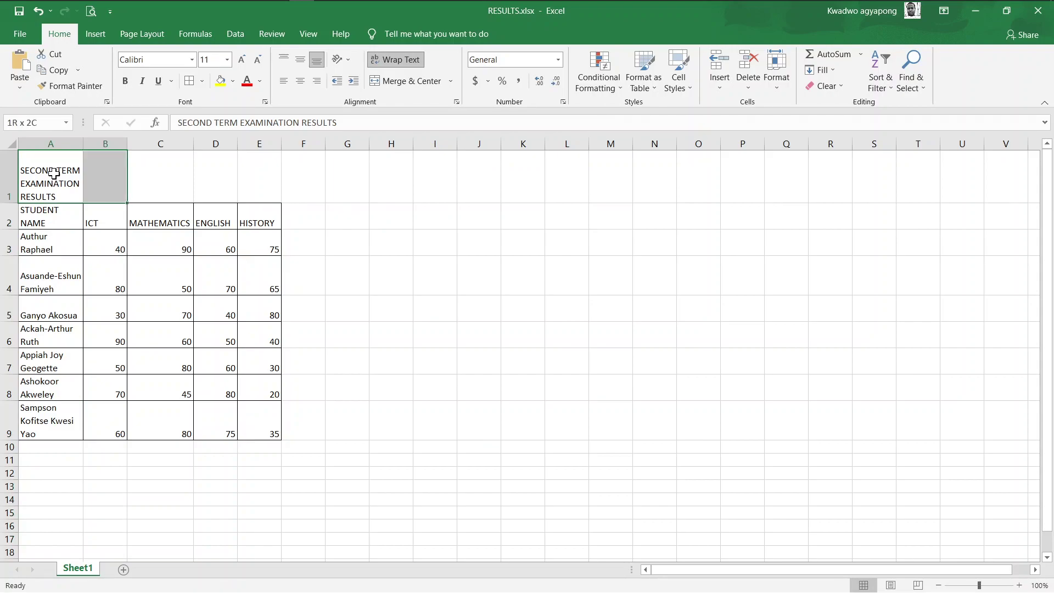
{"action": "key", "text": "shift+Right"}
{"action": "key", "text": "shift+Right"}
{"action": "key", "text": "shift+Right"}
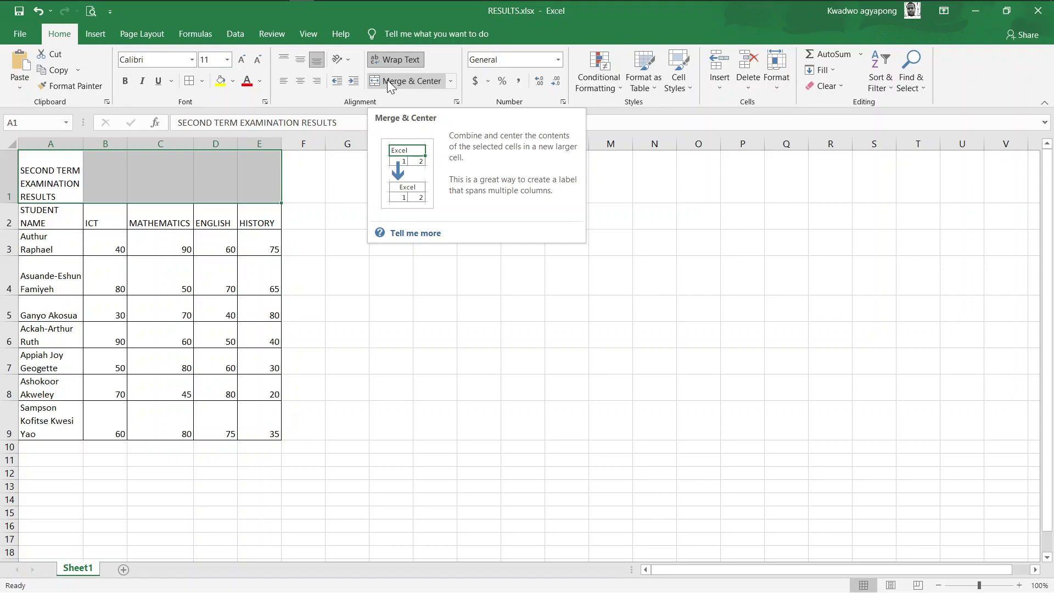
{"action": "left_click", "coordinate": [387, 80]}
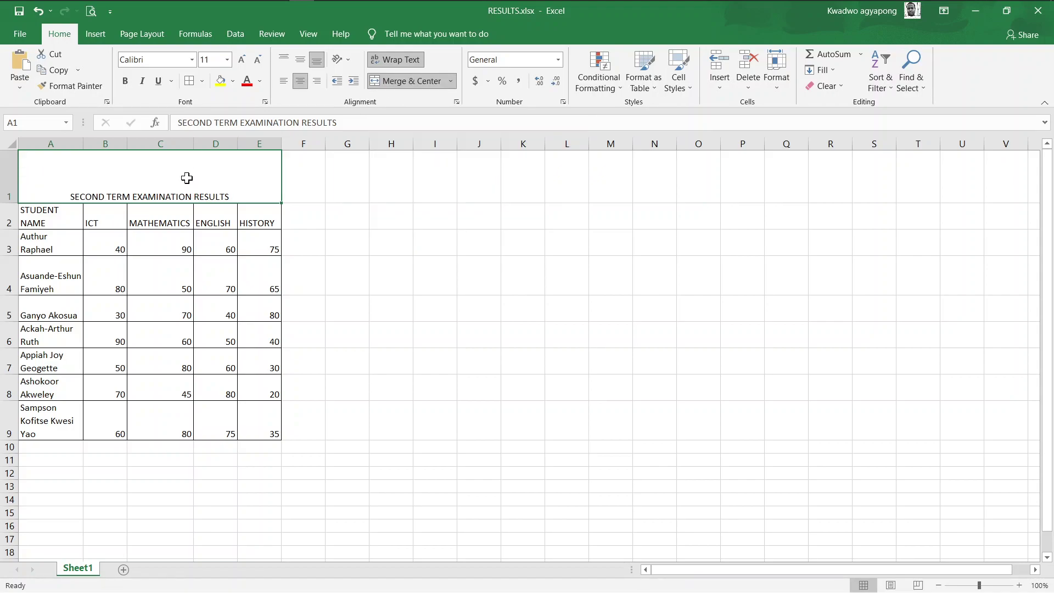
{"action": "left_click", "coordinate": [241, 59]}
{"action": "left_click", "coordinate": [240, 58]}
{"action": "left_click", "coordinate": [241, 58]}
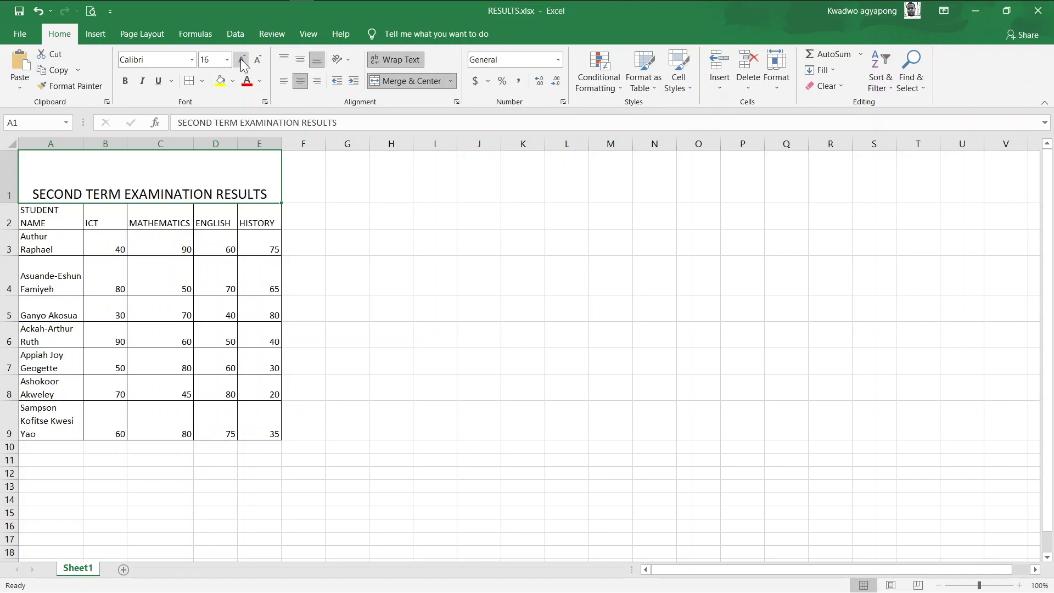
{"action": "left_click", "coordinate": [242, 60]}
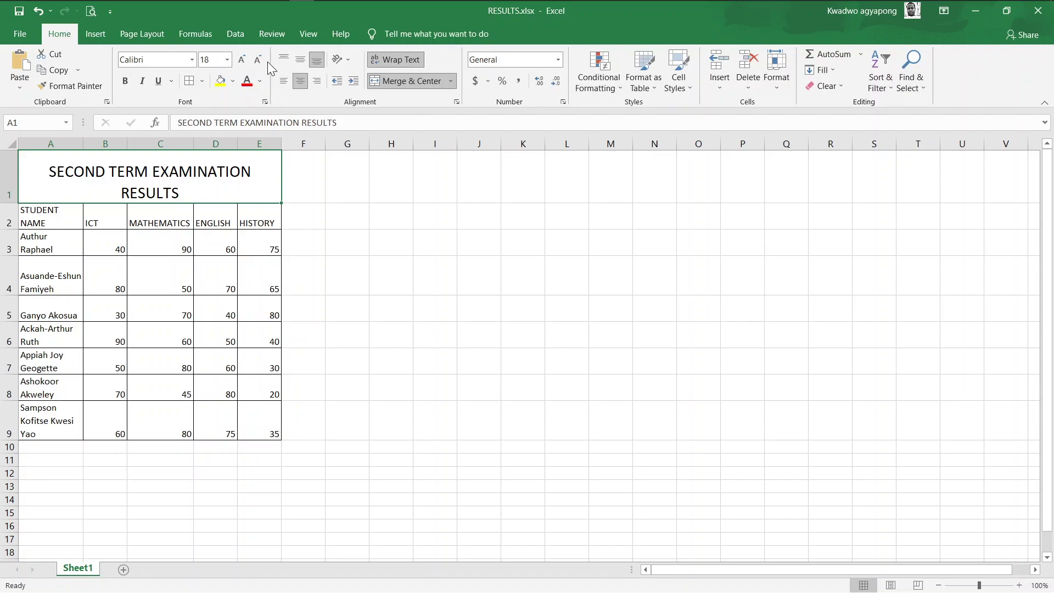
{"action": "left_click", "coordinate": [259, 61]}
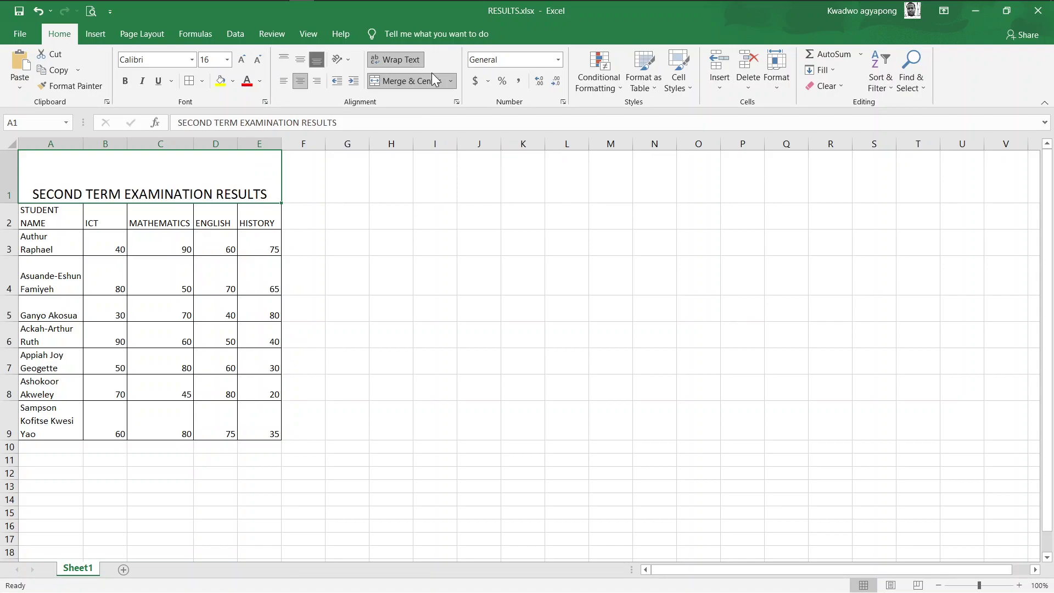
Snap Excel to the left half of the screen beside the exam paper
{"action": "key", "text": "super+Tab"}
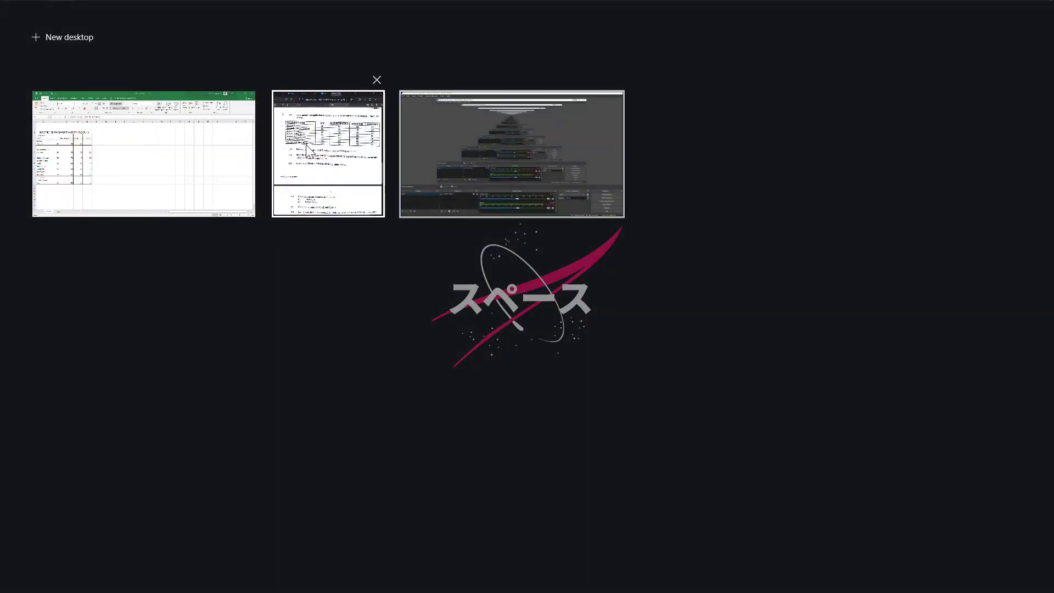
{"action": "right_click", "coordinate": [153, 139]}
{"action": "left_click", "coordinate": [189, 154]}
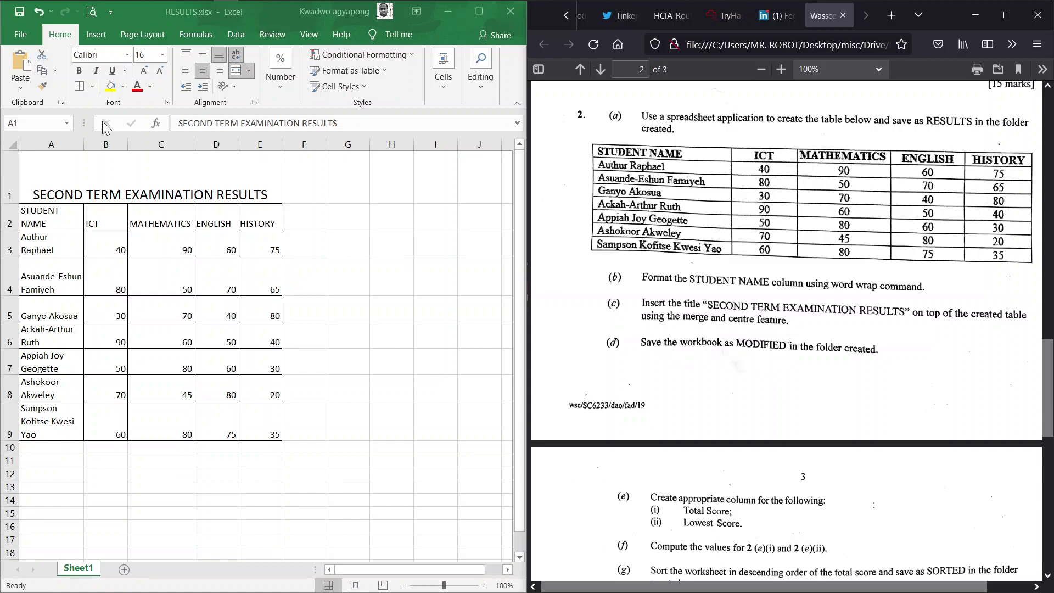
{"action": "left_click", "coordinate": [26, 33]}
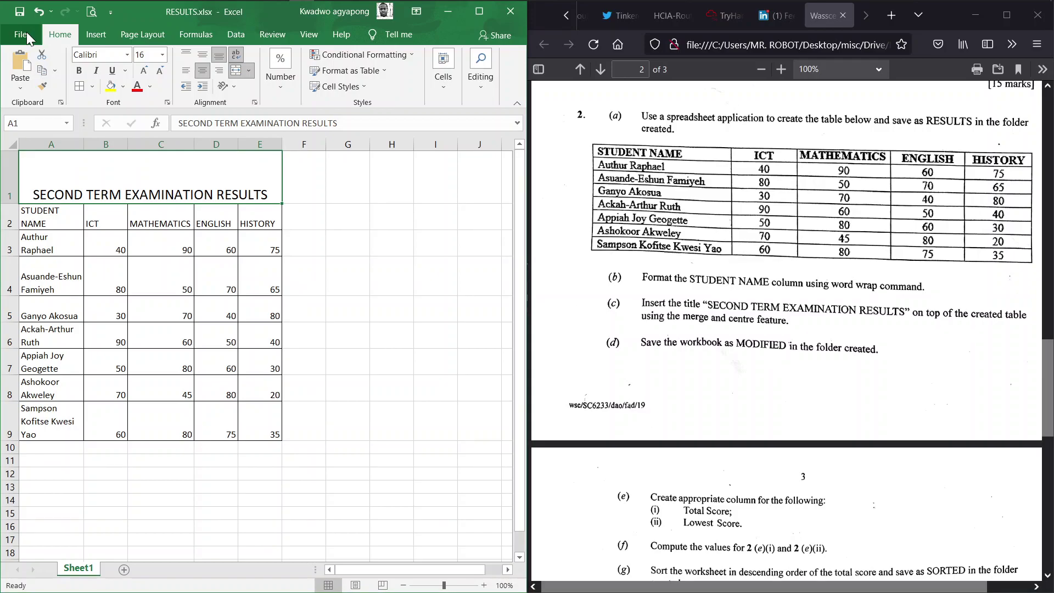
Start a Save As into the exam folder, typing the new file name MODIFIE
{"action": "left_click", "coordinate": [26, 32]}
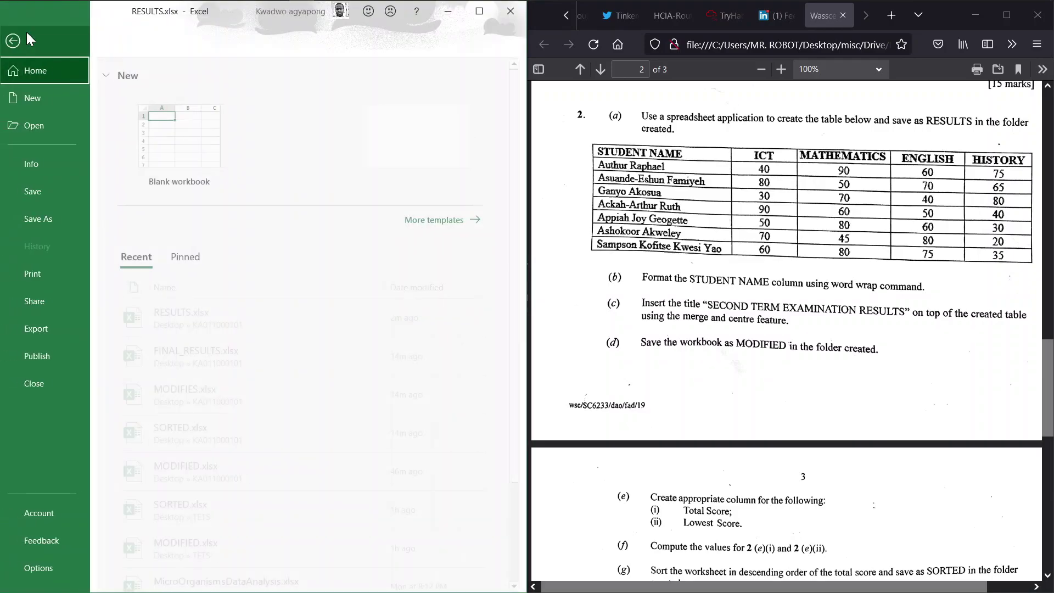
{"action": "left_click", "coordinate": [54, 217]}
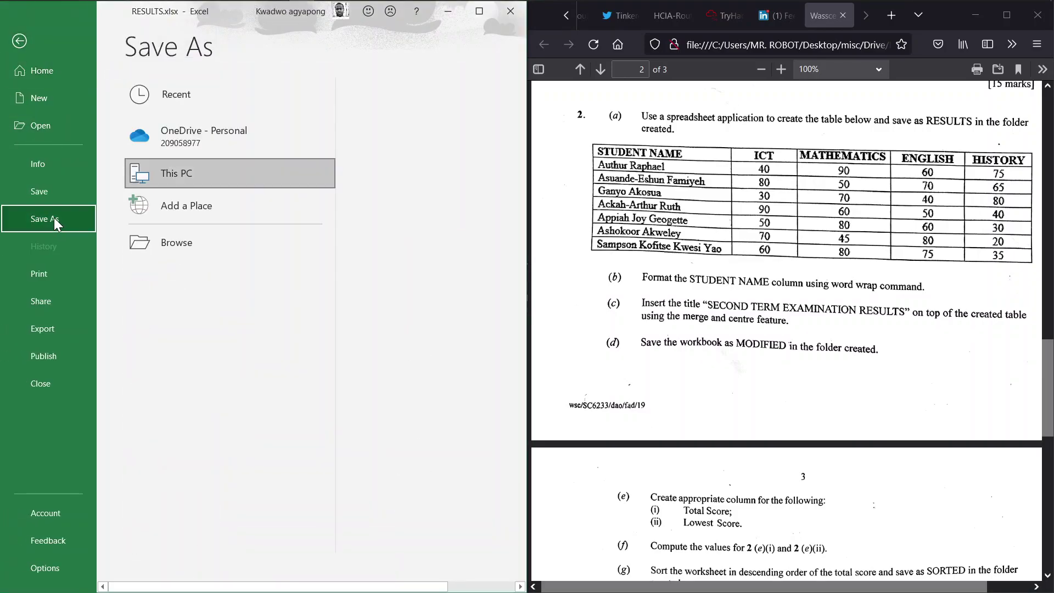
{"action": "left_click", "coordinate": [192, 244]}
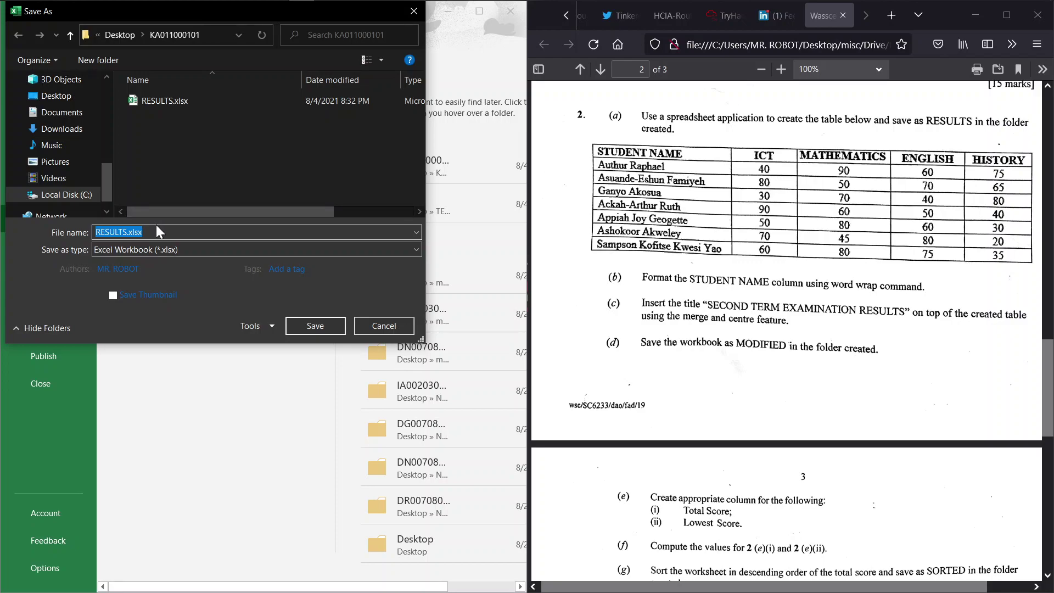
{"action": "type", "text": "MODIFIES"}
{"action": "key", "text": "BackSpace"}
Complete the file name as MODIFIED and save the workbook
{"action": "type", "text": "D"}
{"action": "left_click", "coordinate": [314, 326]}
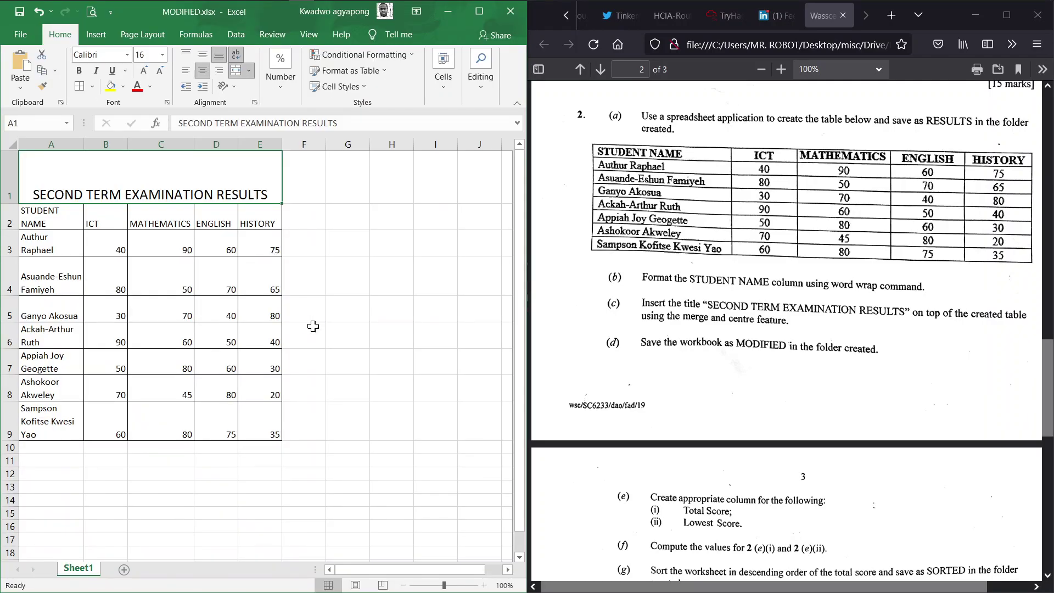
{"action": "left_click", "coordinate": [736, 371]}
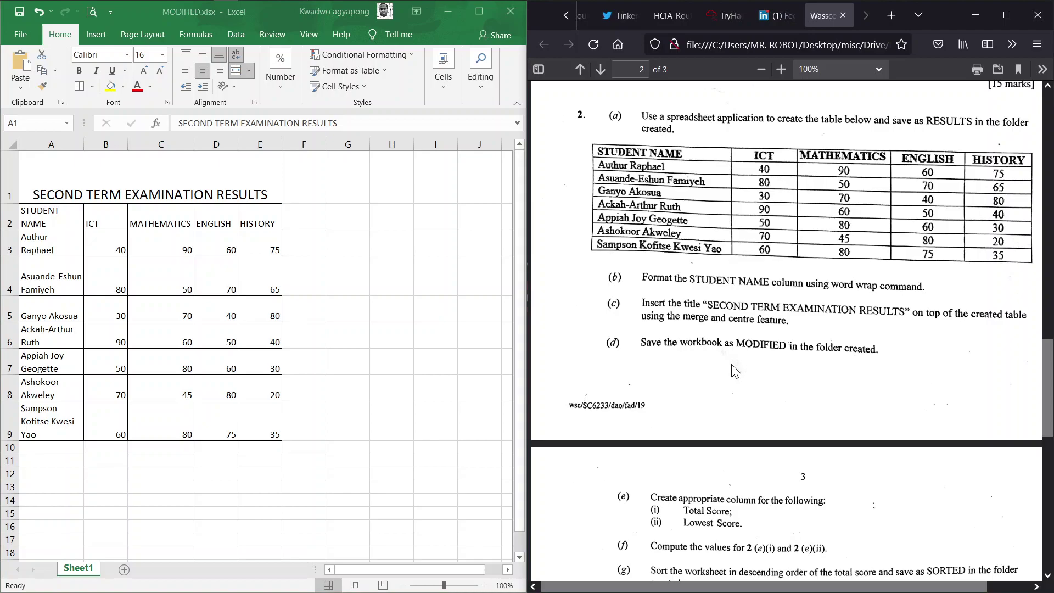
Scroll the exam paper to page 3 and zoom it to 130%
{"action": "scroll", "coordinate": [736, 371], "scroll_direction": "down", "scroll_amount": 5}
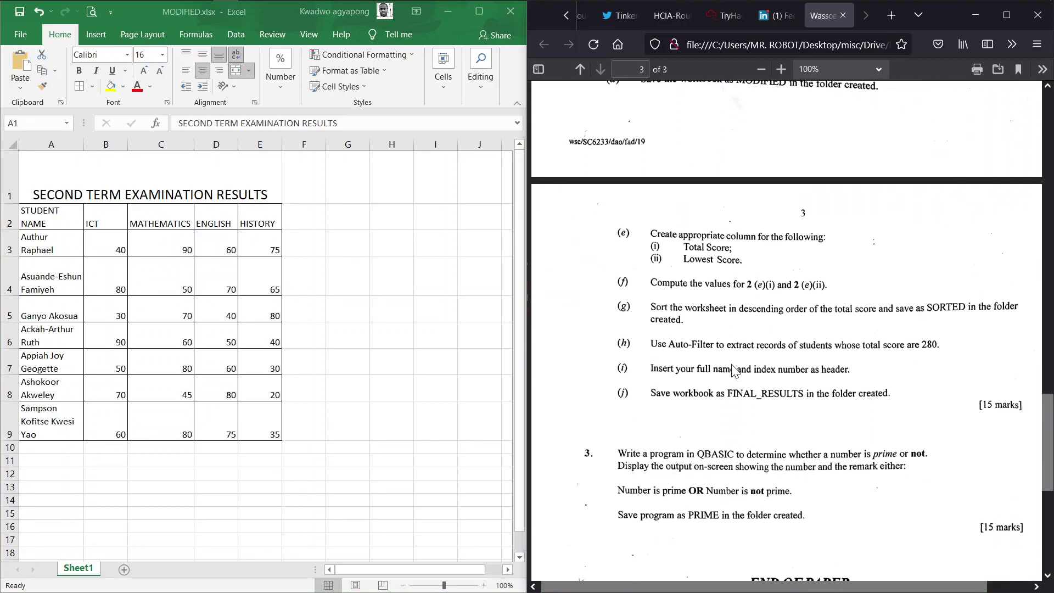
{"action": "scroll", "coordinate": [735, 371], "scroll_direction": "up", "scroll_amount": 1}
{"action": "key", "text": "ctrl+plus"}
{"action": "key", "text": "ctrl+plus"}
{"action": "key", "text": "ctrl+plus"}
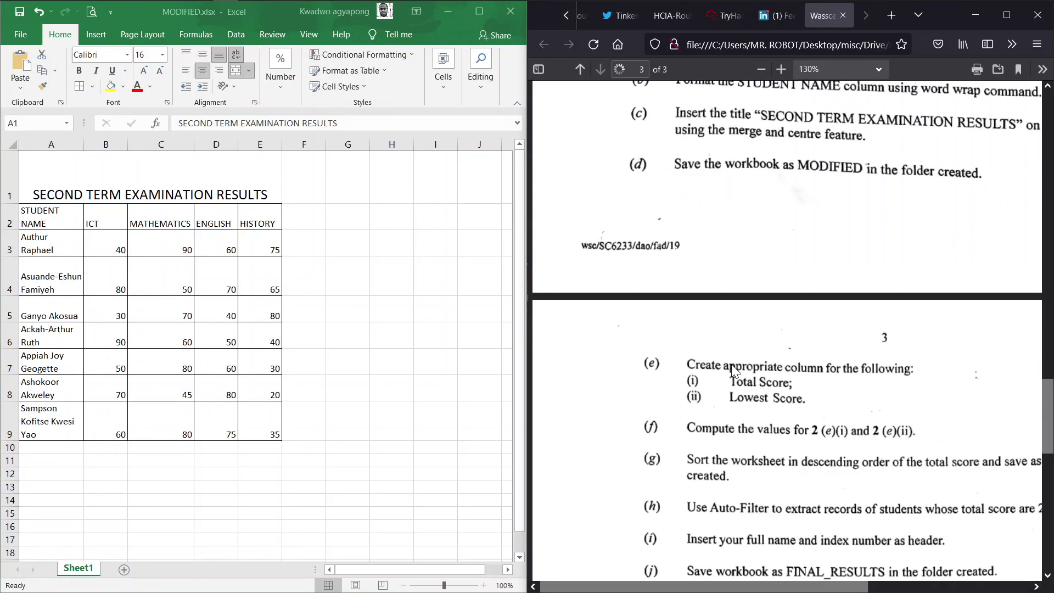
{"action": "scroll", "coordinate": [735, 372], "scroll_direction": "right", "scroll_amount": 3}
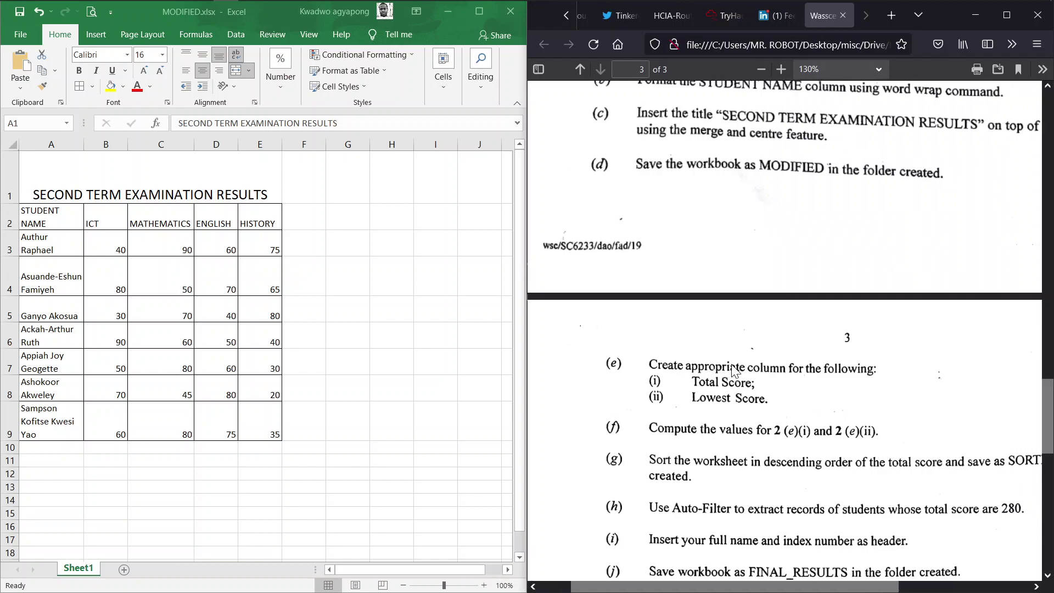
{"action": "scroll", "coordinate": [735, 371], "scroll_direction": "down", "scroll_amount": 2}
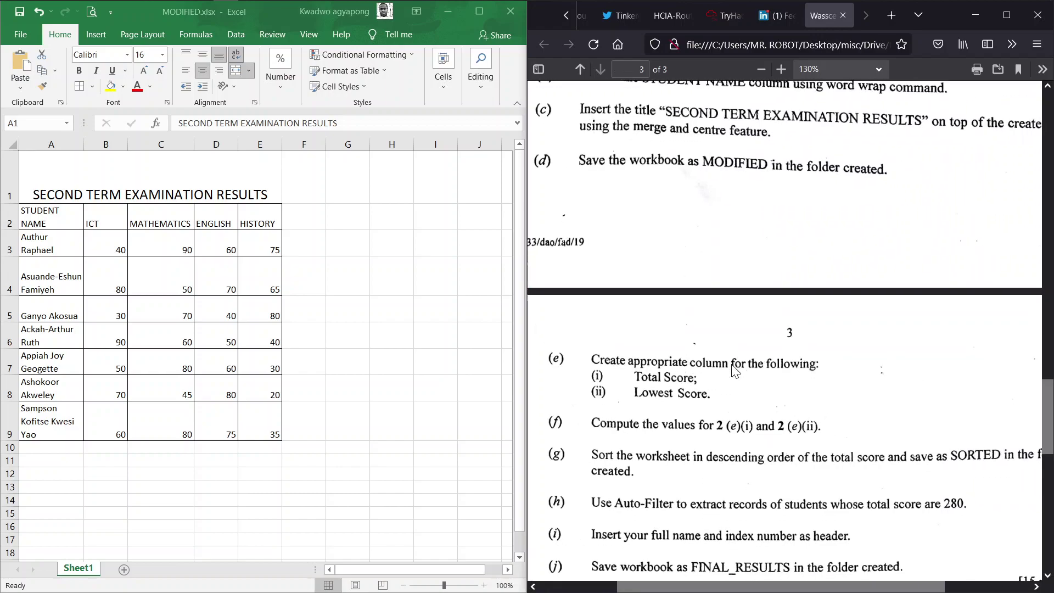
{"action": "scroll", "coordinate": [735, 371], "scroll_direction": "right", "scroll_amount": 1}
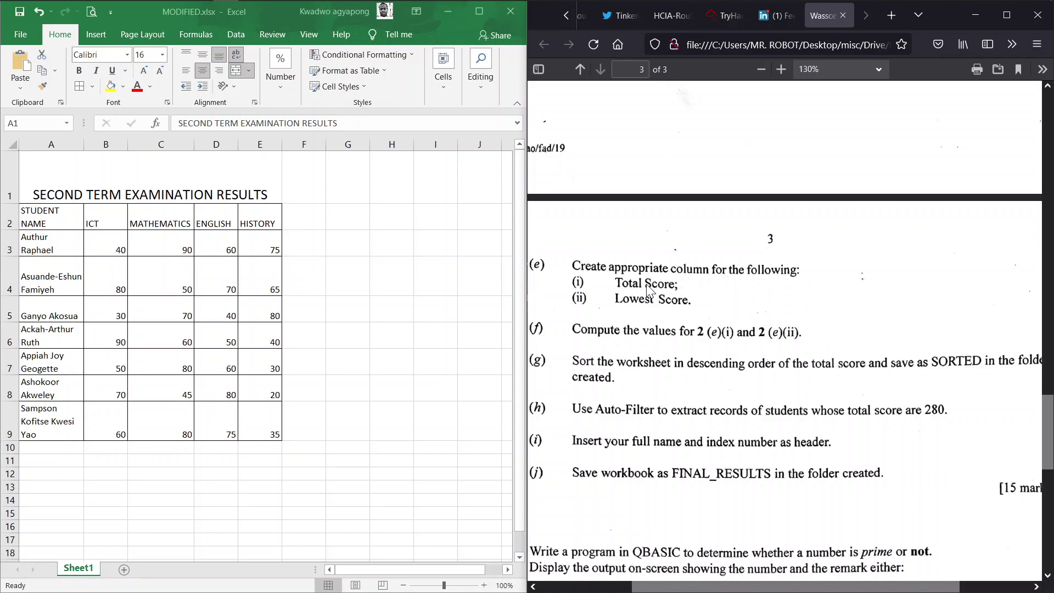
{"action": "left_click", "coordinate": [296, 211]}
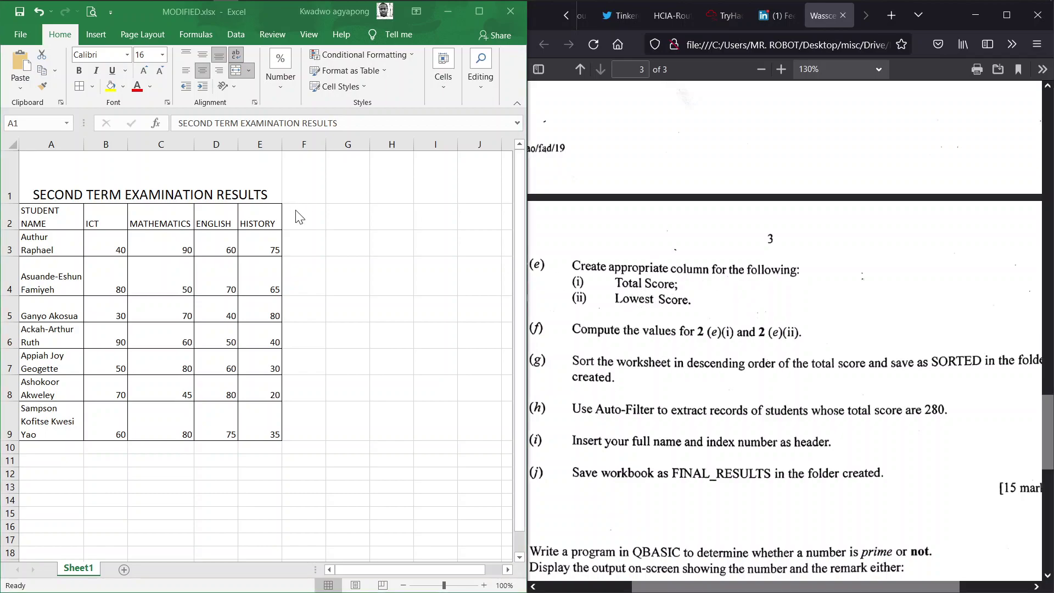
Enter the headings Total Score in F2 and Lowest Score in G2
{"action": "left_click", "coordinate": [295, 210]}
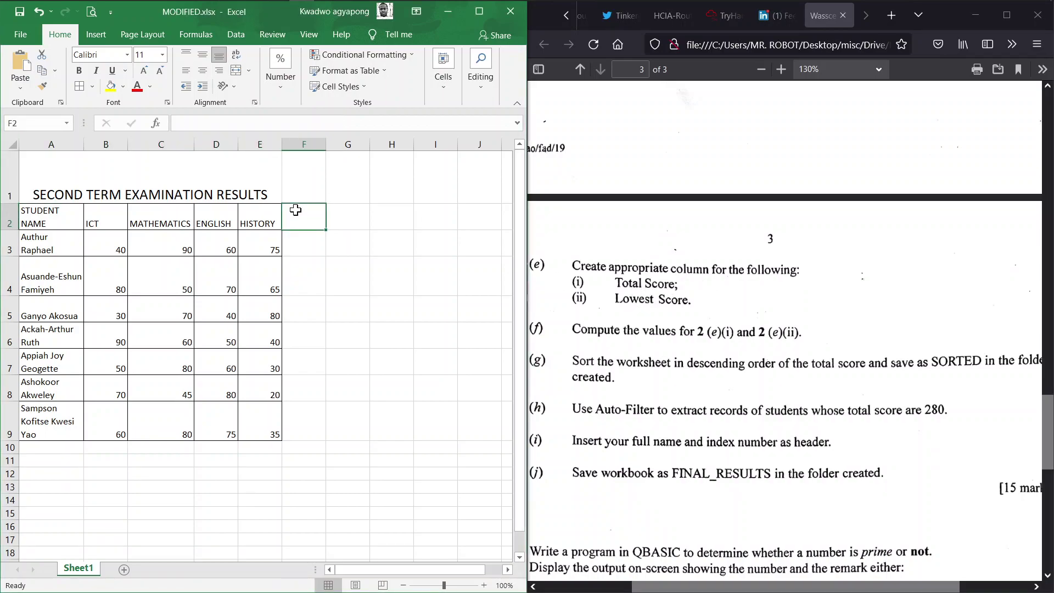
{"action": "type", "text": "To"}
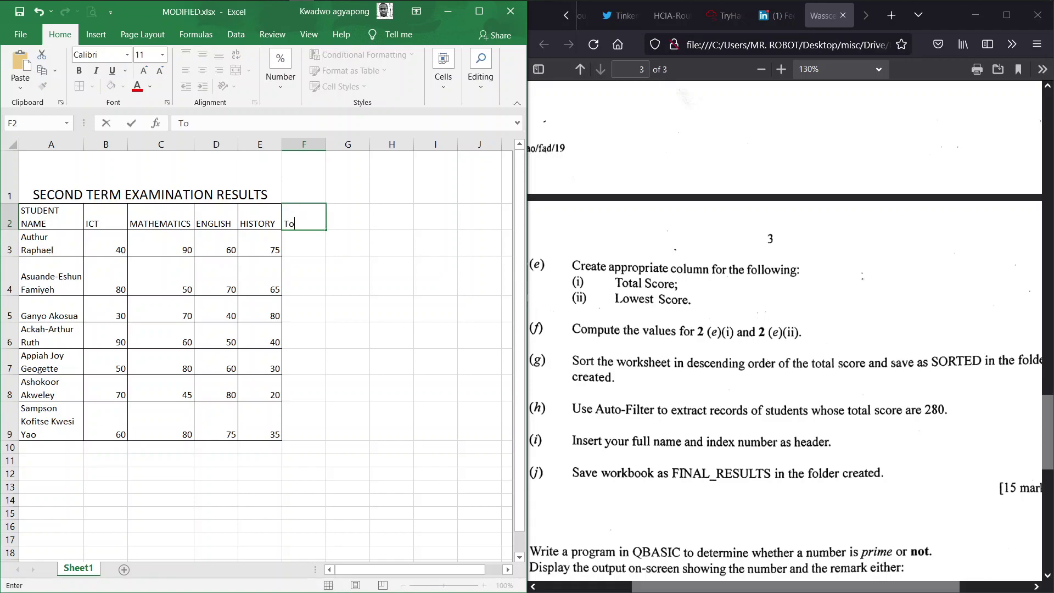
{"action": "type", "text": "tal Score"}
{"action": "key", "text": "Tab"}
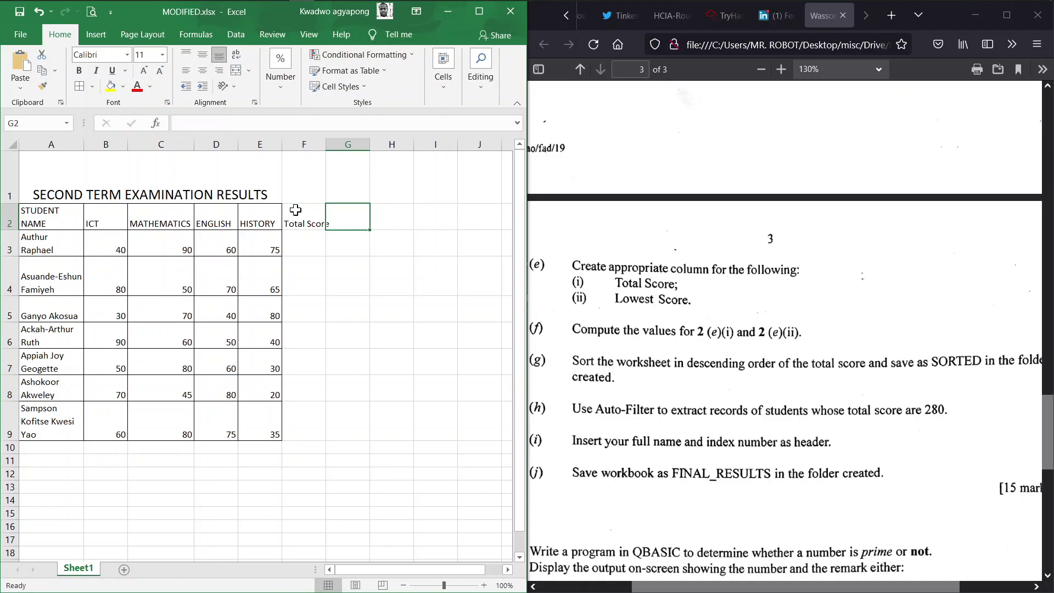
{"action": "type", "text": "Lowest "}
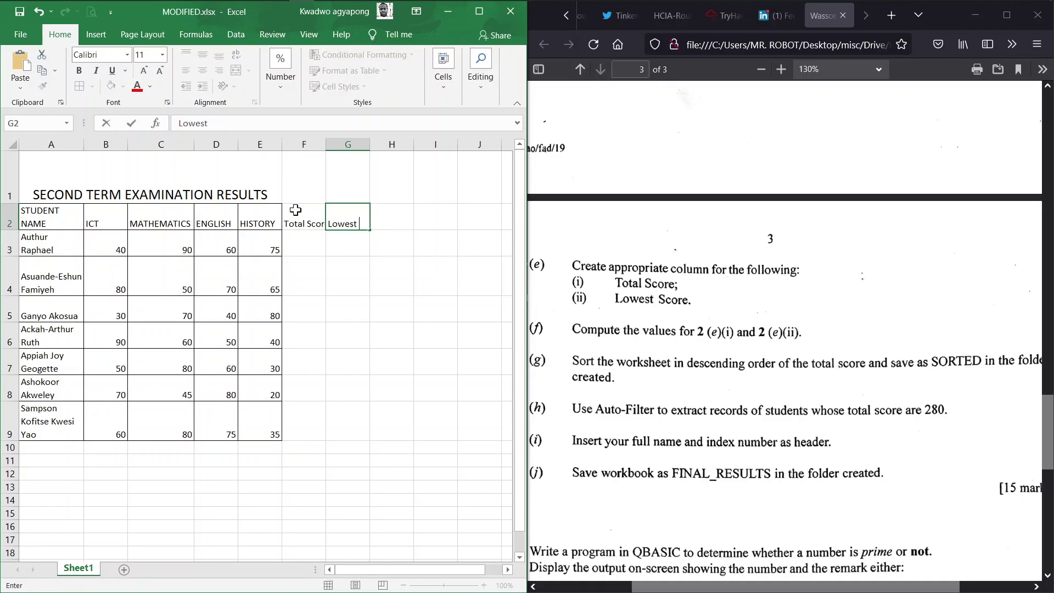
{"action": "type", "text": "Score"}
{"action": "key", "text": "Return"}
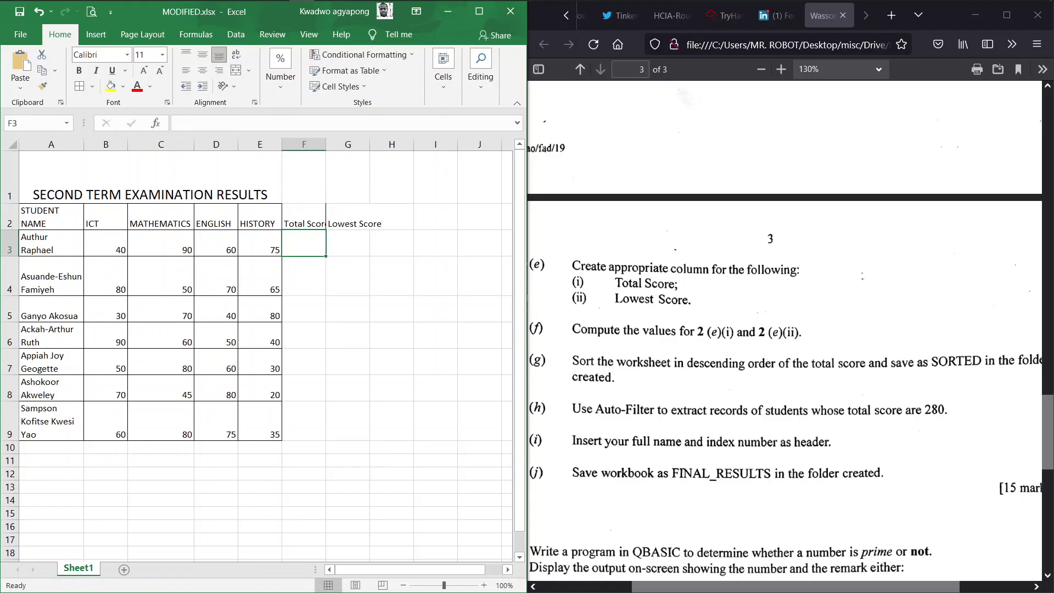
Apply All Borders to A2:G9 and autofit column G to the Lowest Score heading
{"action": "left_click", "coordinate": [301, 218]}
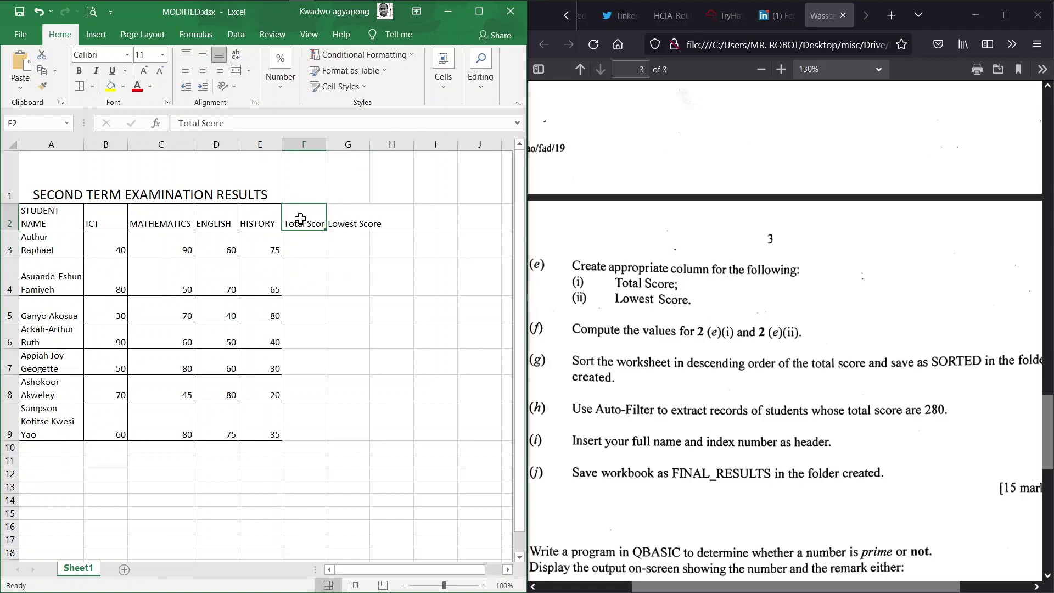
{"action": "key", "text": "shift+Right"}
{"action": "key", "text": "ctrl+q"}
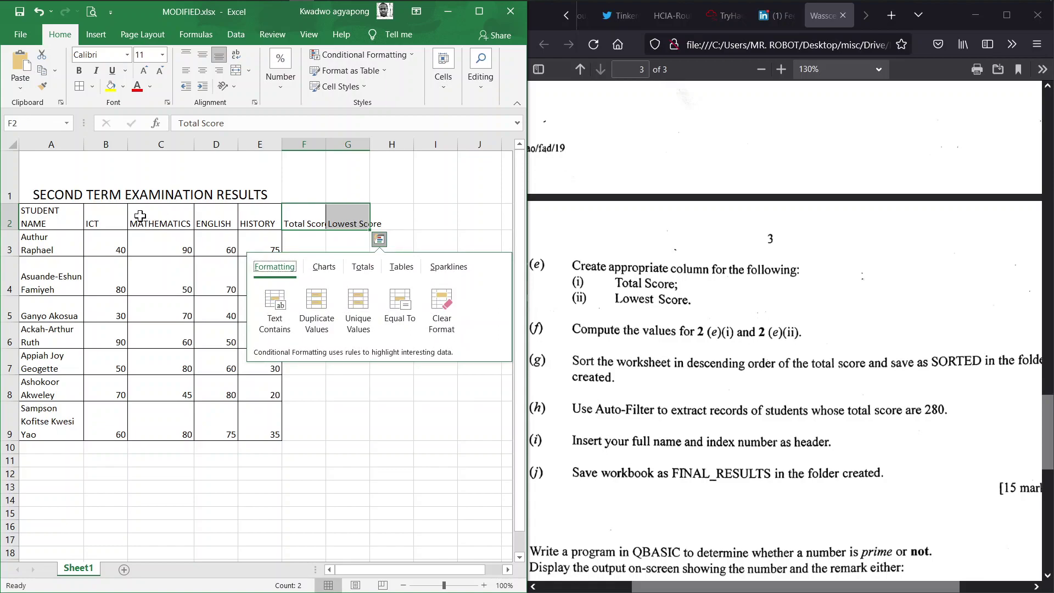
{"action": "key", "text": "Escape"}
{"action": "left_click", "coordinate": [65, 219]}
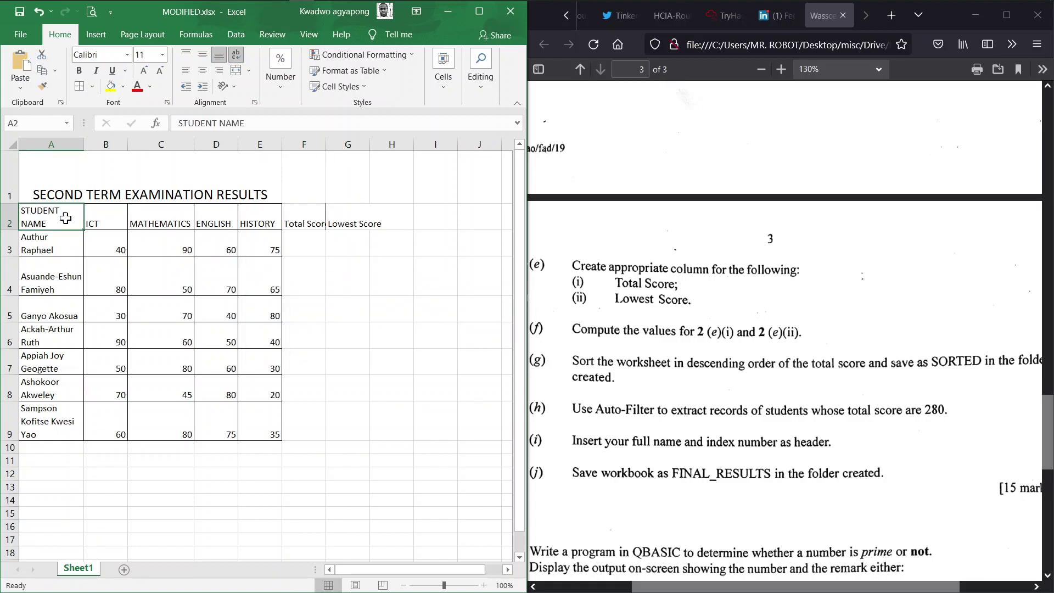
{"action": "key", "text": "shift+Right"}
{"action": "key", "text": "shift+Right"}
{"action": "key", "text": "shift+Right"}
{"action": "key", "text": "shift+Right"}
{"action": "key", "text": "shift+Right"}
{"action": "key", "text": "shift+Right"}
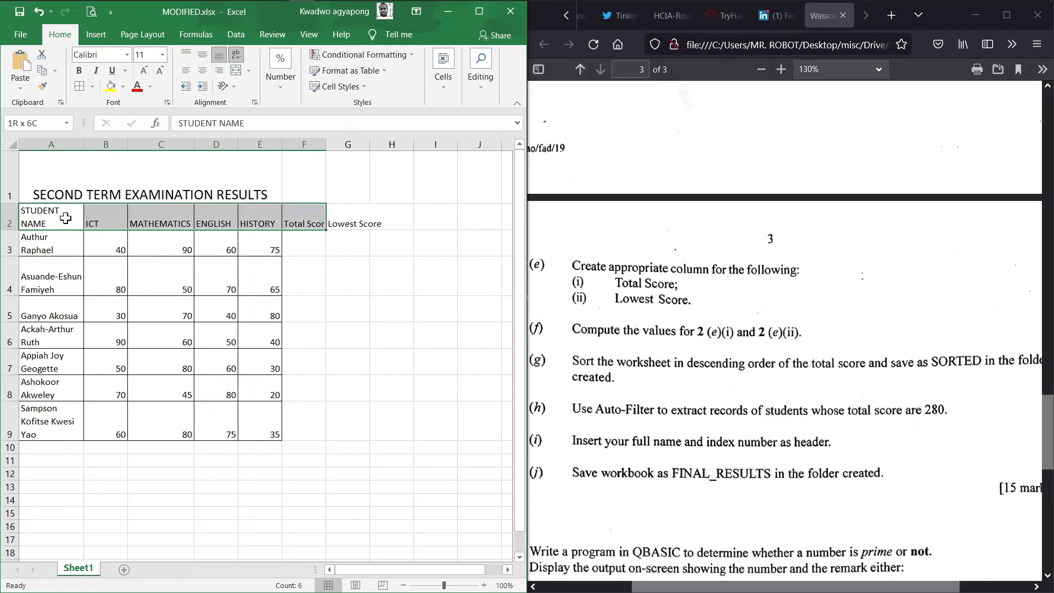
{"action": "key", "text": "ctrl+shift+Down"}
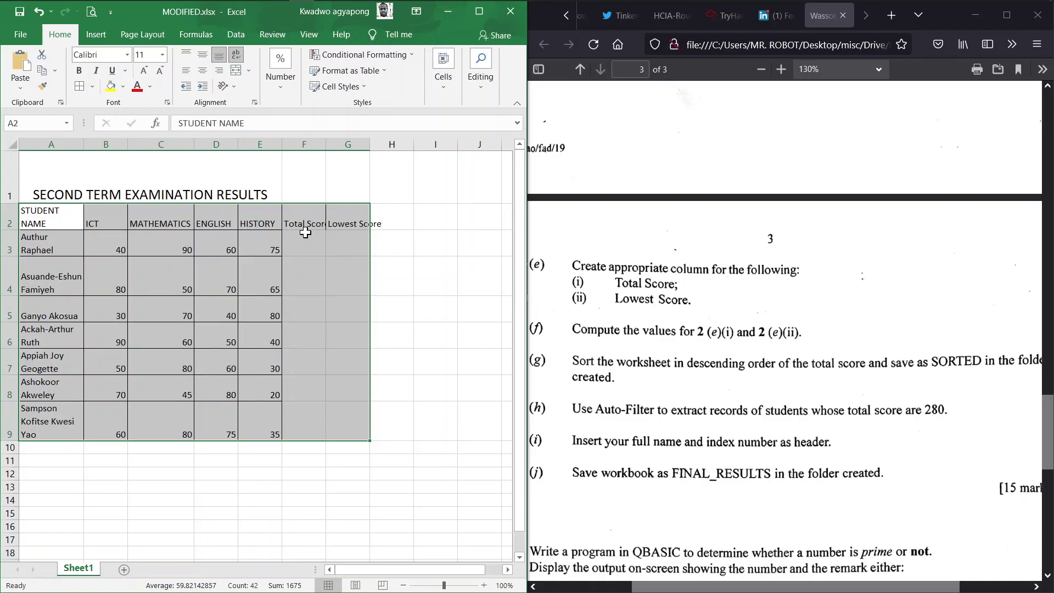
{"action": "left_click", "coordinate": [80, 87]}
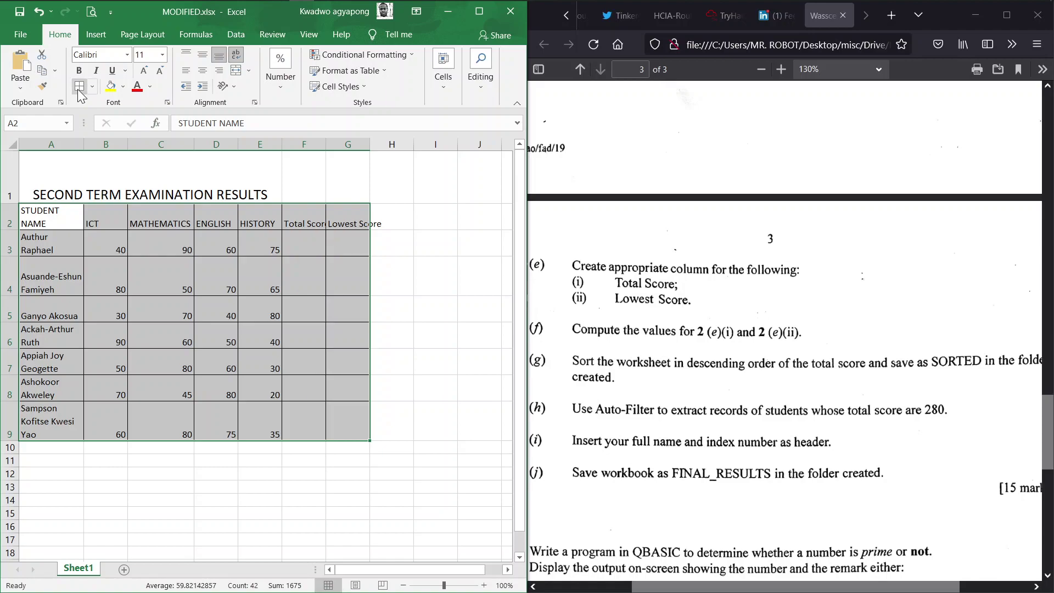
{"action": "double_click", "coordinate": [370, 142]}
Autofit column F to the Total Score heading and check the exam question
{"action": "double_click", "coordinate": [327, 143]}
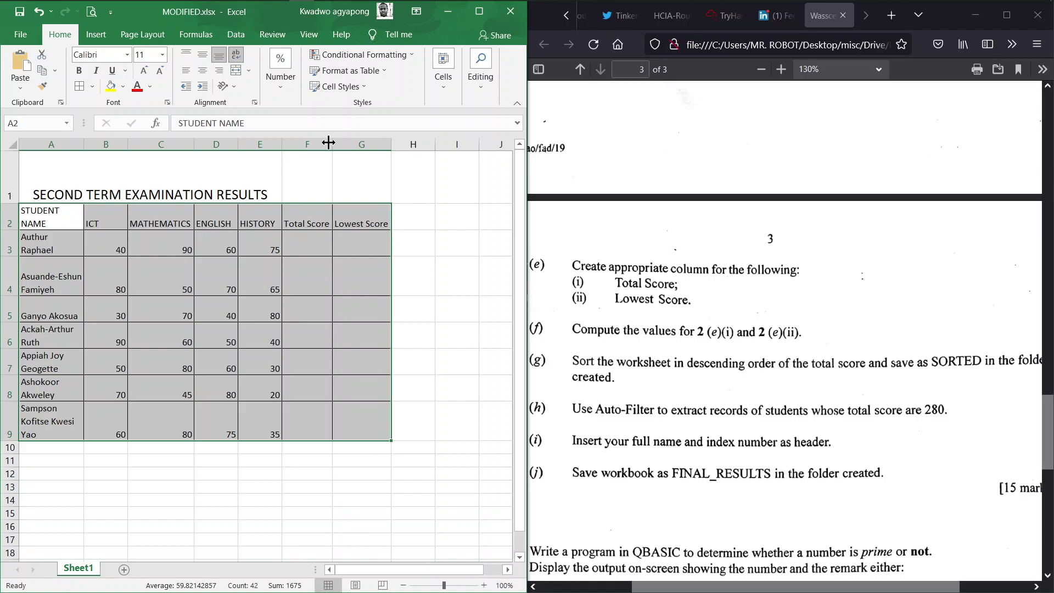
{"action": "left_click", "coordinate": [464, 370]}
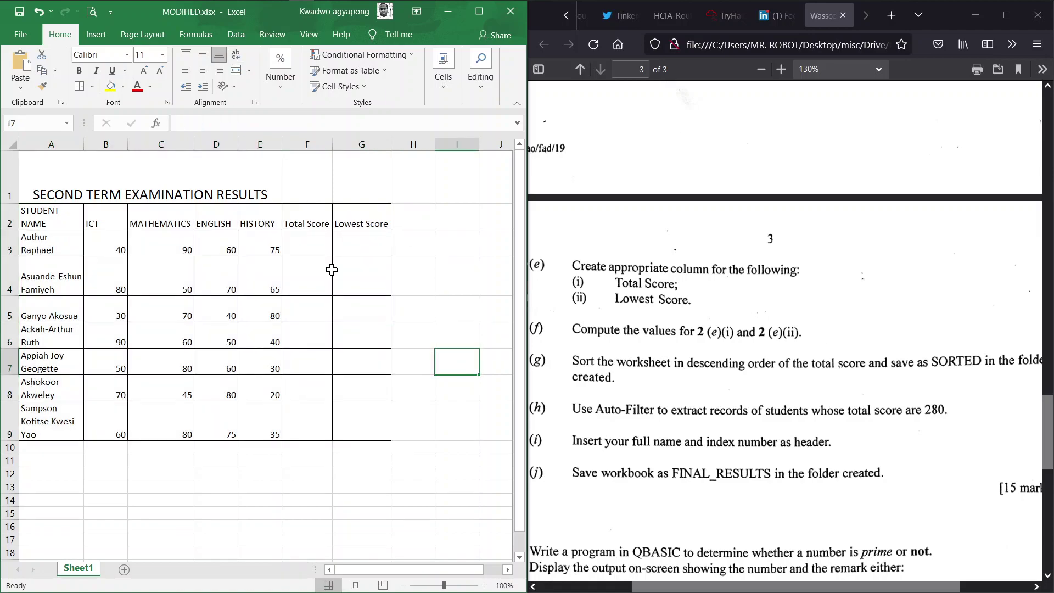
{"action": "left_click", "coordinate": [694, 285]}
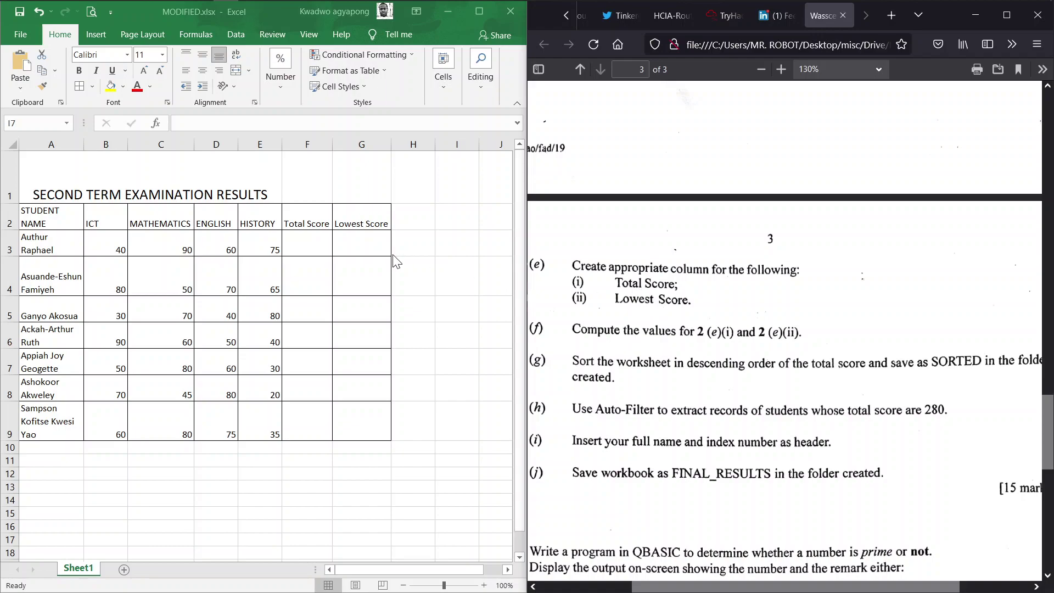
{"action": "key", "text": "alt+Tab"}
Enter =SUM(B3:E3) in F3 and fill it down through F9 for all students
{"action": "left_click", "coordinate": [314, 242]}
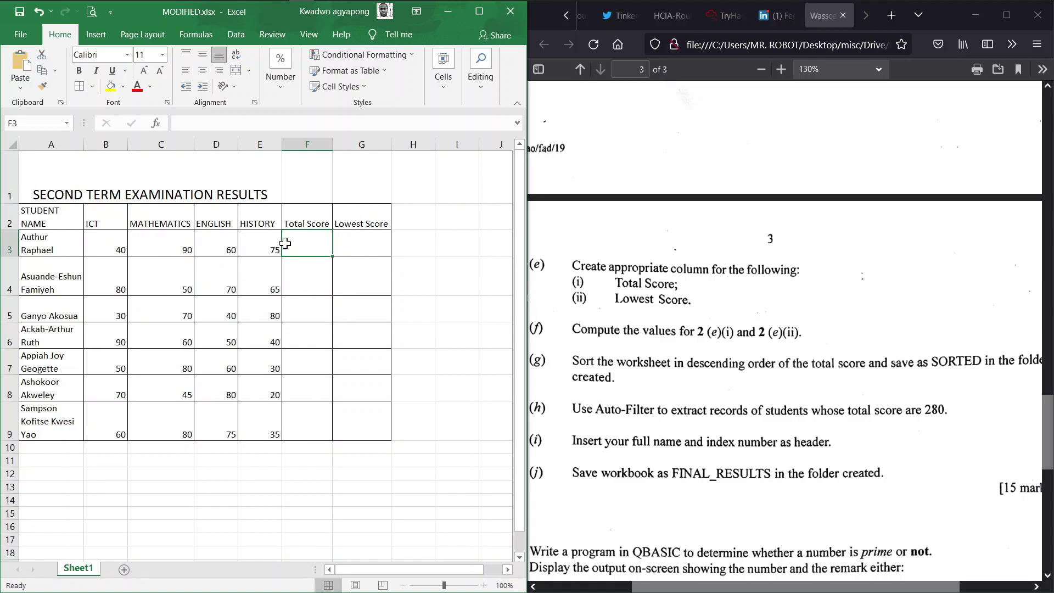
{"action": "type", "text": "="}
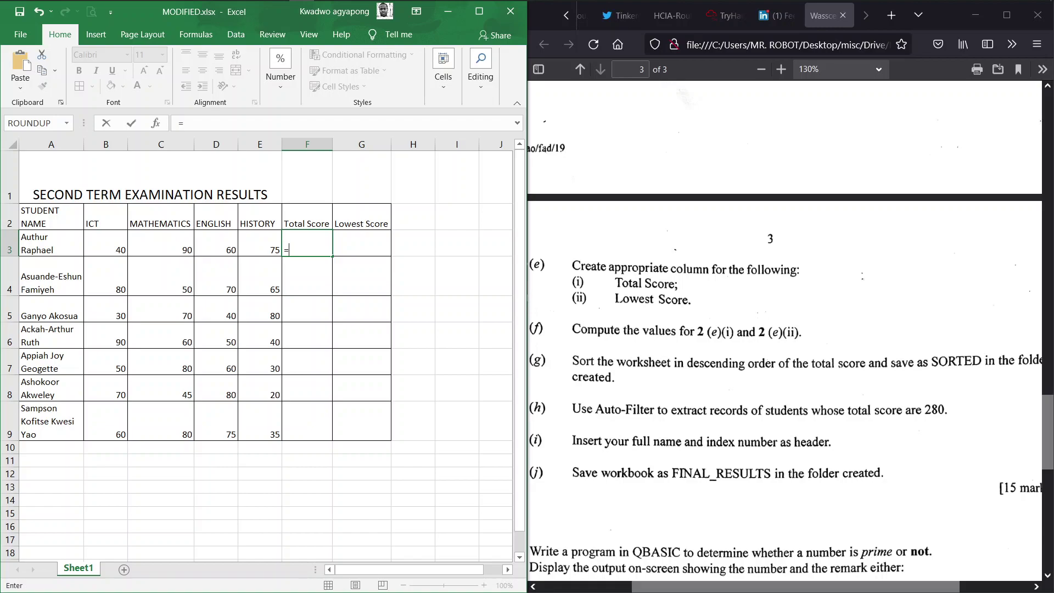
{"action": "type", "text": "su"}
{"action": "key", "text": "Tab"}
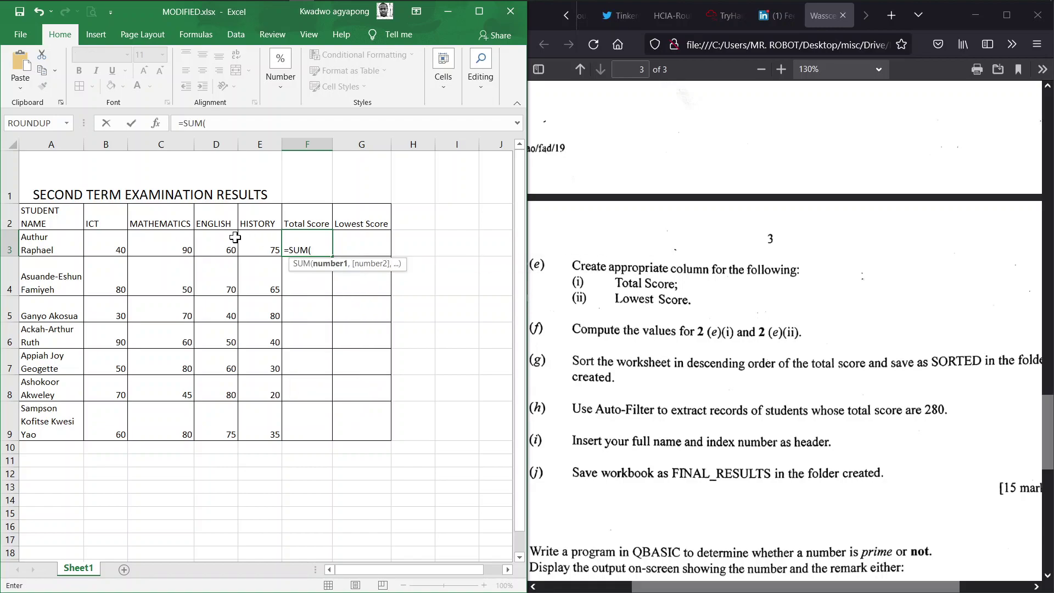
{"action": "left_click", "coordinate": [116, 244]}
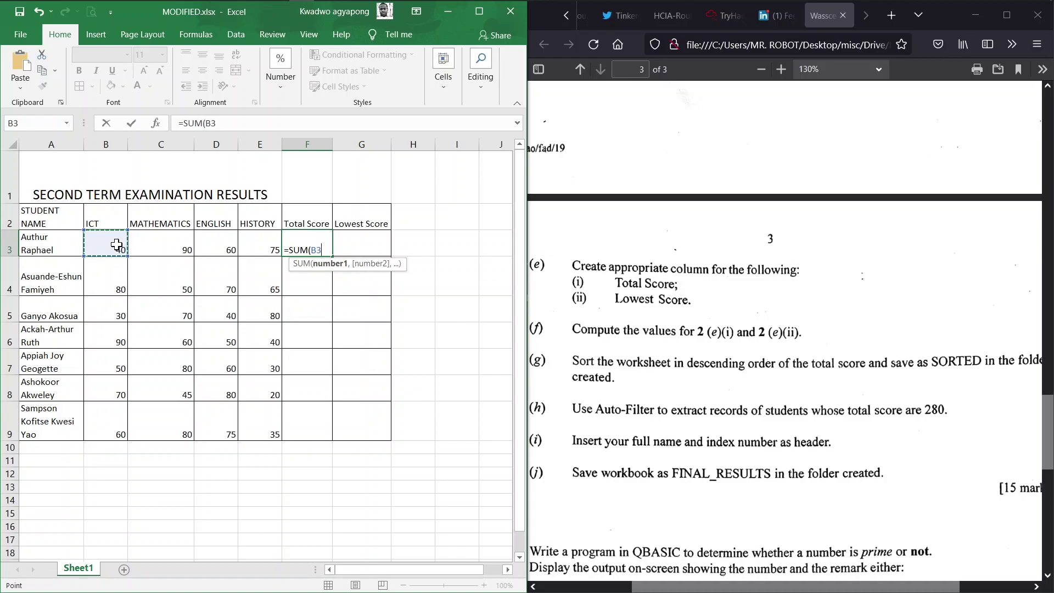
{"action": "key", "text": "shift+Right"}
{"action": "key", "text": "shift+Right"}
{"action": "key", "text": "shift+Right"}
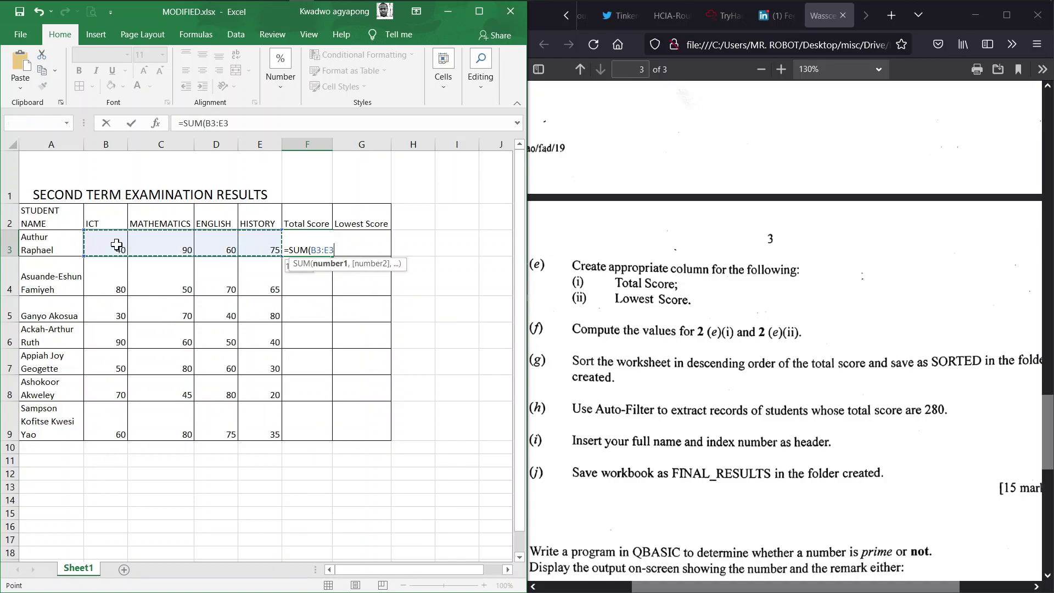
{"action": "type", "text": ")"}
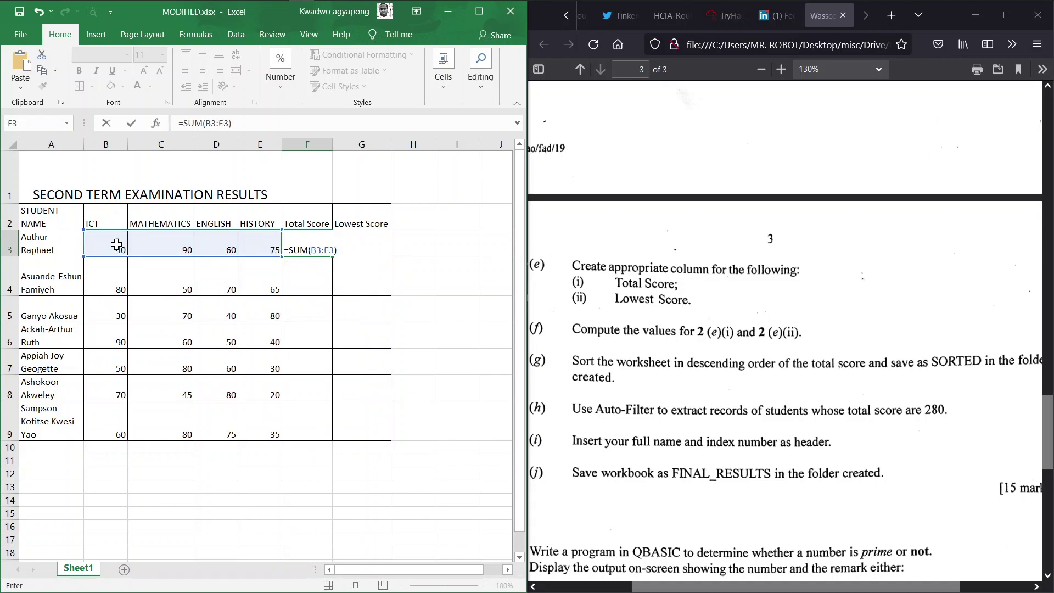
{"action": "key", "text": "Return"}
{"action": "left_click", "coordinate": [317, 250]}
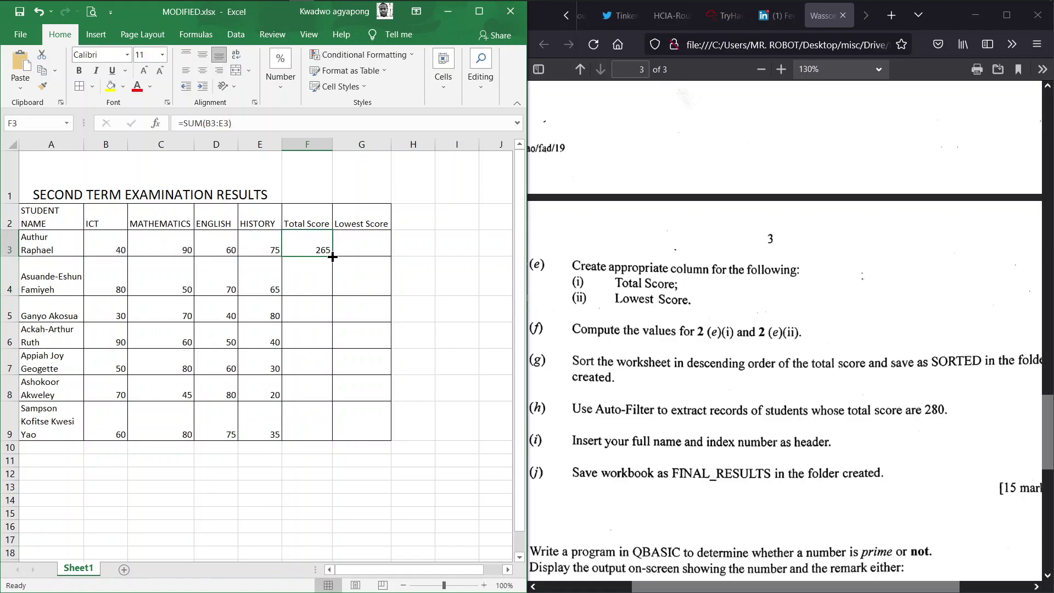
{"action": "double_click", "coordinate": [332, 256]}
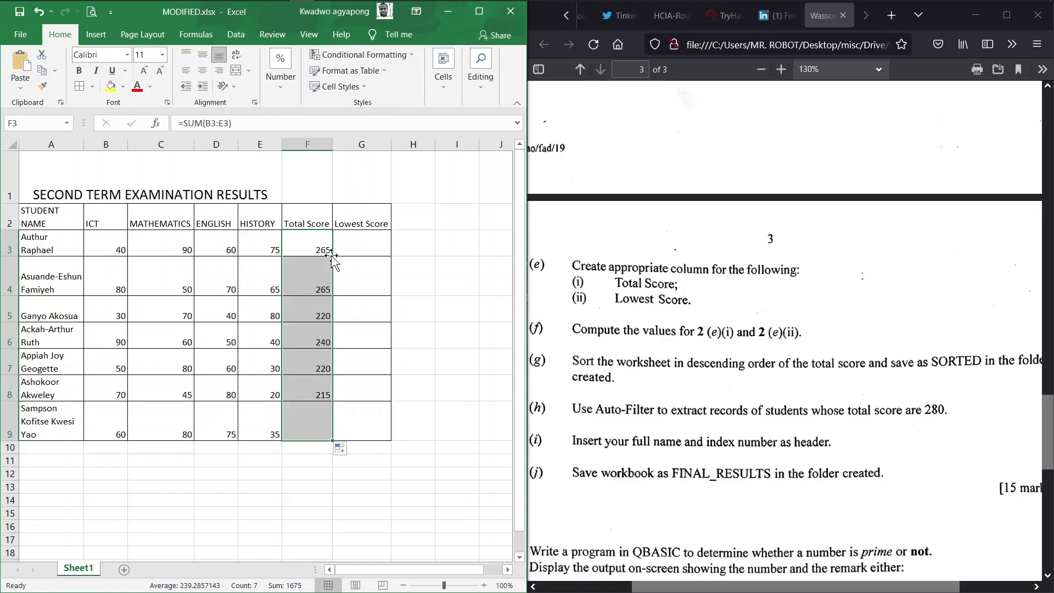
Enter =MIN(B3:E3) in G3 and fill it down to G9, giving lowest scores 40 to 35
{"action": "left_click", "coordinate": [363, 243]}
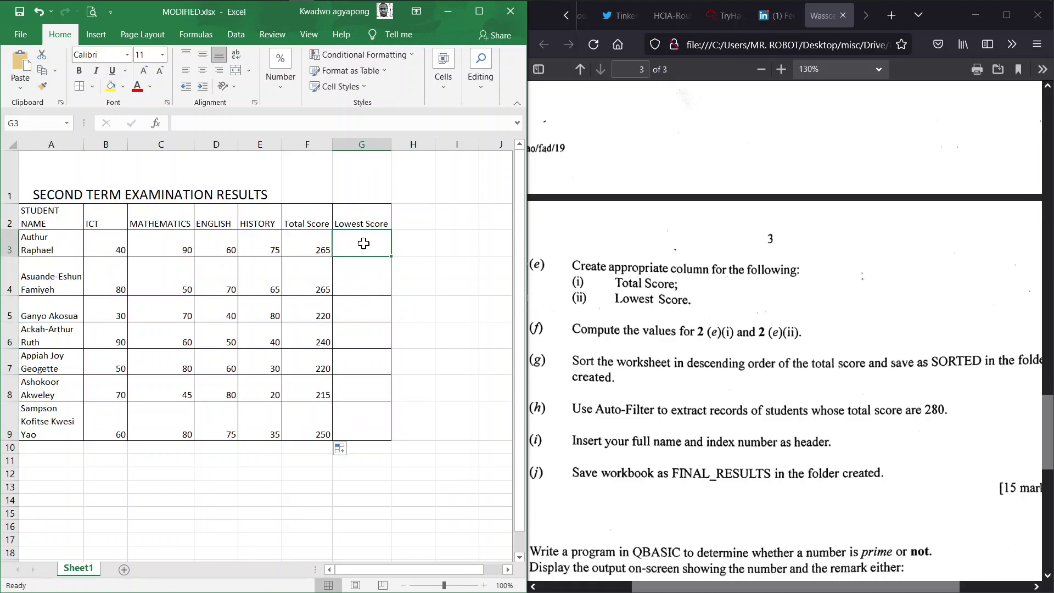
{"action": "type", "text": "="}
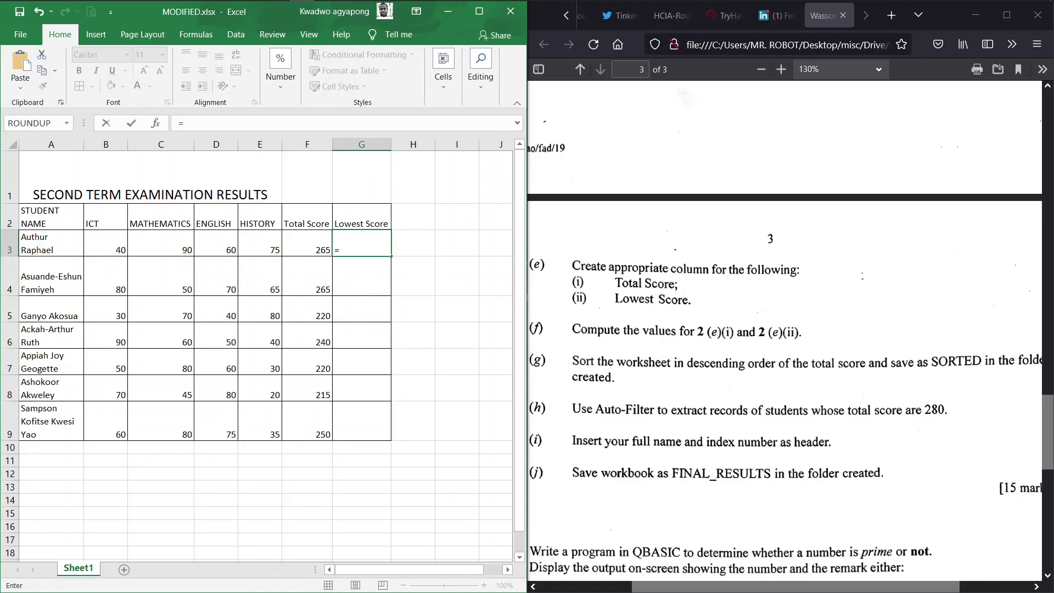
{"action": "type", "text": "MI"}
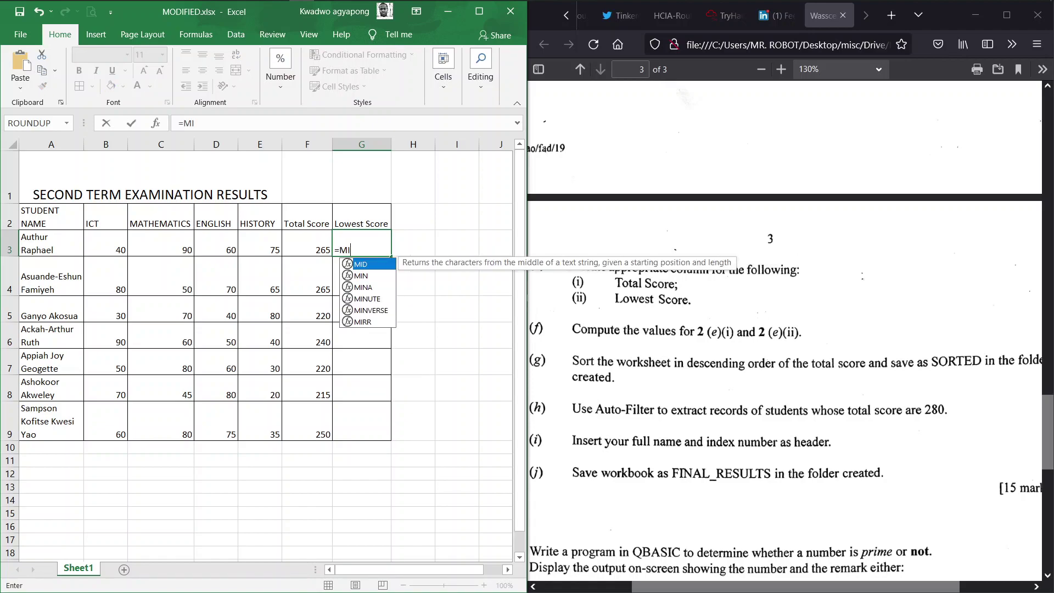
{"action": "type", "text": "N("}
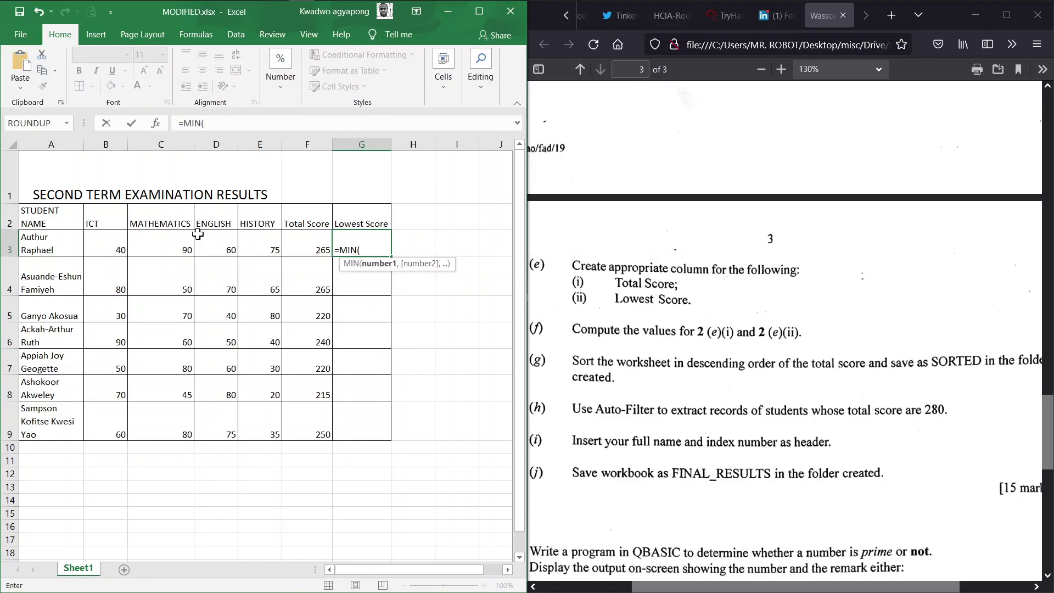
{"action": "left_click", "coordinate": [102, 240]}
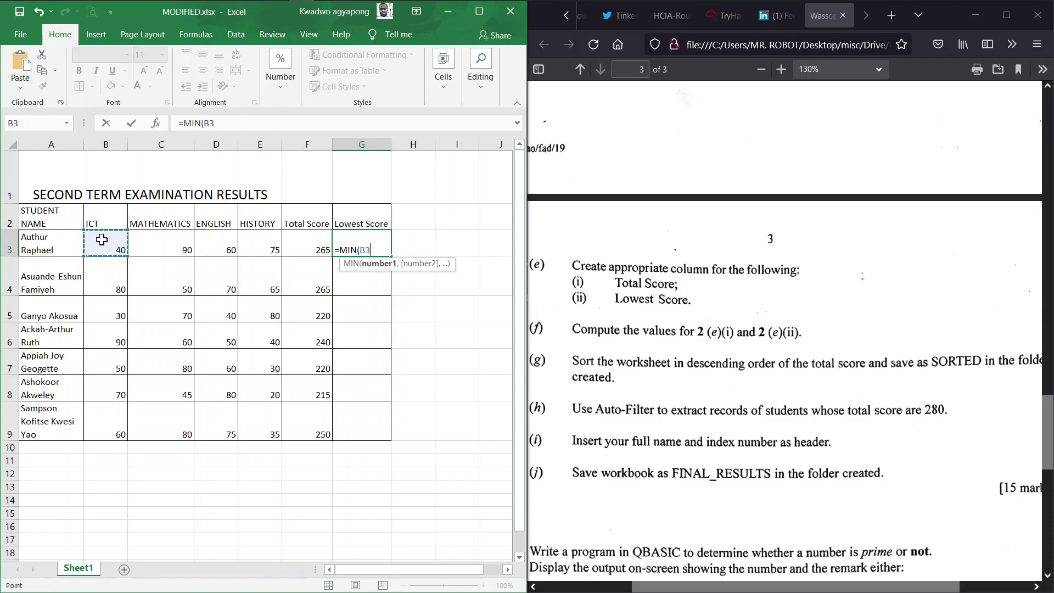
{"action": "key", "text": "shift+Right"}
{"action": "key", "text": "shift+Right"}
{"action": "key", "text": "shift+Right"}
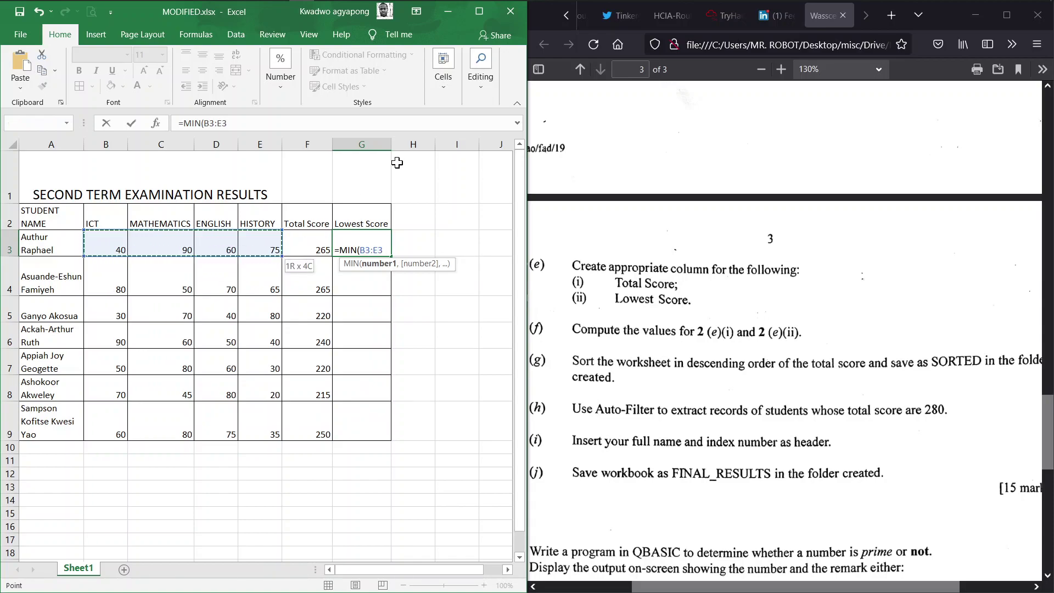
{"action": "type", "text": ")"}
{"action": "key", "text": "Return"}
{"action": "left_click", "coordinate": [384, 246]}
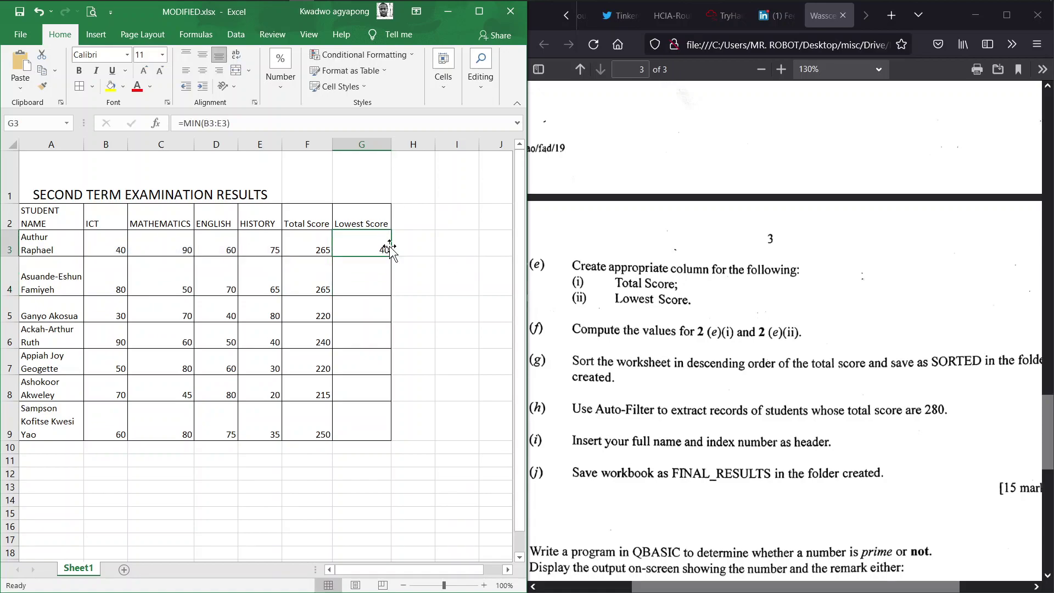
{"action": "double_click", "coordinate": [391, 255]}
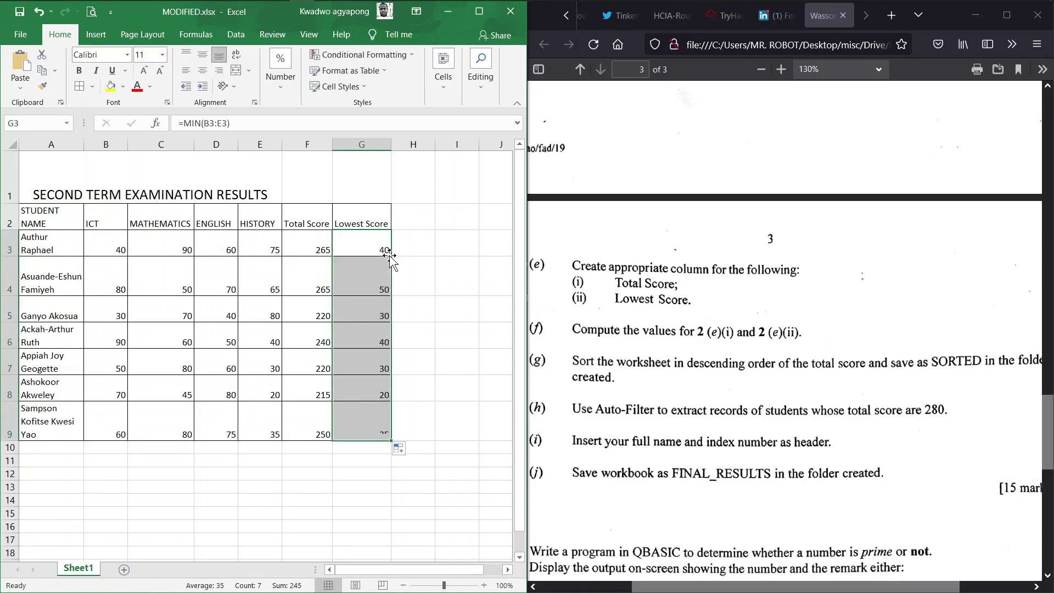
{"action": "left_click", "coordinate": [740, 336]}
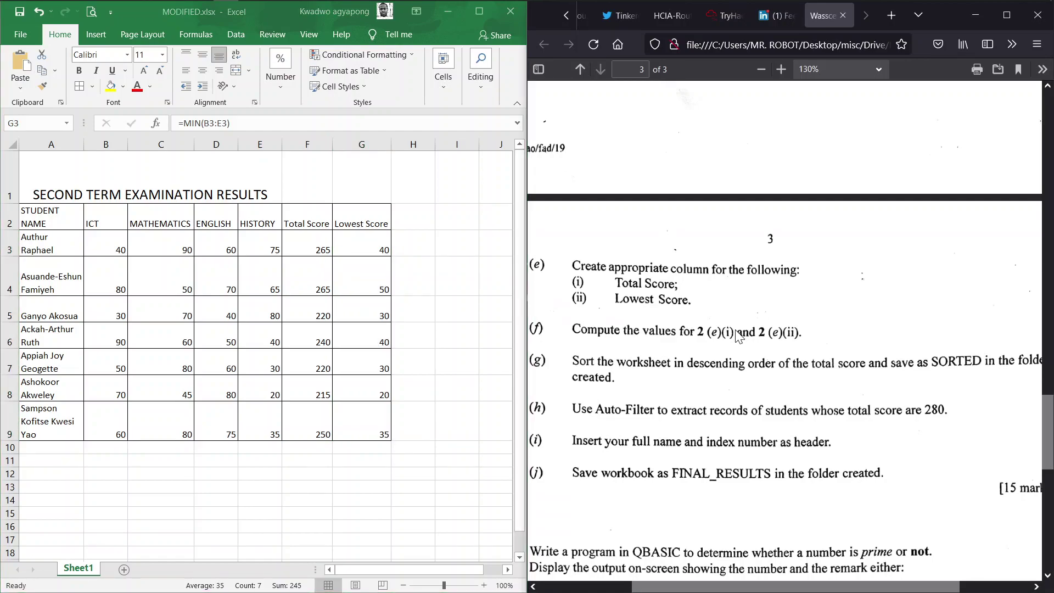
Scroll through the exam paper PDF to review tasks (g)–(j)
{"action": "scroll", "coordinate": [740, 336], "scroll_direction": "down", "scroll_amount": 2}
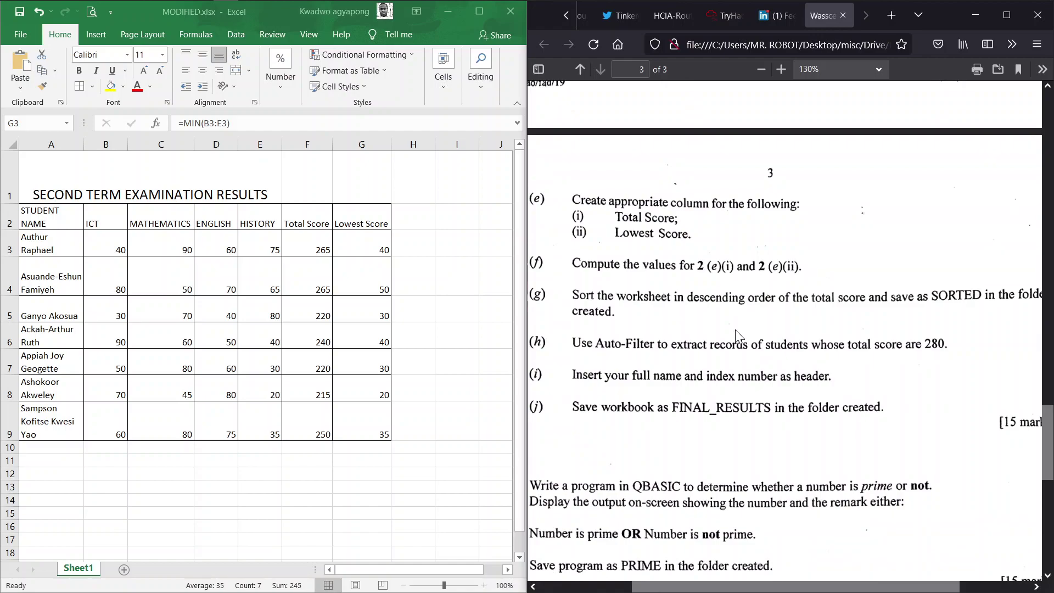
{"action": "scroll", "coordinate": [736, 330], "scroll_direction": "right", "scroll_amount": 3}
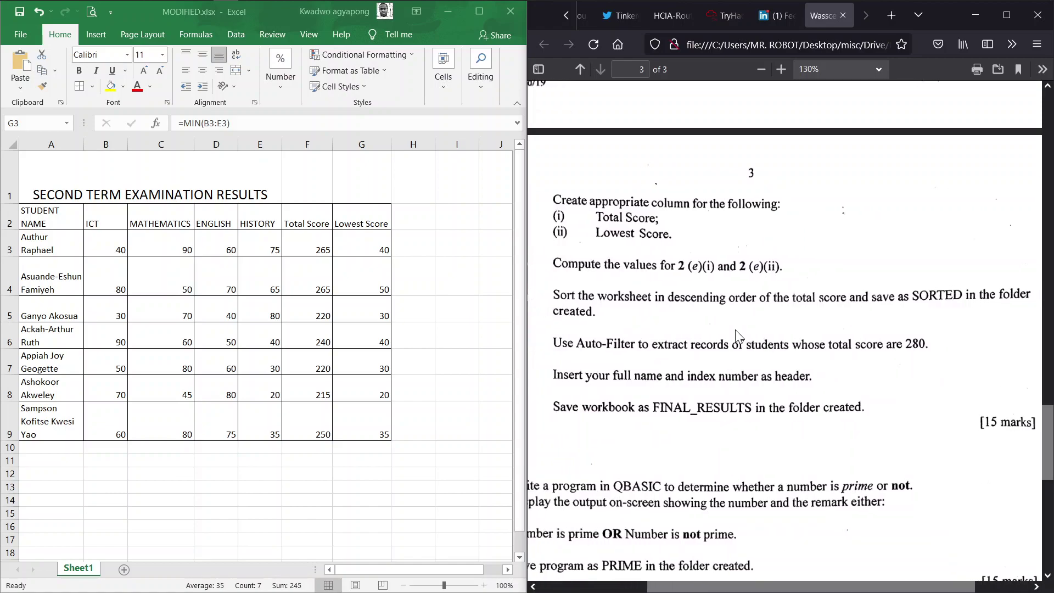
{"action": "scroll", "coordinate": [736, 334], "scroll_direction": "left", "scroll_amount": 3}
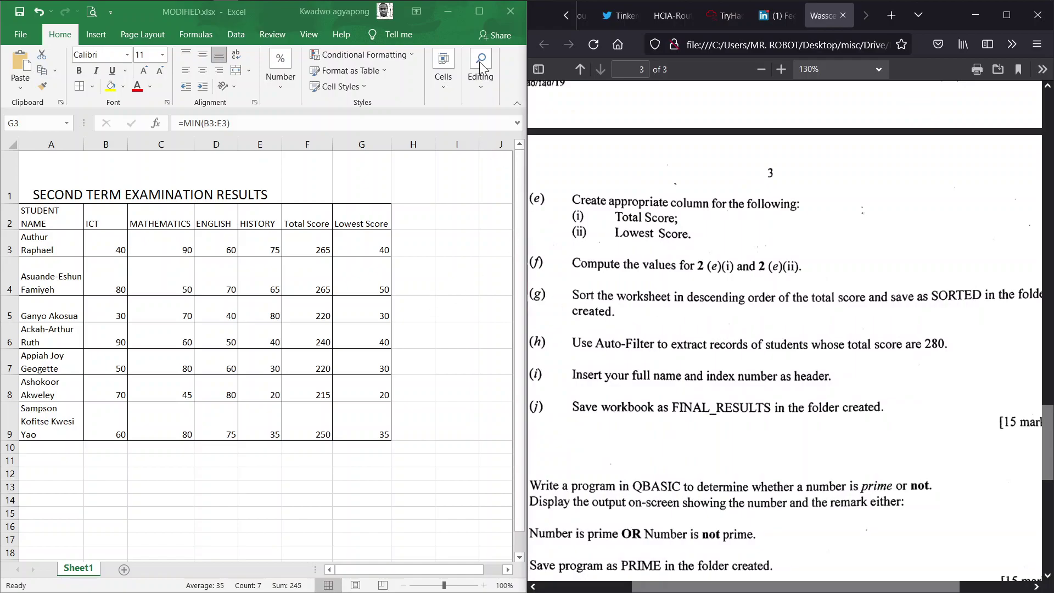
Maximise the Excel window and select the Total Score column from F2 to F9
{"action": "left_click", "coordinate": [480, 16]}
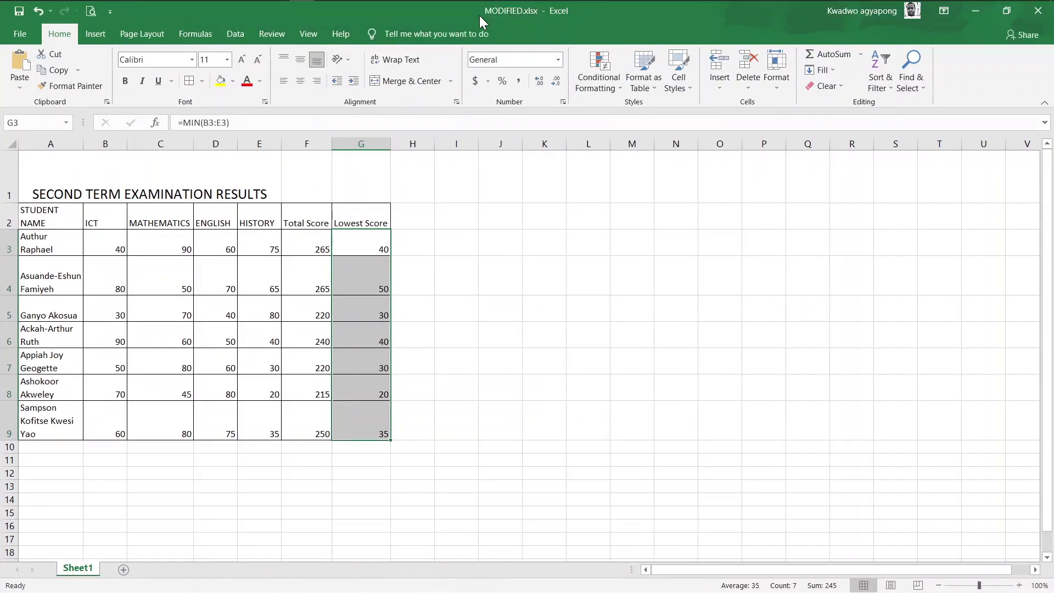
{"action": "left_click", "coordinate": [317, 211]}
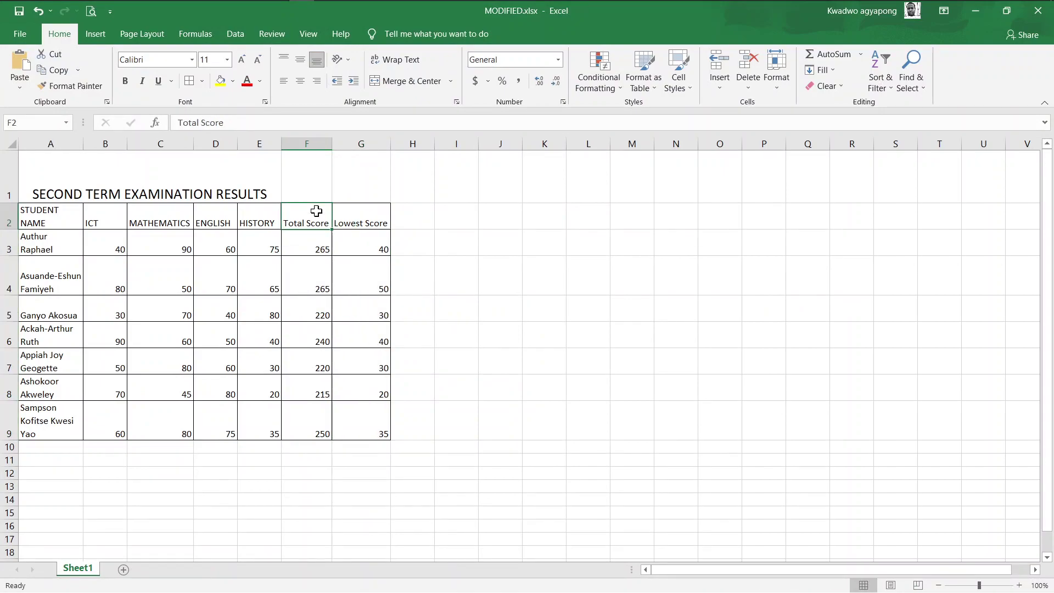
{"action": "key", "text": "ctrl+shift+Down"}
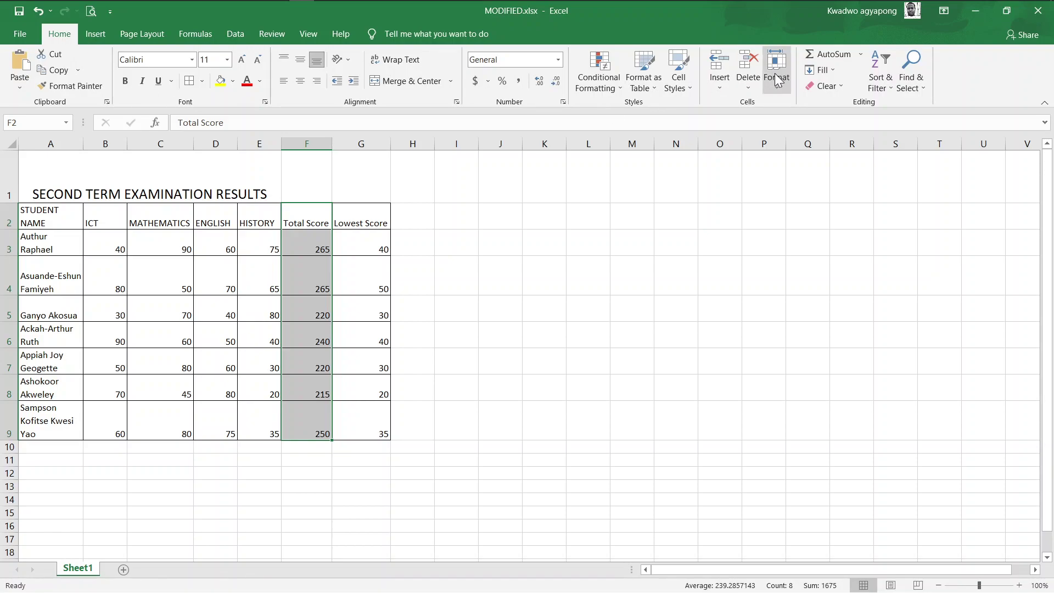
Choose Sort Largest to Smallest for Total Score, bringing up the Sort Warning
{"action": "left_click", "coordinate": [891, 88]}
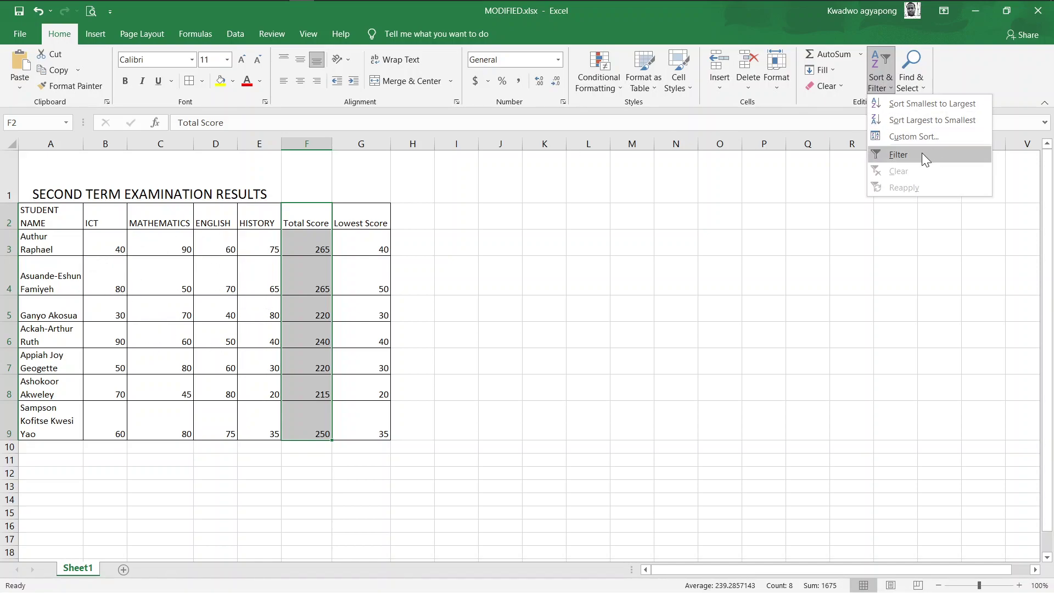
{"action": "left_click", "coordinate": [898, 119]}
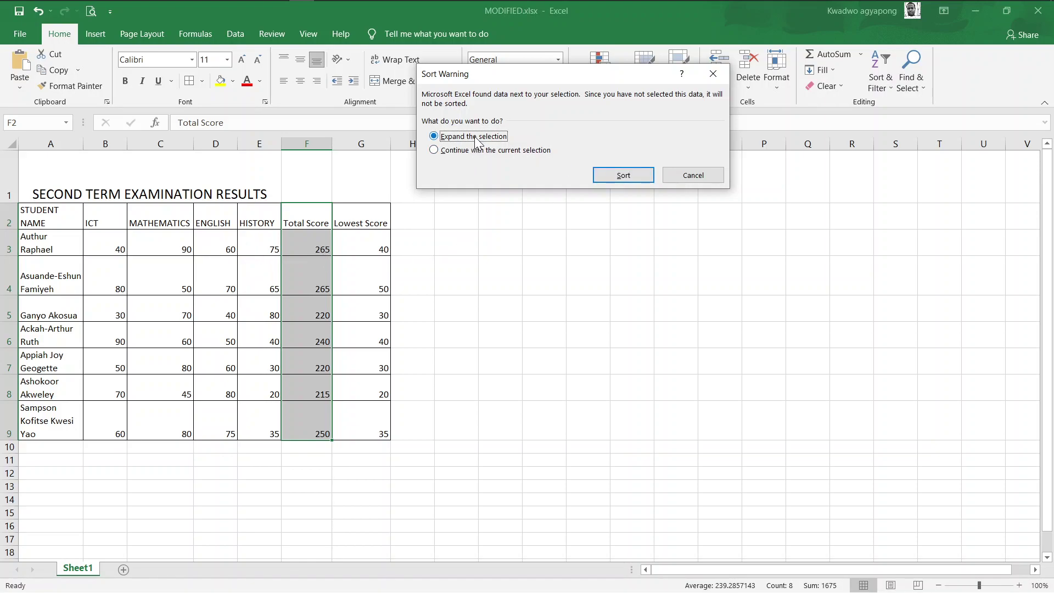
Sort whole student rows by Total Score from 265 down to 215, checking with undo and redo
{"action": "left_click", "coordinate": [620, 176]}
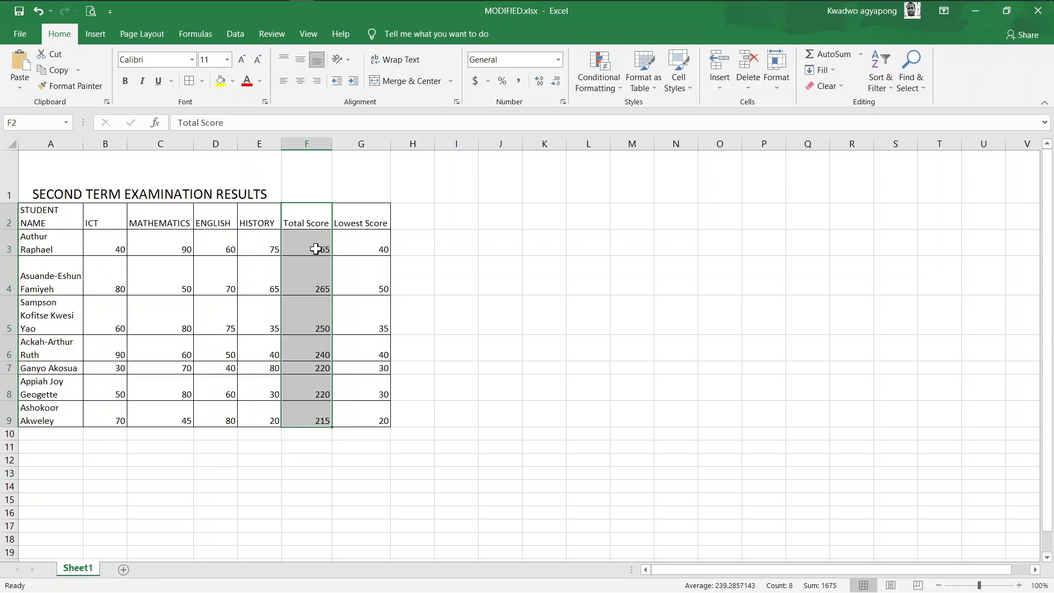
{"action": "left_click", "coordinate": [36, 11]}
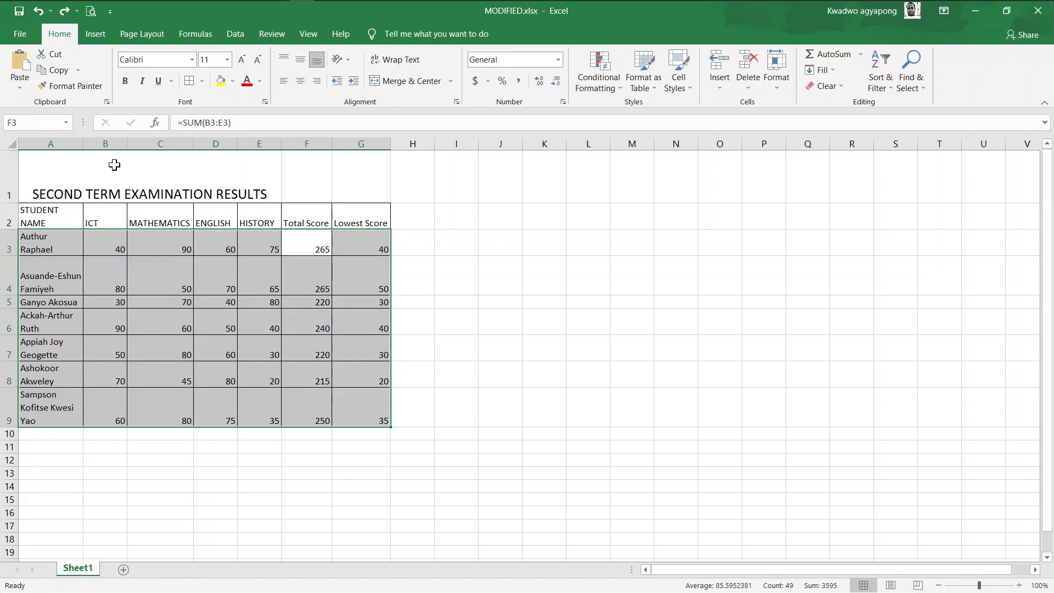
{"action": "left_click", "coordinate": [62, 16]}
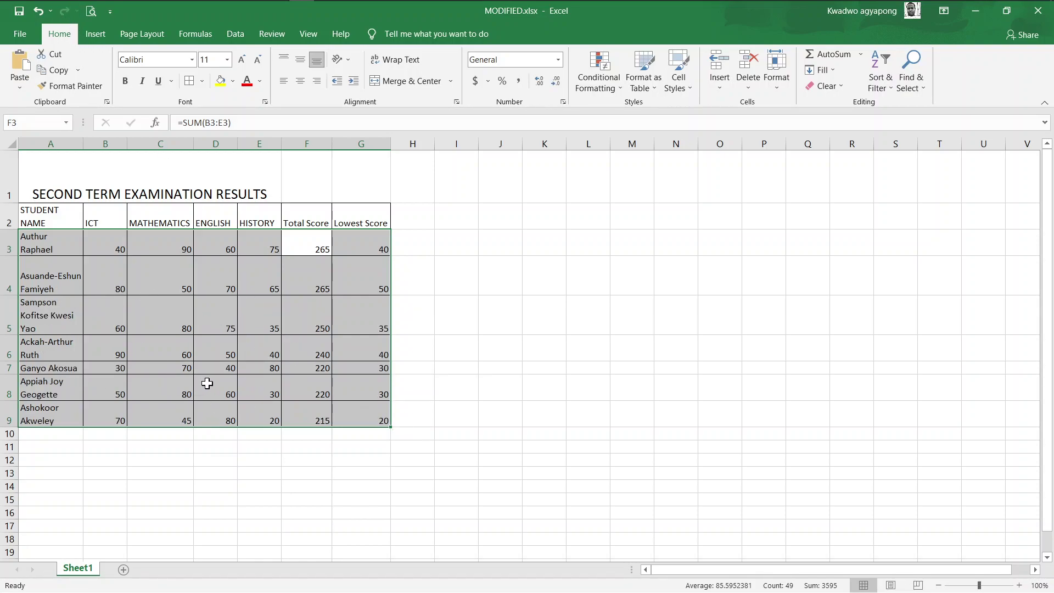
{"action": "left_click", "coordinate": [311, 418]}
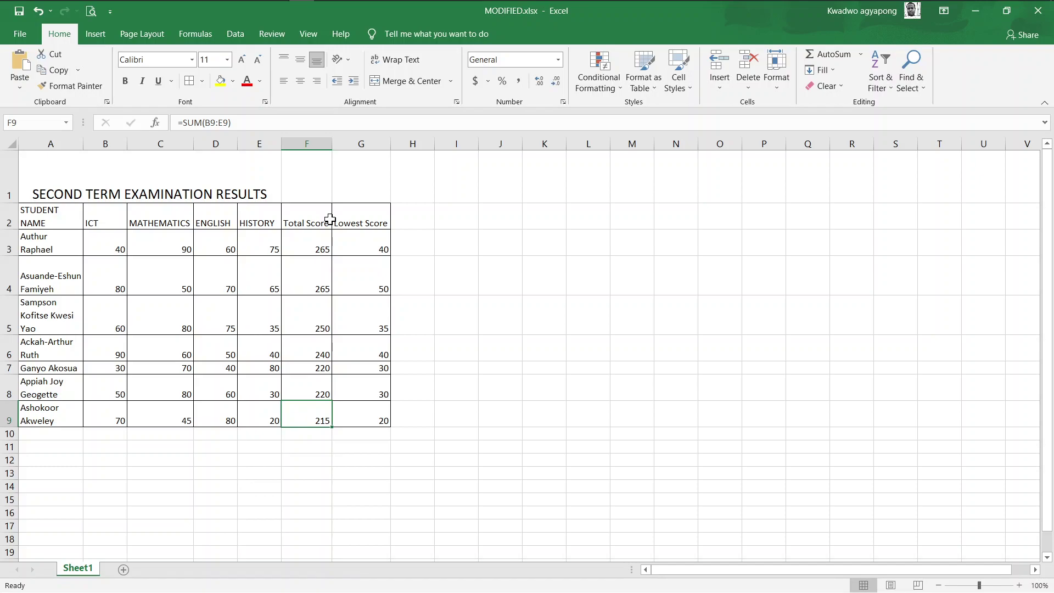
Snap the Excel window to the left half via Task View, beside the Firefox exam paper
{"action": "key", "text": "super+Tab"}
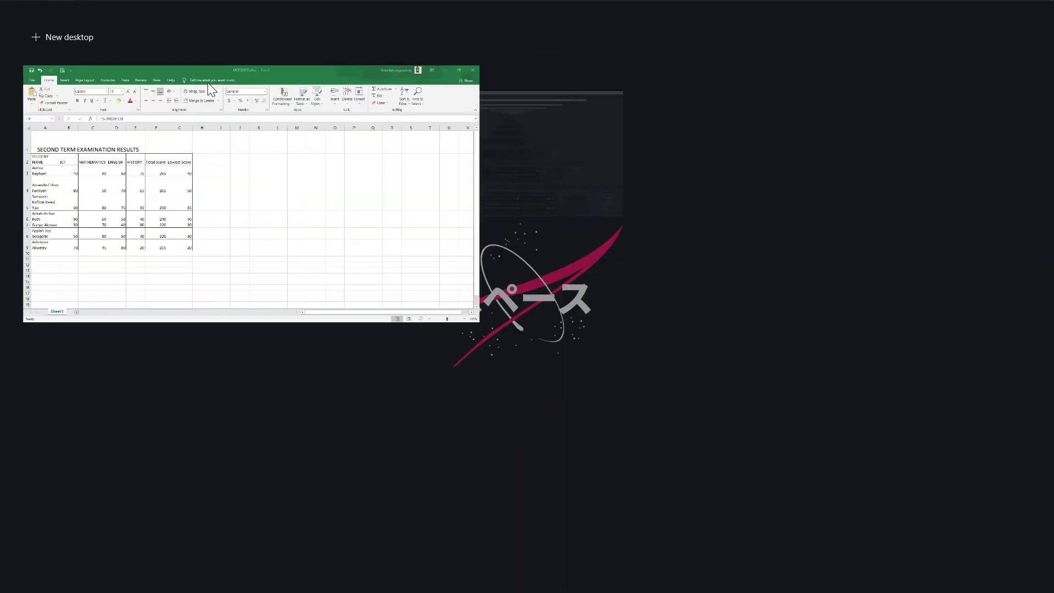
{"action": "right_click", "coordinate": [127, 163]}
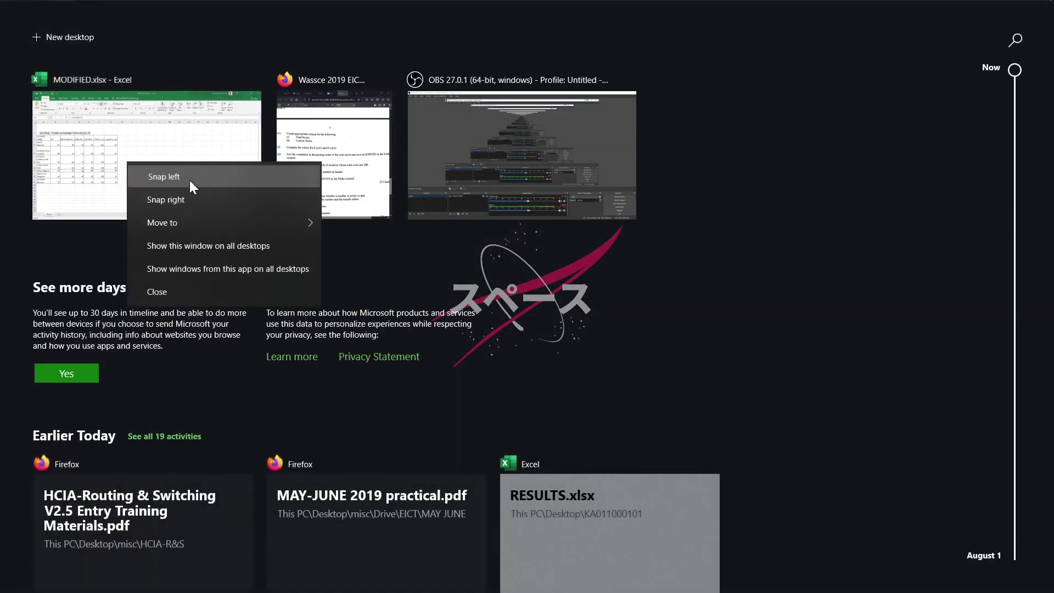
{"action": "left_click", "coordinate": [189, 180]}
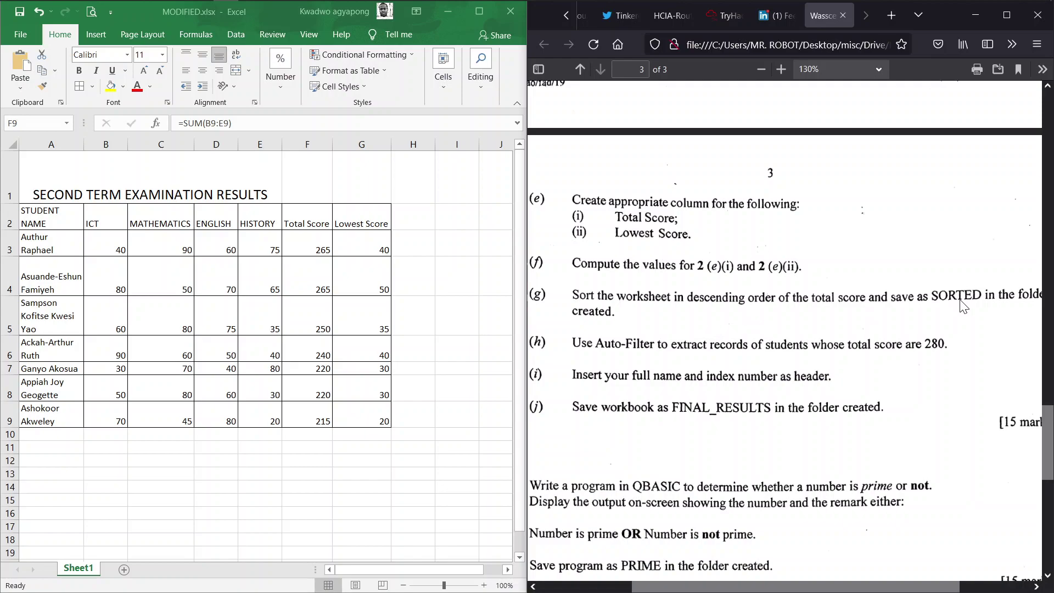
Save a copy of the sorted workbook as SORTED.xlsx in the index-number exam folder
{"action": "left_click", "coordinate": [32, 41]}
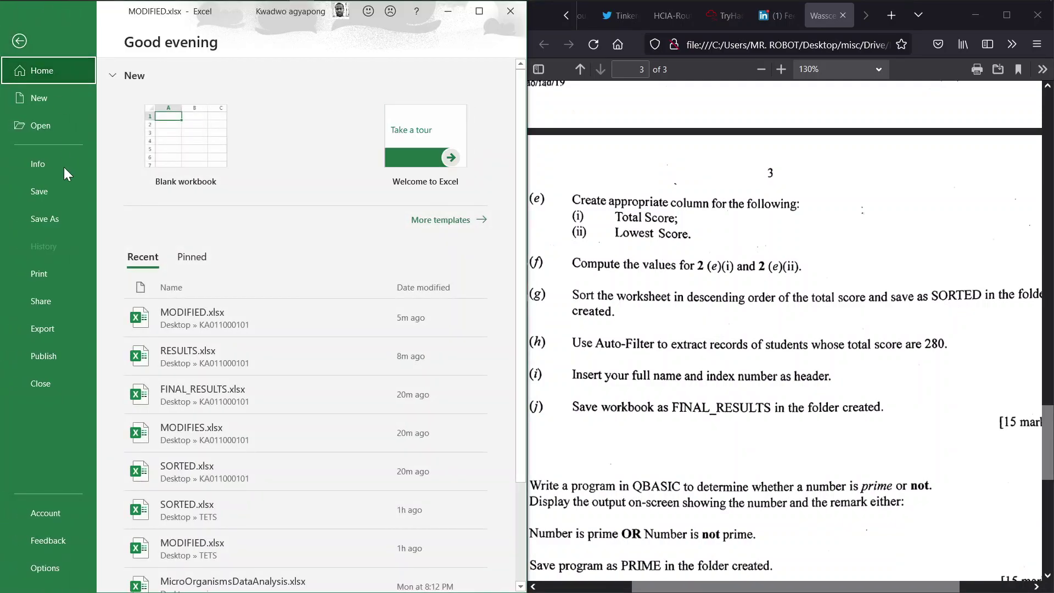
{"action": "left_click", "coordinate": [52, 217]}
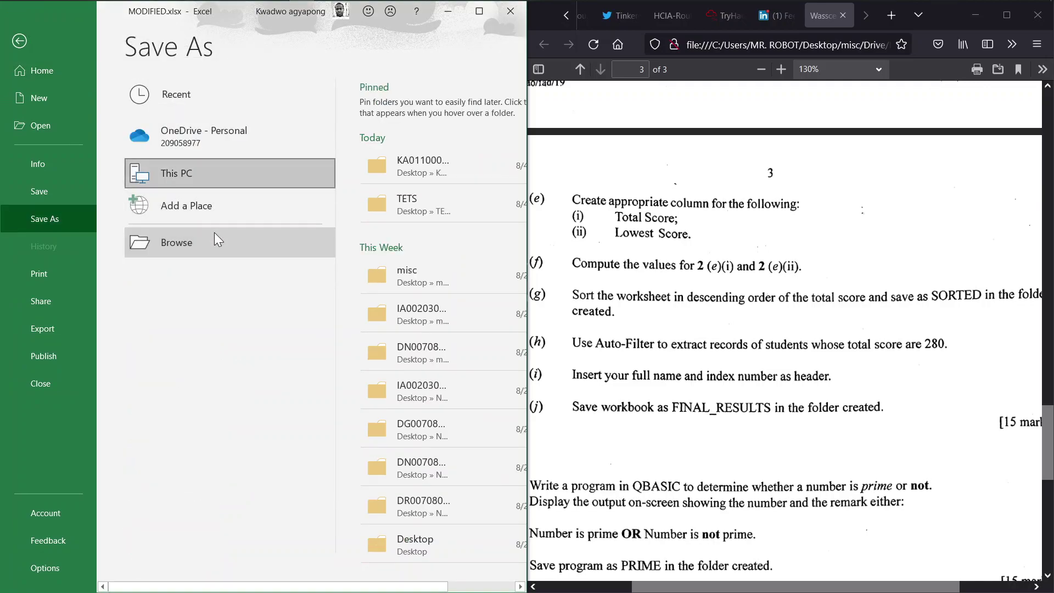
{"action": "left_click", "coordinate": [215, 234]}
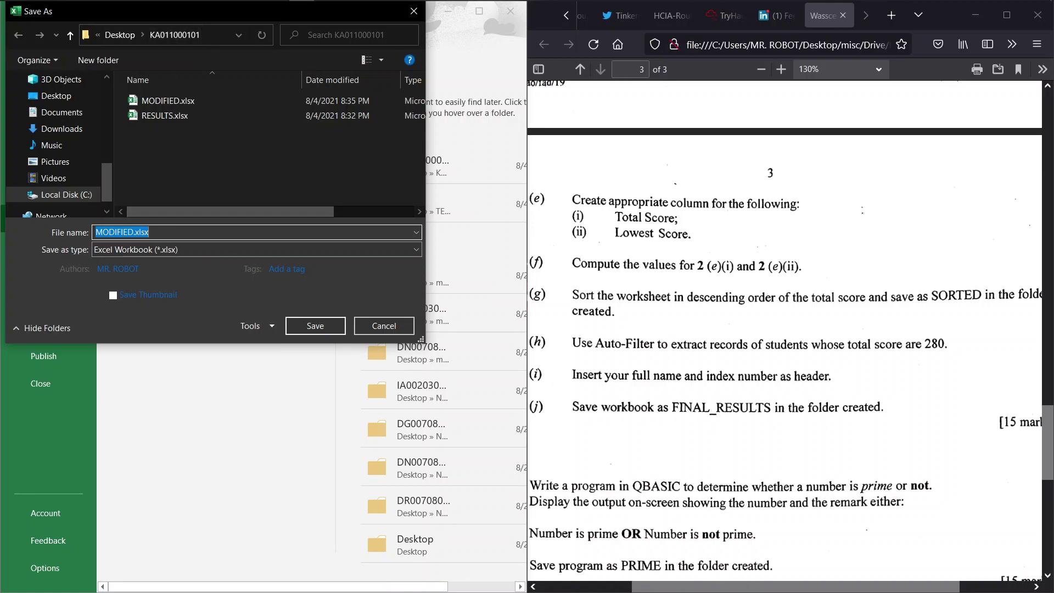
{"action": "type", "text": "SORTED"}
{"action": "left_click", "coordinate": [305, 329]}
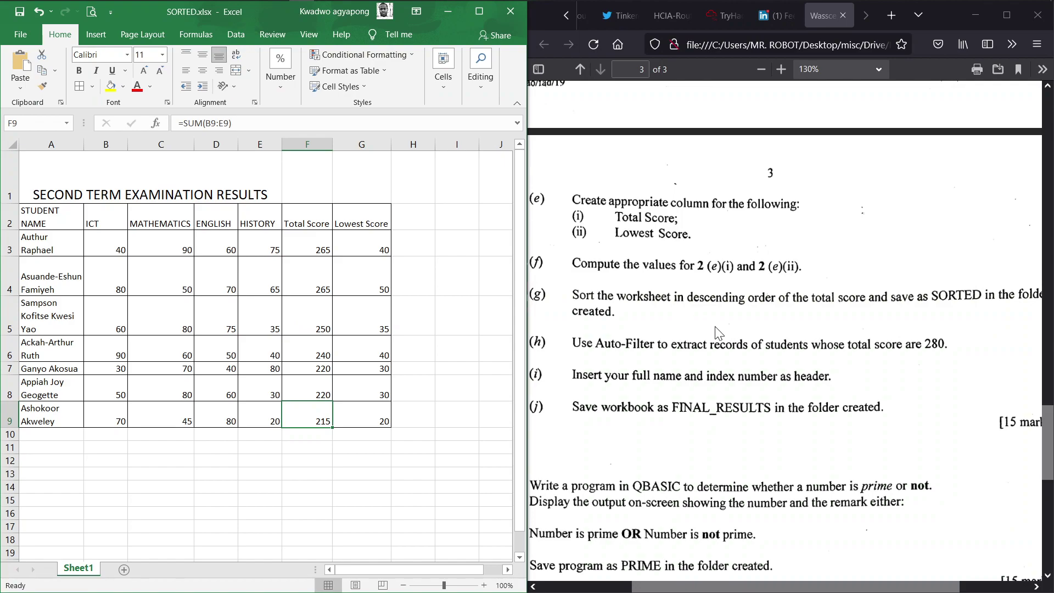
Check the exam paper, then maximise SORTED.xlsx and select cells F3 and F2
{"action": "left_click", "coordinate": [719, 333]}
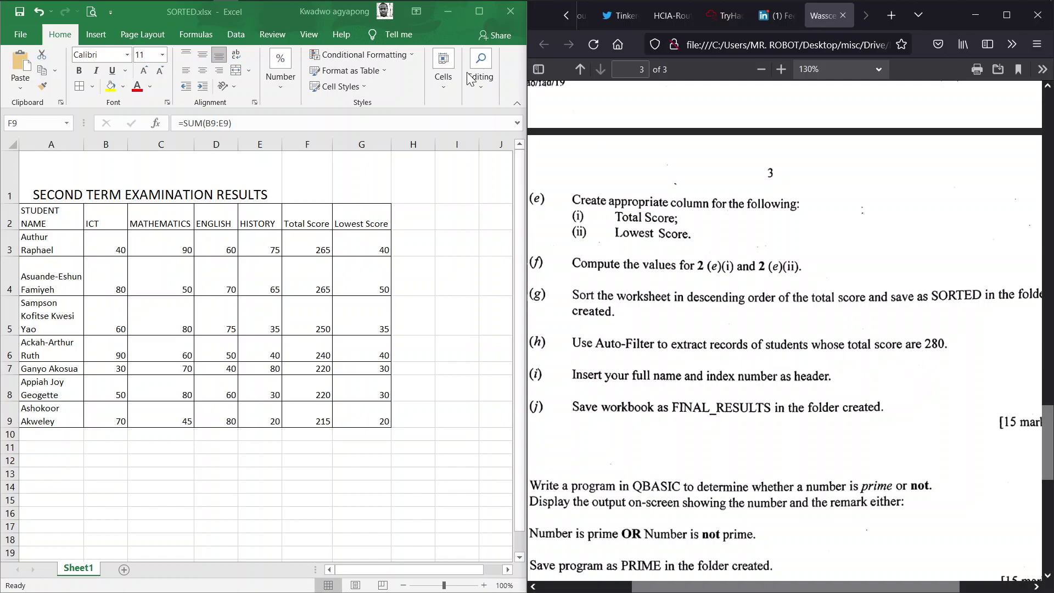
{"action": "left_click", "coordinate": [476, 13]}
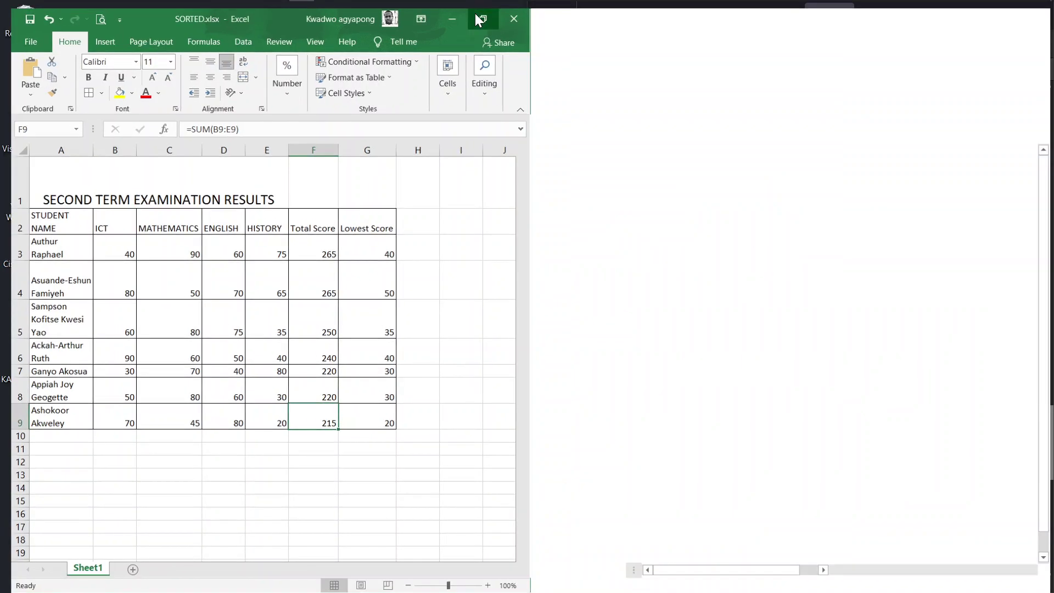
{"action": "left_click", "coordinate": [314, 251]}
{"action": "left_click", "coordinate": [306, 222]}
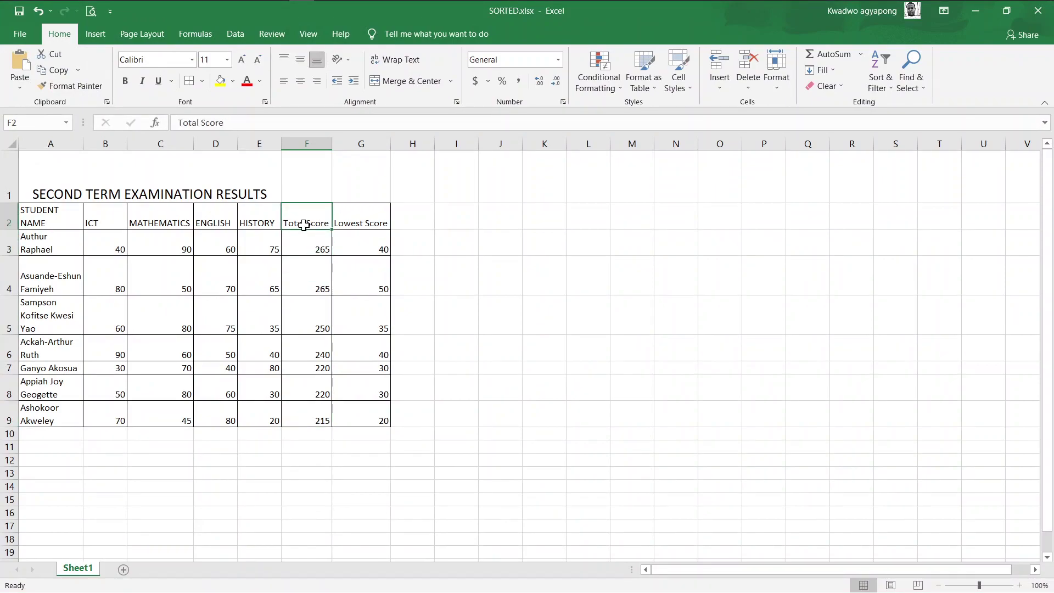
Select F2:F9, apply AutoFilter, and autofit column F to show the full Total Score header
{"action": "left_click", "coordinate": [308, 242]}
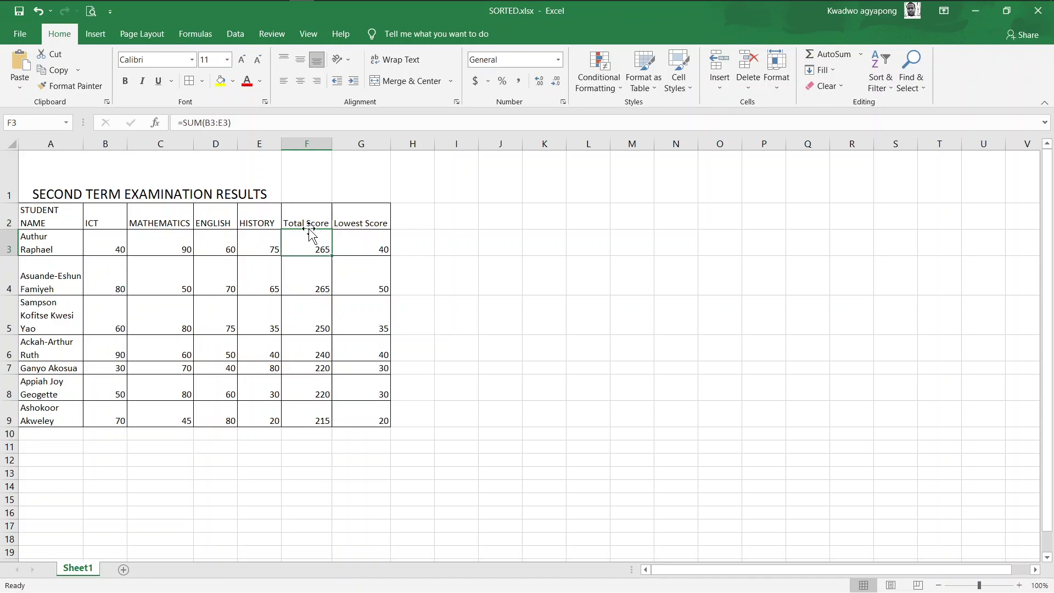
{"action": "left_click", "coordinate": [306, 221]}
{"action": "key", "text": "ctrl+shift+Down"}
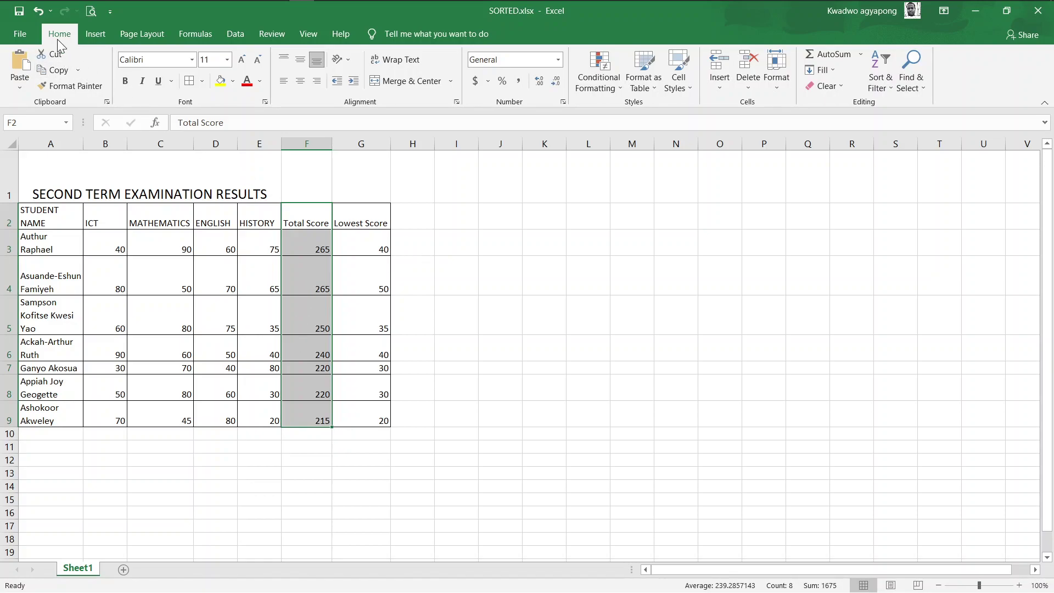
{"action": "left_click", "coordinate": [892, 89]}
{"action": "double_click", "coordinate": [330, 147]}
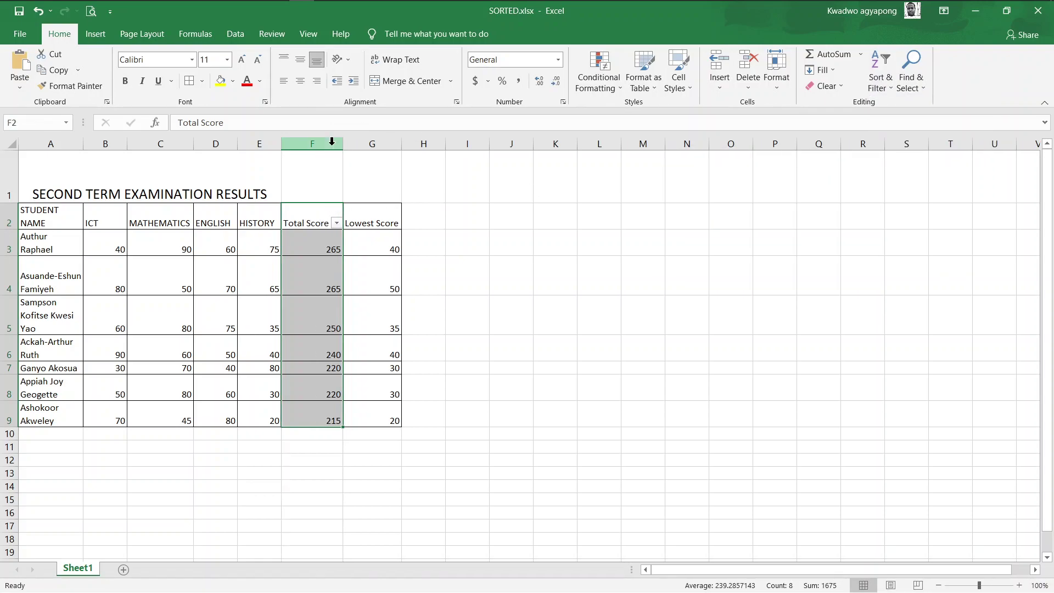
Apply a Total Score Number Filter equal to 280, leaving 0 of 7 records shown
{"action": "left_click", "coordinate": [337, 223]}
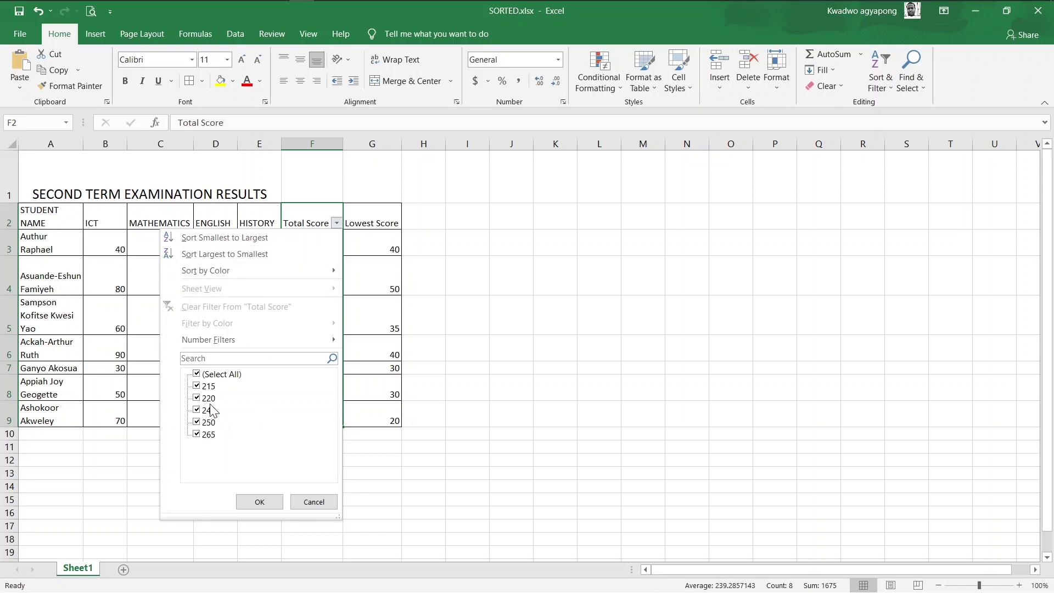
{"action": "mouse_move", "coordinate": [213, 342]}
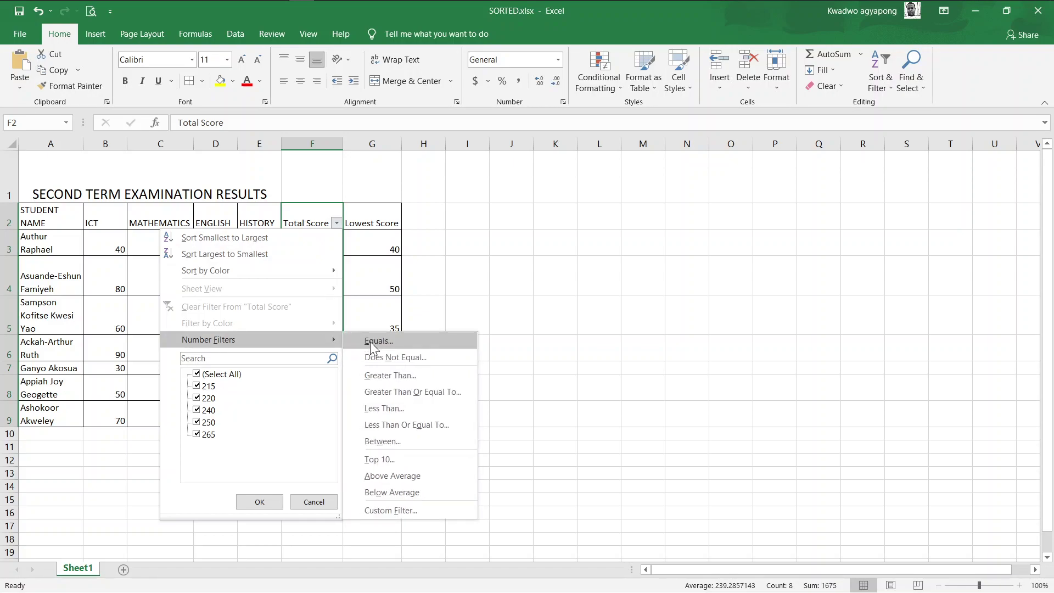
{"action": "left_click", "coordinate": [370, 341]}
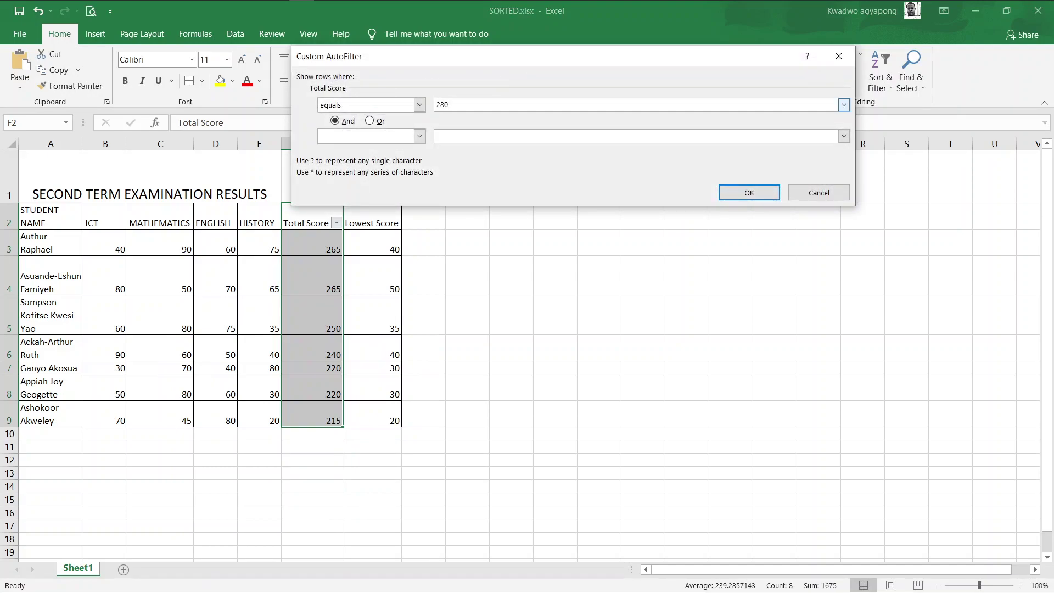
{"action": "left_click", "coordinate": [749, 191]}
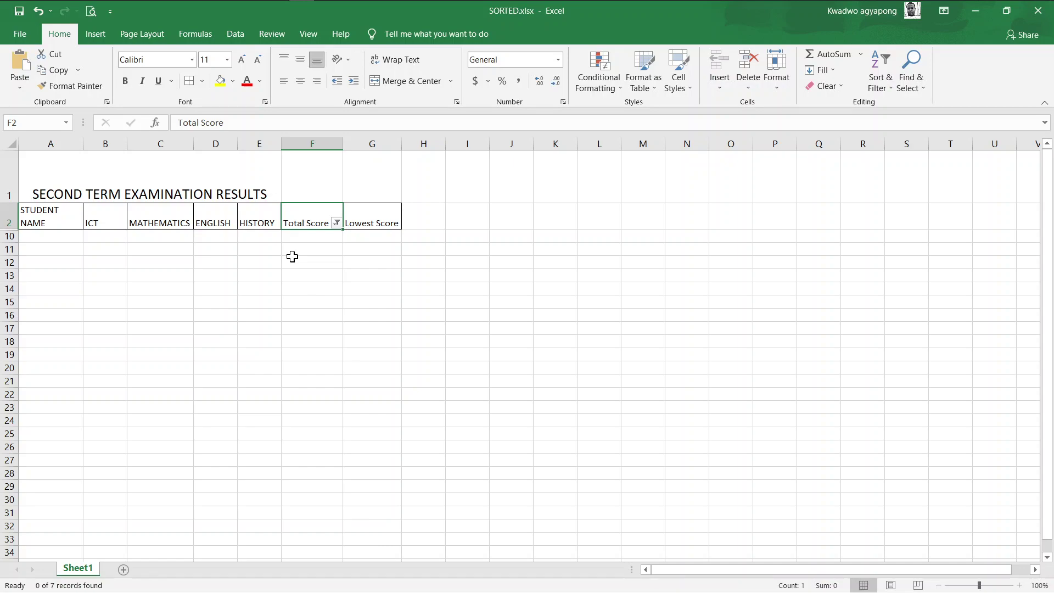
{"action": "key", "text": "super+Tab"}
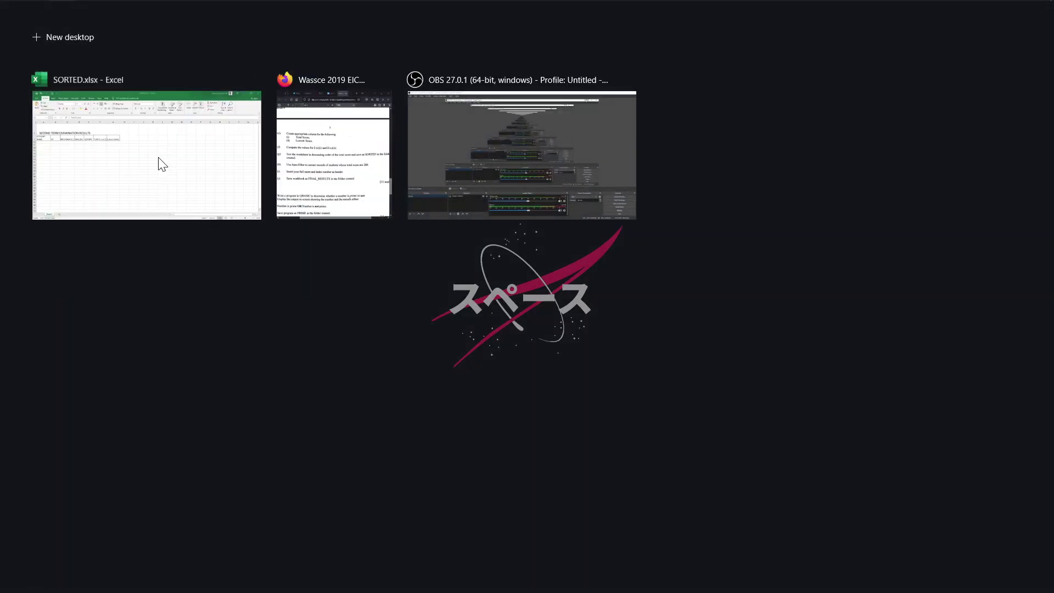
{"action": "right_click", "coordinate": [162, 160]}
{"action": "left_click", "coordinate": [204, 175]}
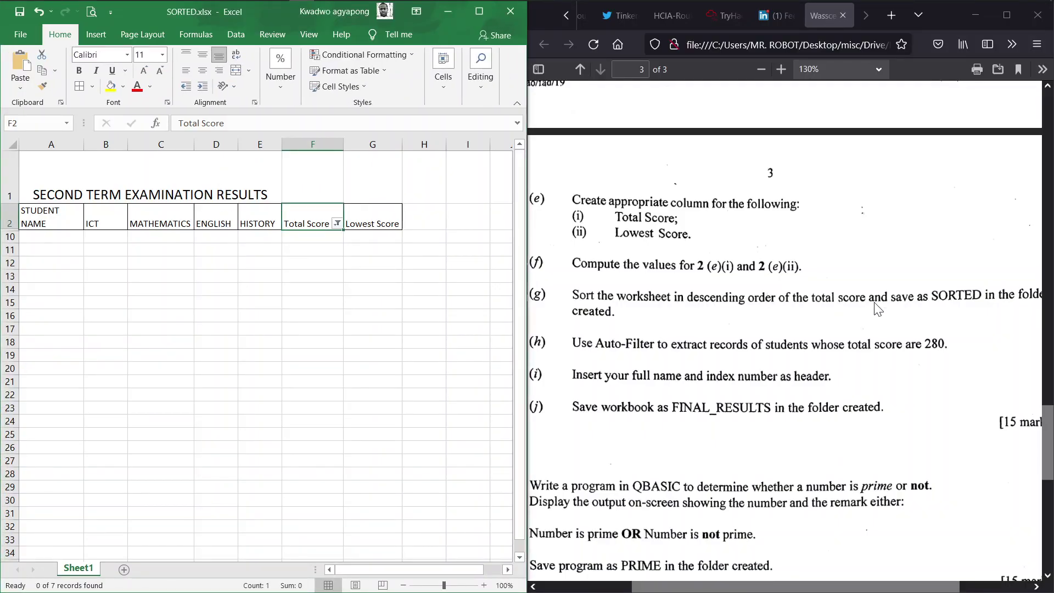
{"action": "left_click", "coordinate": [665, 328]}
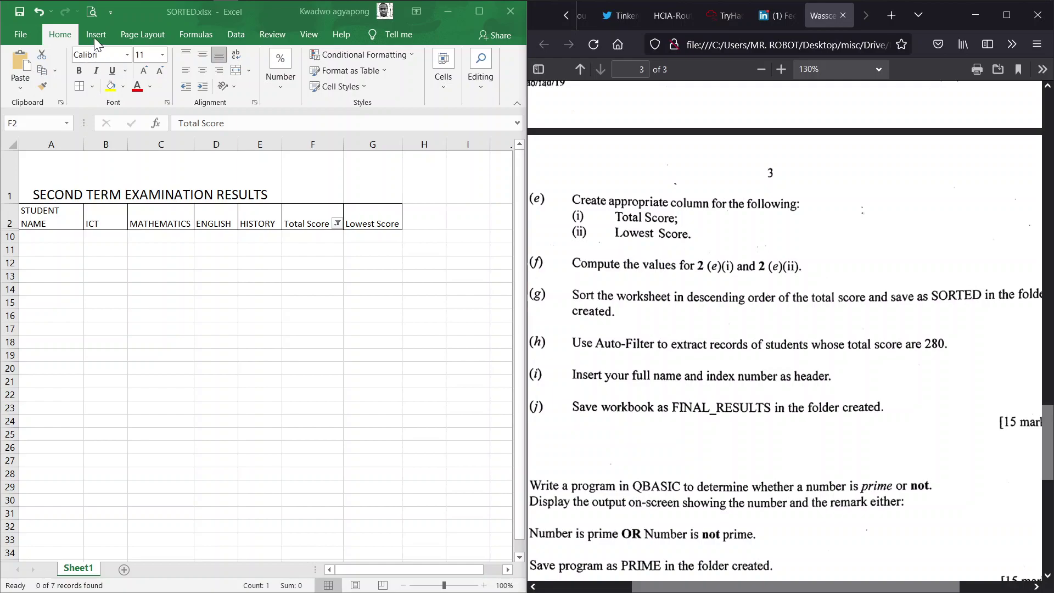
Maximize Excel and add a page header with the candidate's full name and, on a second line, their index number
{"action": "double_click", "coordinate": [147, 14]}
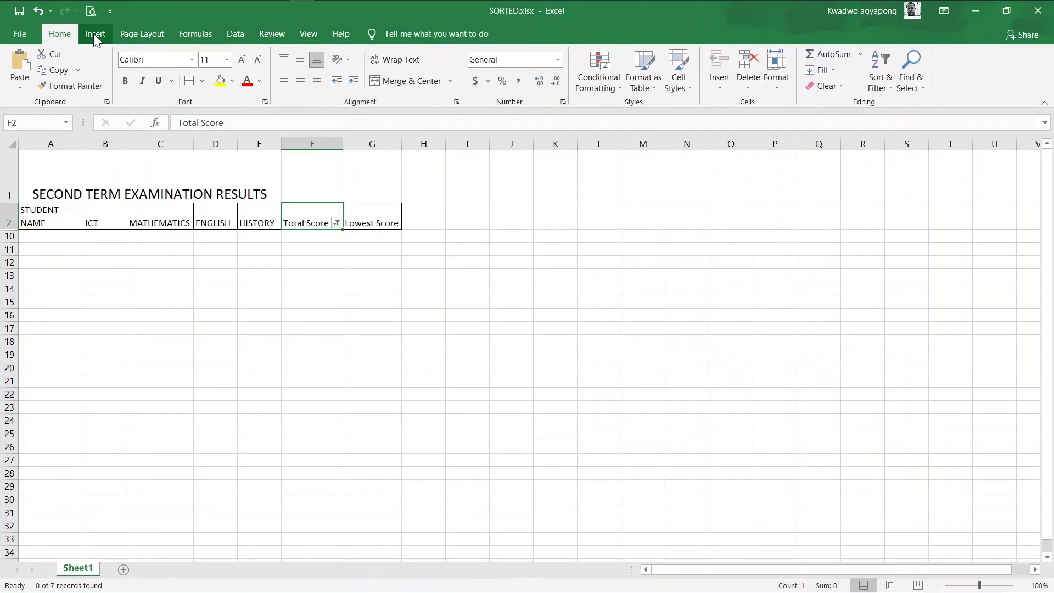
{"action": "left_click", "coordinate": [95, 34]}
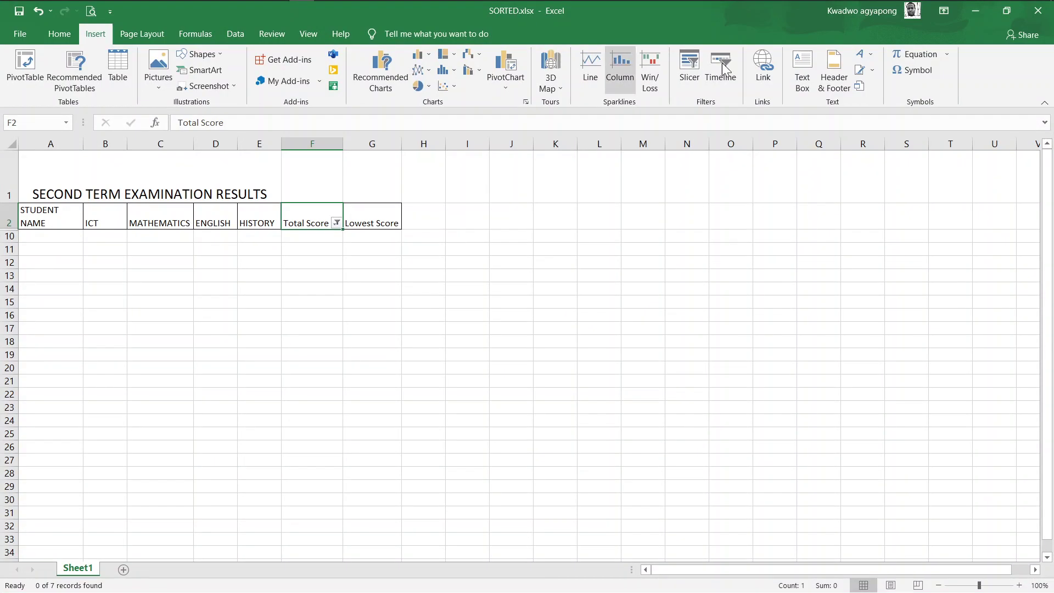
{"action": "left_click", "coordinate": [840, 78]}
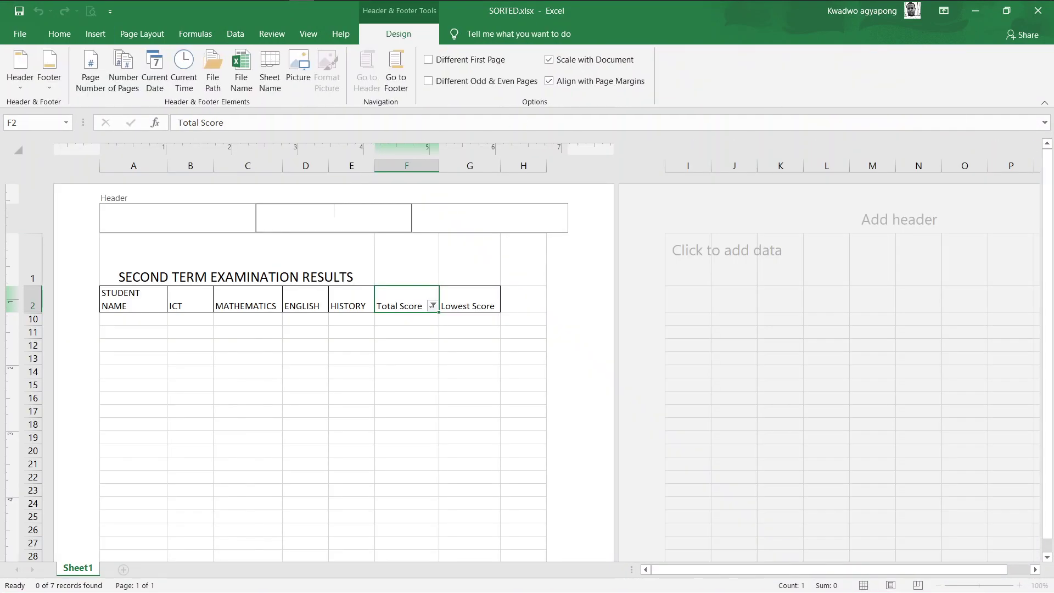
{"action": "key", "text": "Return"}
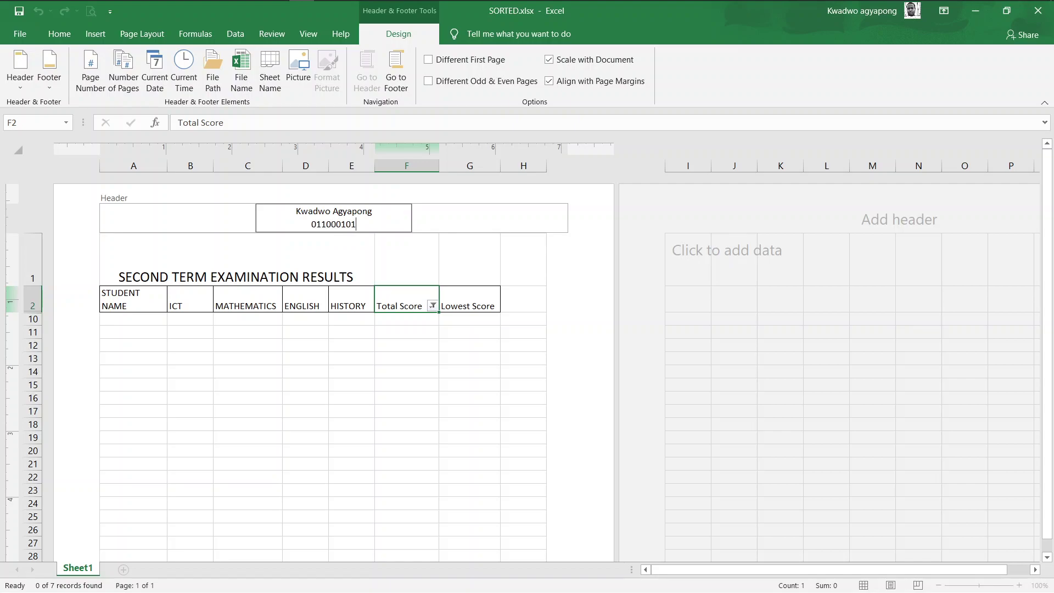
{"action": "left_click", "coordinate": [570, 301]}
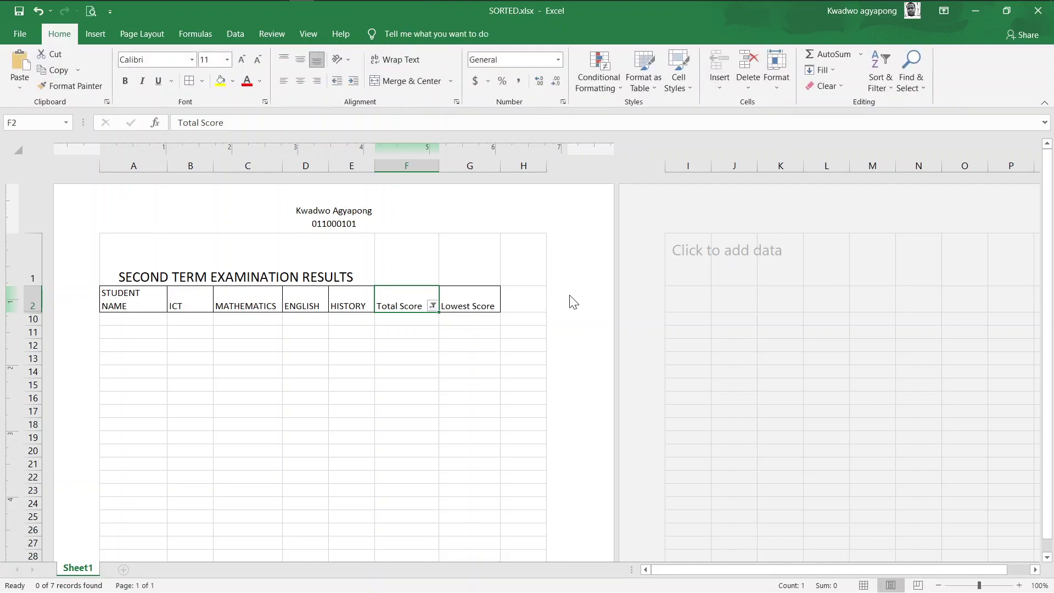
Snap the Excel window to the left half beside the question paper
{"action": "key", "text": "super+Tab"}
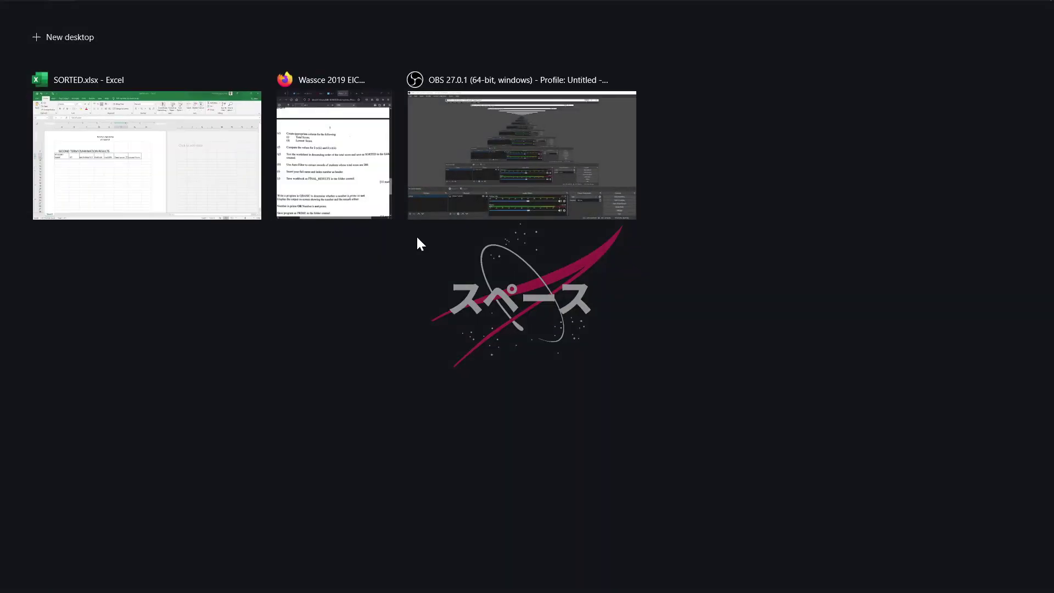
{"action": "right_click", "coordinate": [170, 140]}
{"action": "left_click", "coordinate": [192, 149]}
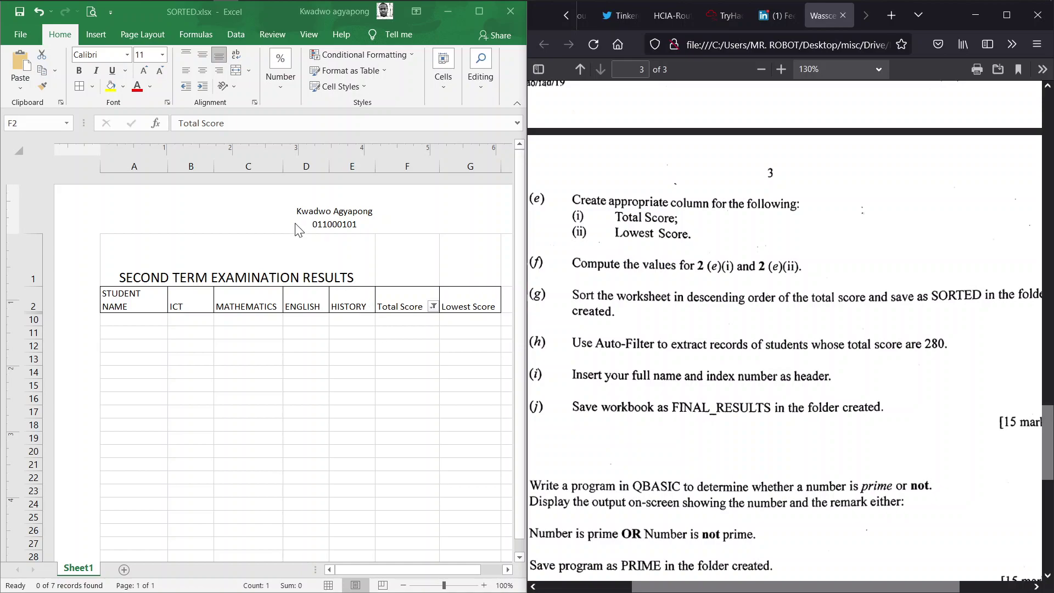
Save the workbook as FINAL_RESULTS in the exam folder and close it
{"action": "left_click", "coordinate": [21, 36]}
{"action": "left_click", "coordinate": [53, 215]}
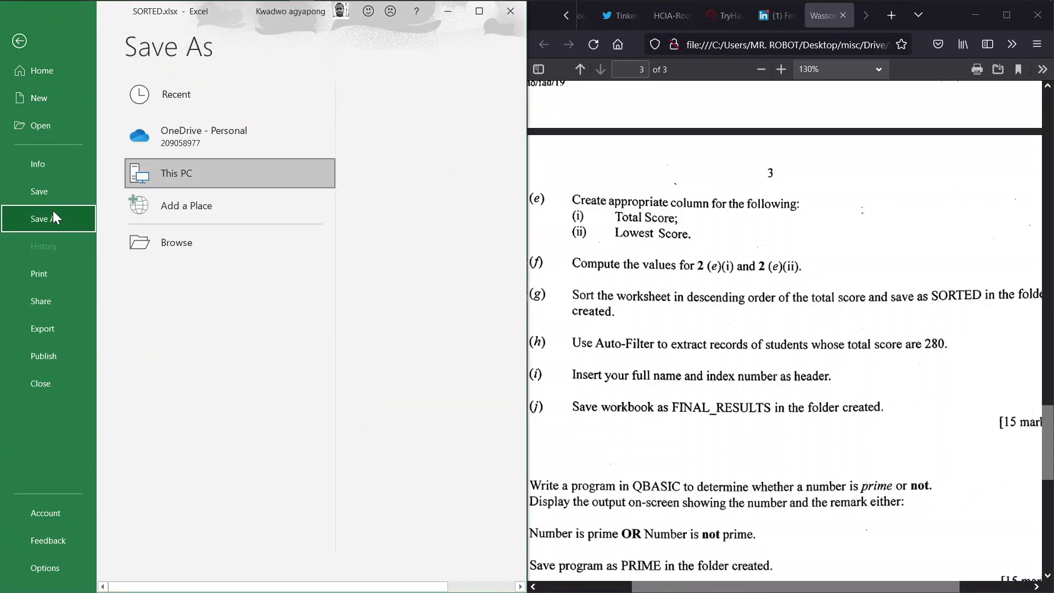
{"action": "left_click", "coordinate": [207, 241]}
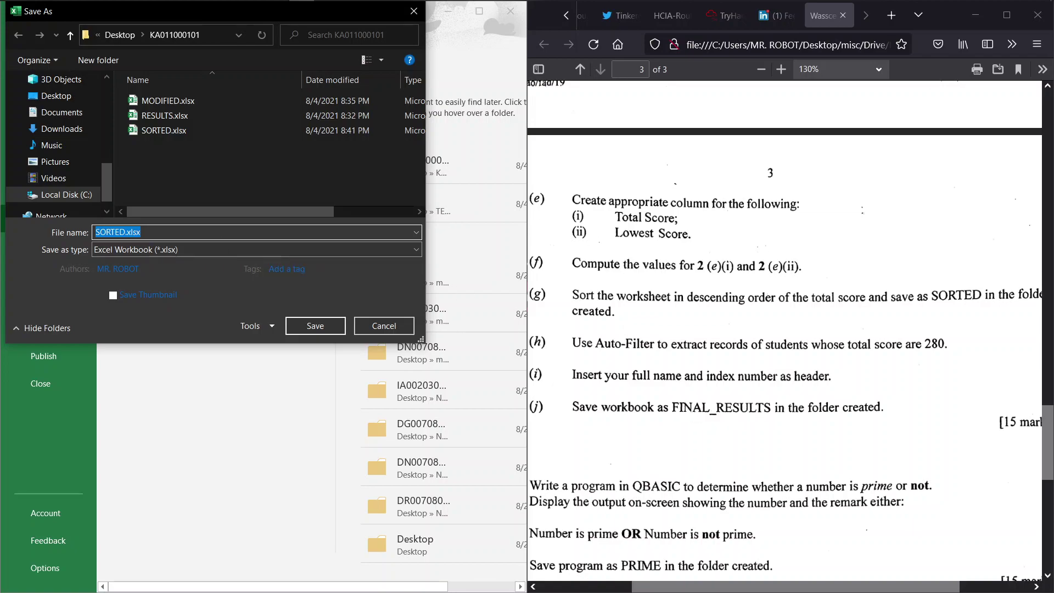
{"action": "type", "text": "FINAL_RESULTS"}
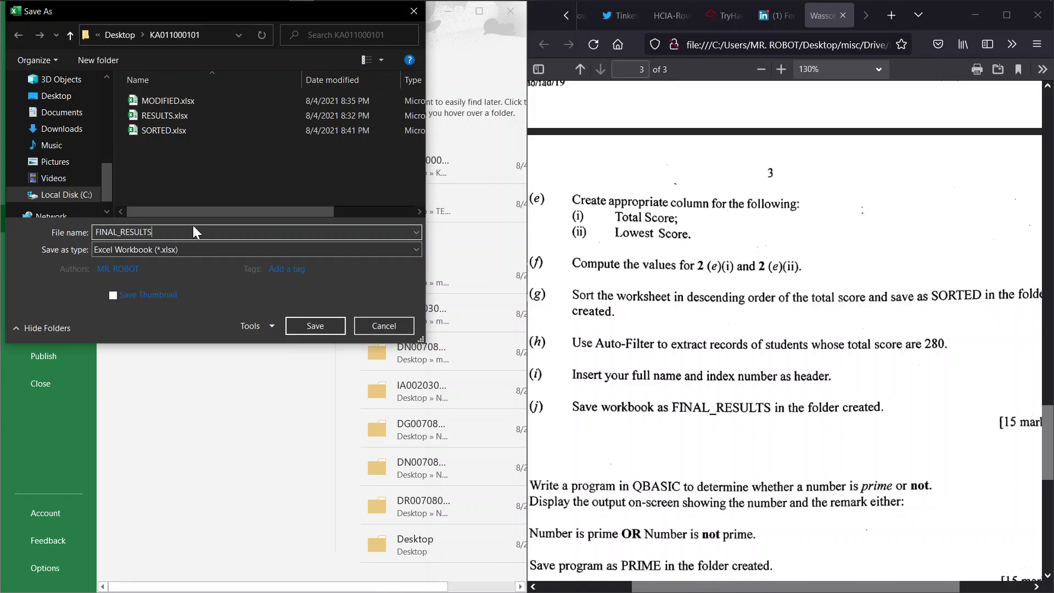
{"action": "left_click", "coordinate": [302, 328]}
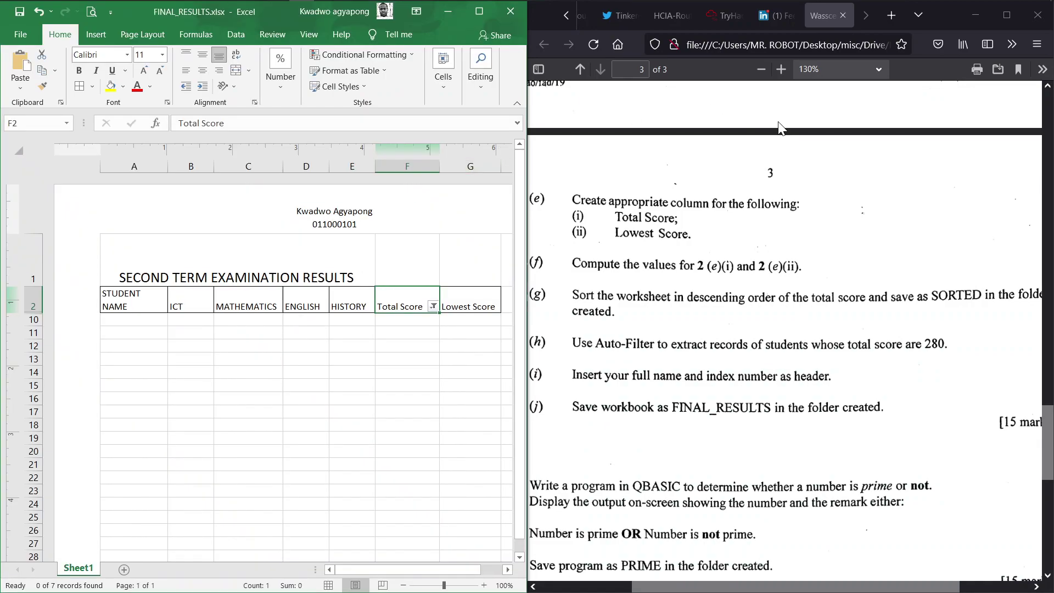
{"action": "left_click", "coordinate": [509, 13]}
Review the exam question paper full-screen, then minimize it and refresh the desktop
{"action": "left_click", "coordinate": [1007, 15]}
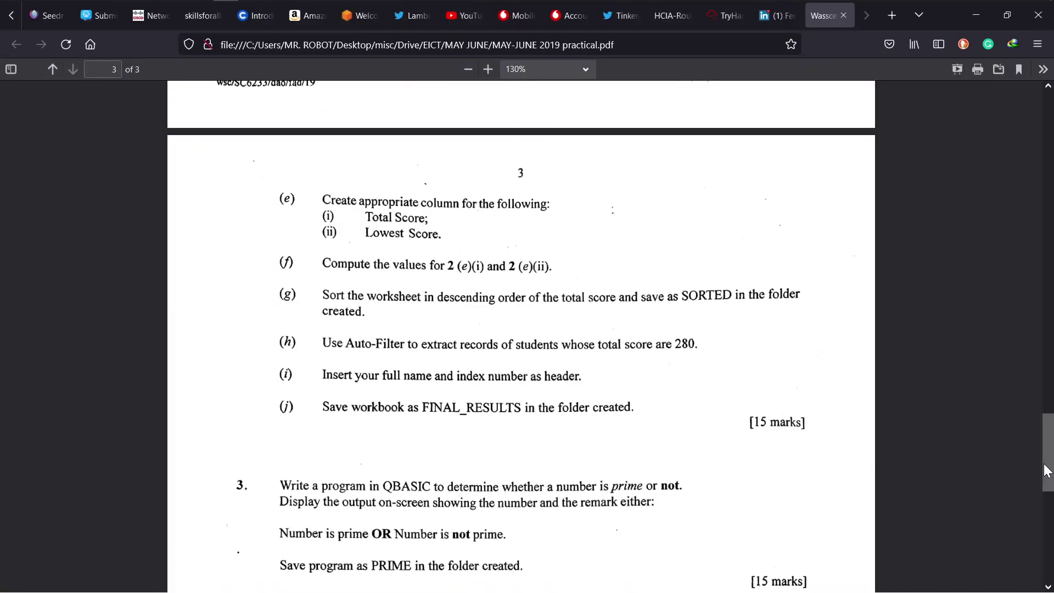
{"action": "left_click_drag", "start_coordinate": [1046, 464], "coordinate": [1049, 118]}
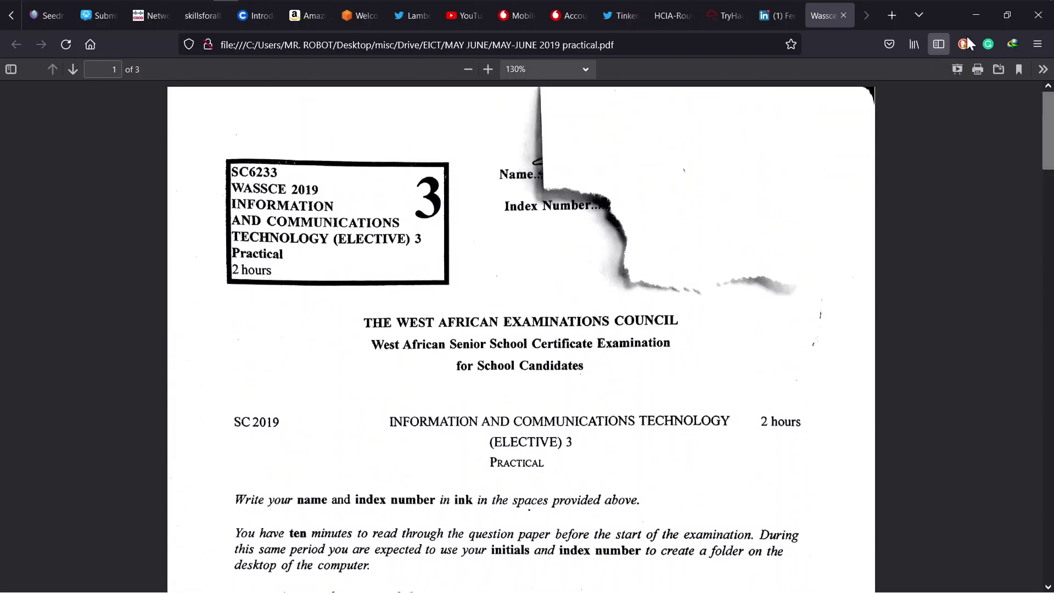
{"action": "left_click", "coordinate": [982, 21]}
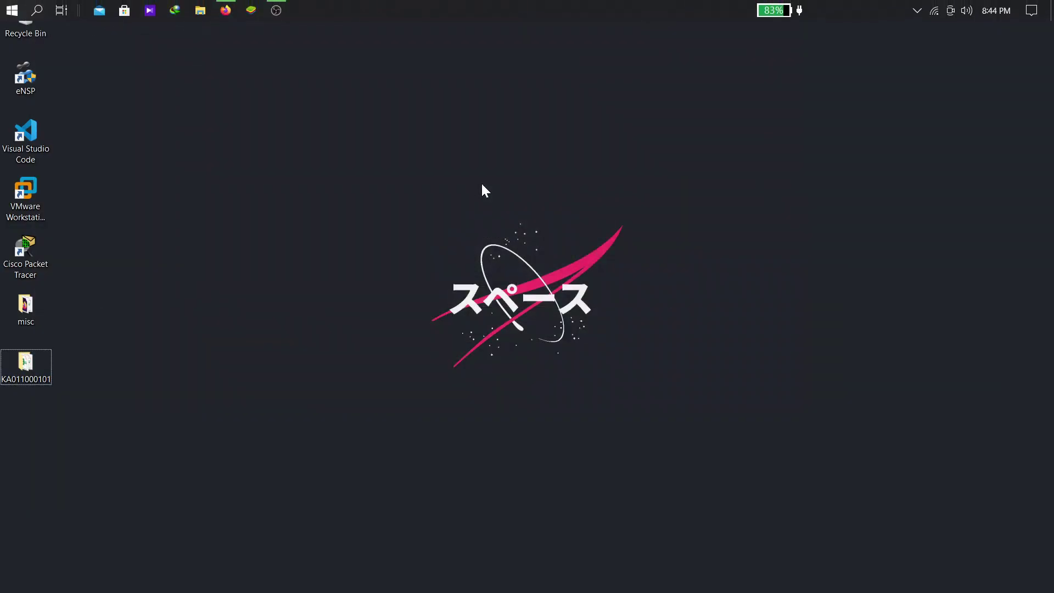
{"action": "right_click", "coordinate": [483, 185]}
{"action": "left_click", "coordinate": [513, 229]}
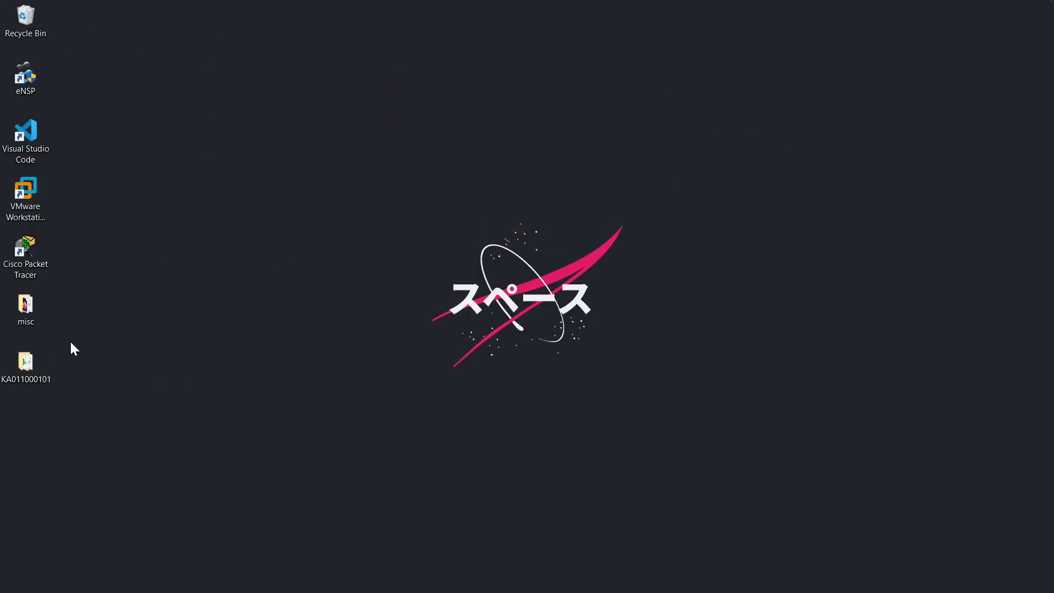
Open the exam folder and check the FINAL_RESULTS workbook, then close it
{"action": "double_click", "coordinate": [35, 363]}
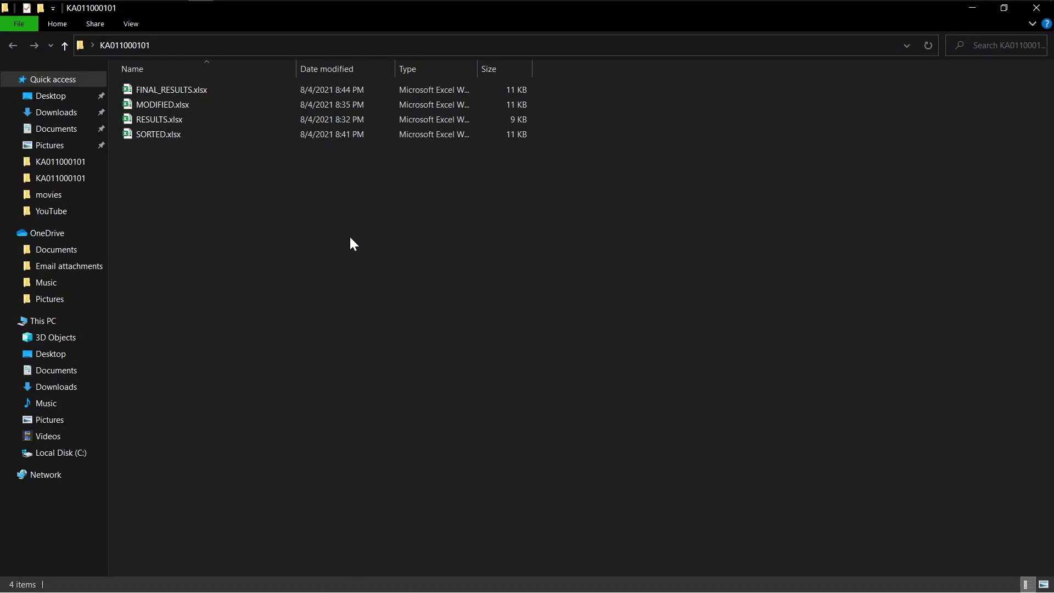
{"action": "left_click", "coordinate": [172, 90]}
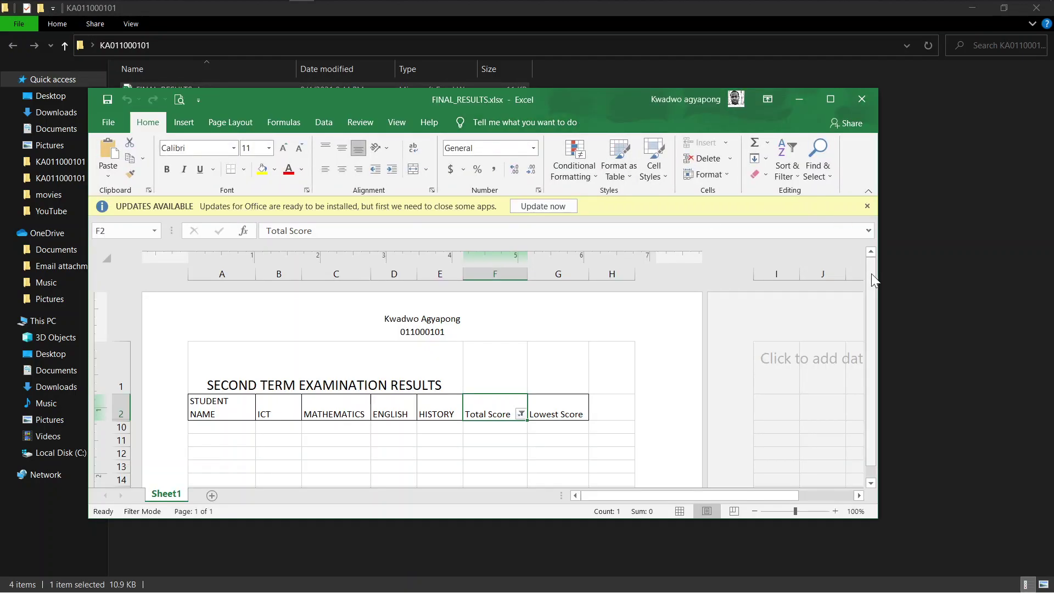
{"action": "scroll", "coordinate": [872, 273], "scroll_direction": "down", "scroll_amount": 2}
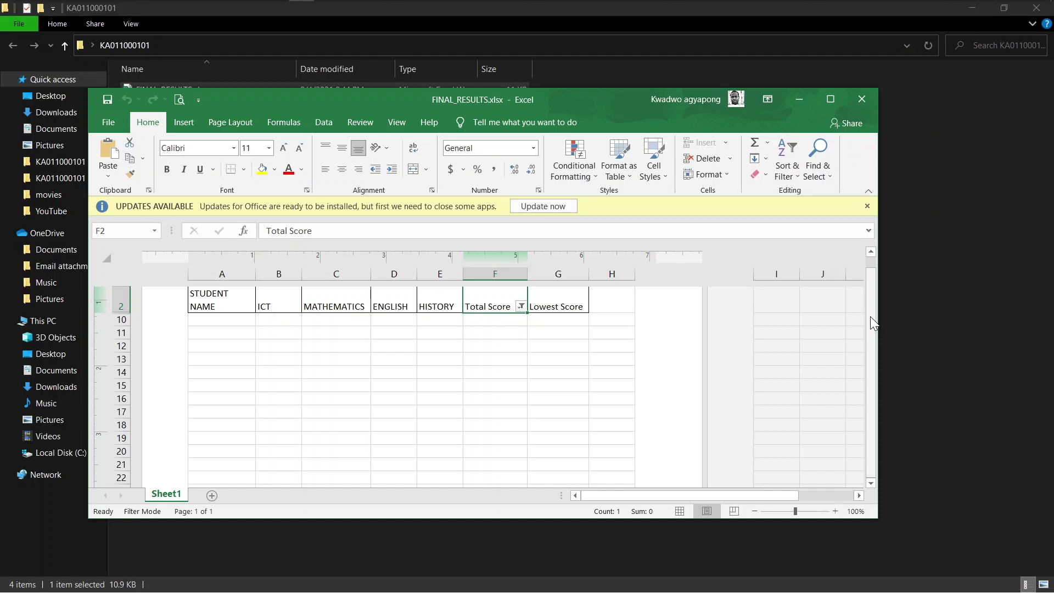
{"action": "left_click_drag", "start_coordinate": [871, 316], "coordinate": [873, 236]}
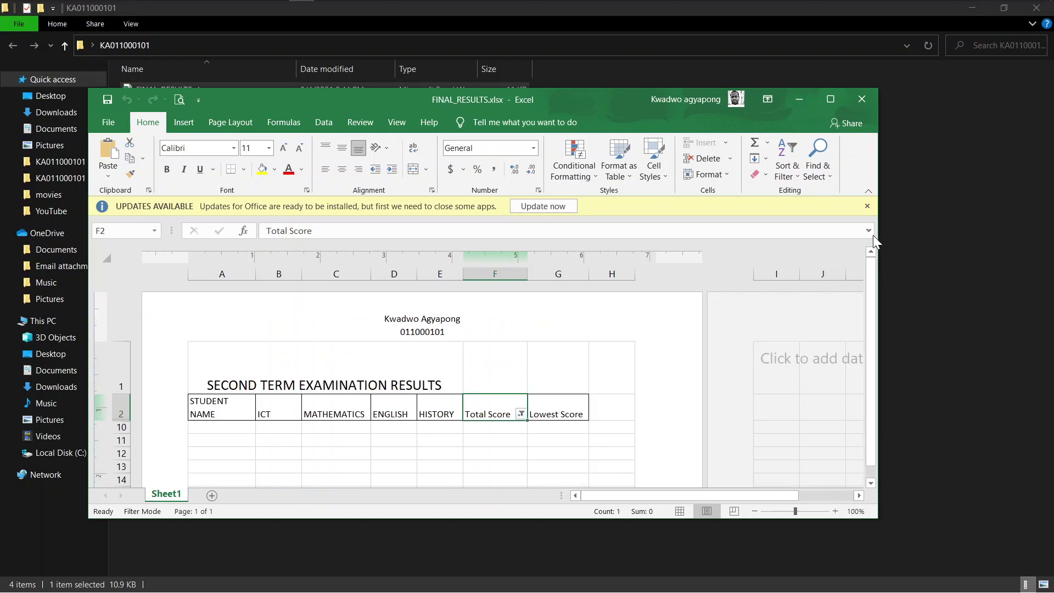
{"action": "left_click", "coordinate": [861, 99]}
Open and close the MODIFIED, RESULTS and SORTED workbooks in turn to check them
{"action": "double_click", "coordinate": [163, 104]}
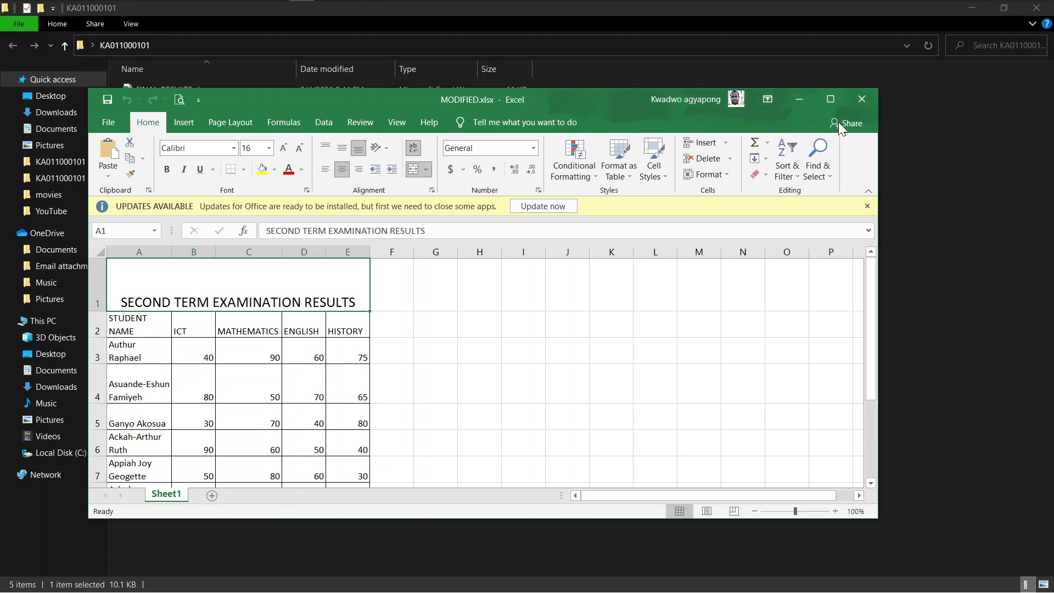
{"action": "left_click", "coordinate": [831, 99]}
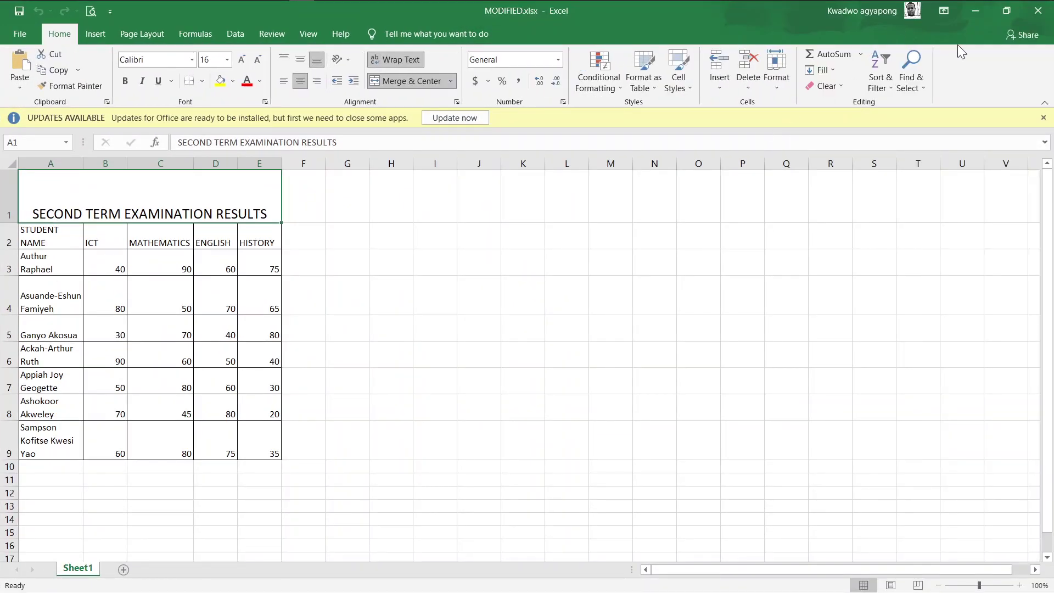
{"action": "left_click", "coordinate": [1038, 11]}
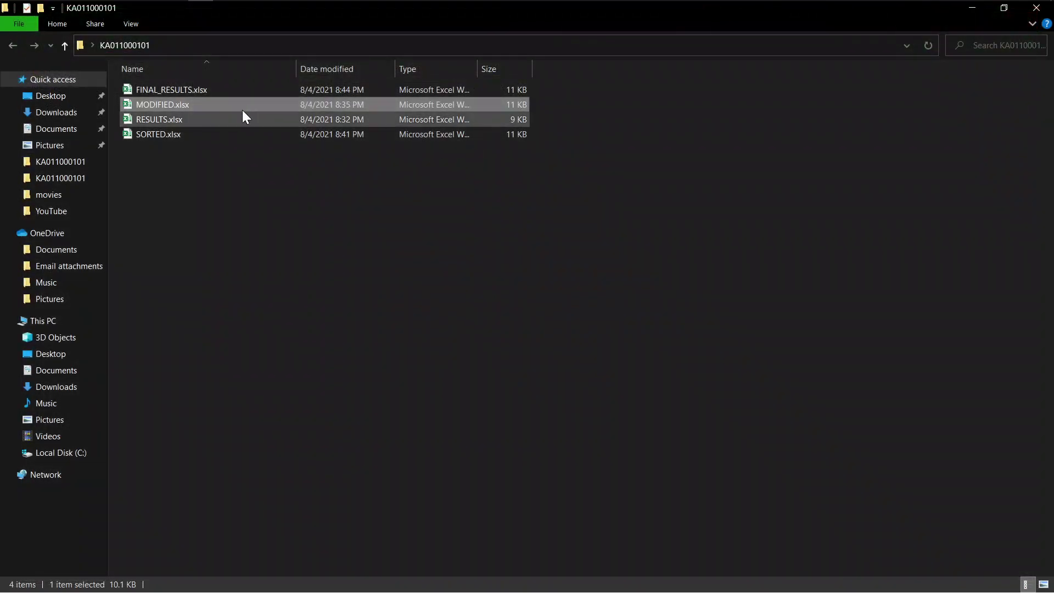
{"action": "double_click", "coordinate": [225, 120]}
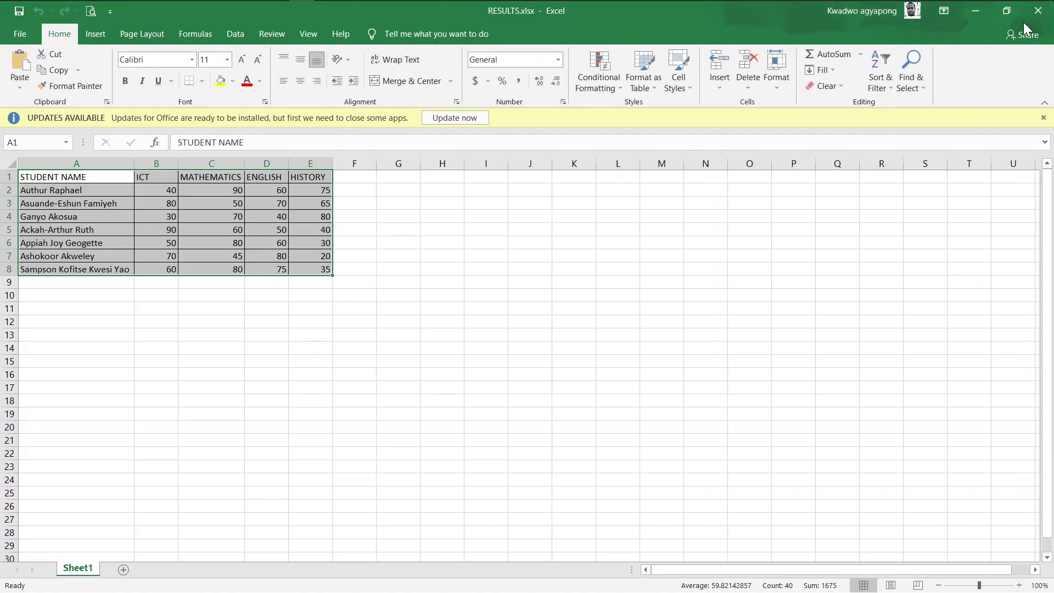
{"action": "left_click", "coordinate": [1037, 20]}
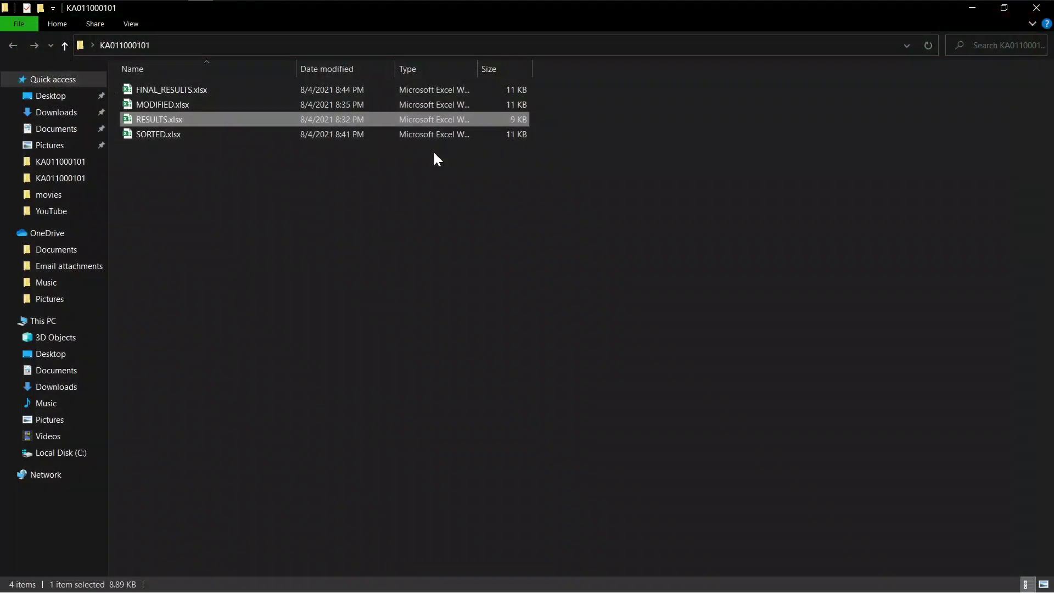
{"action": "double_click", "coordinate": [171, 133]}
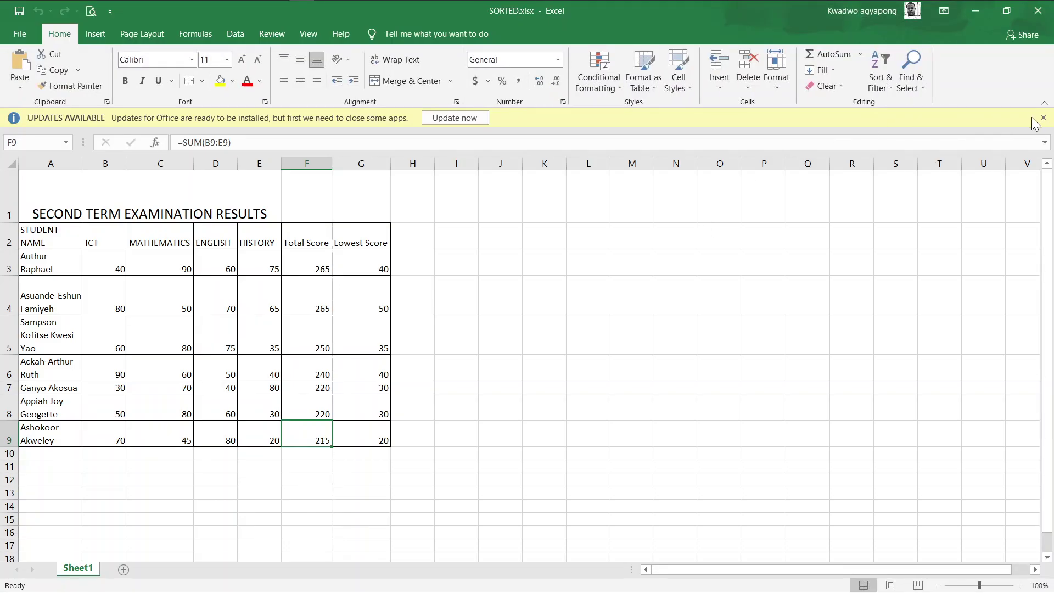
{"action": "left_click", "coordinate": [1043, 117]}
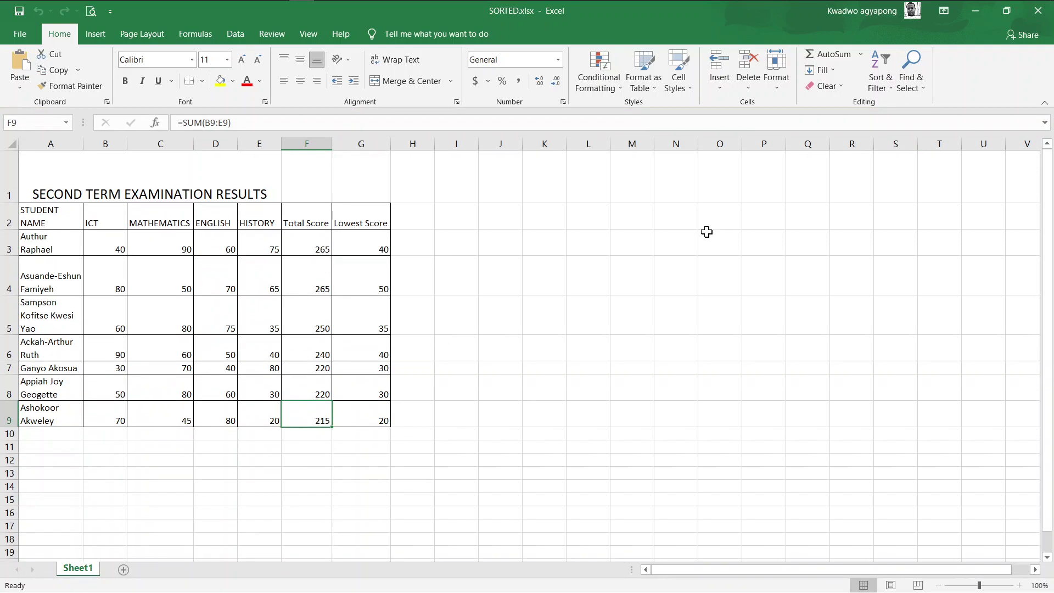
{"action": "left_click", "coordinate": [1037, 16]}
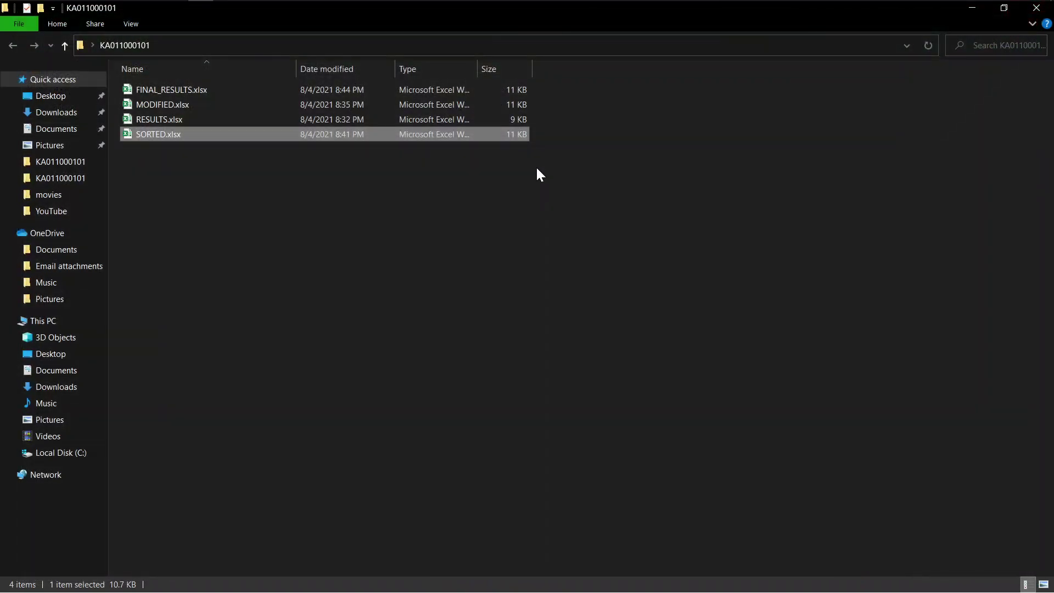
Close the exam folder window and refresh the desktop
{"action": "left_click", "coordinate": [1029, 11]}
{"action": "right_click", "coordinate": [581, 186]}
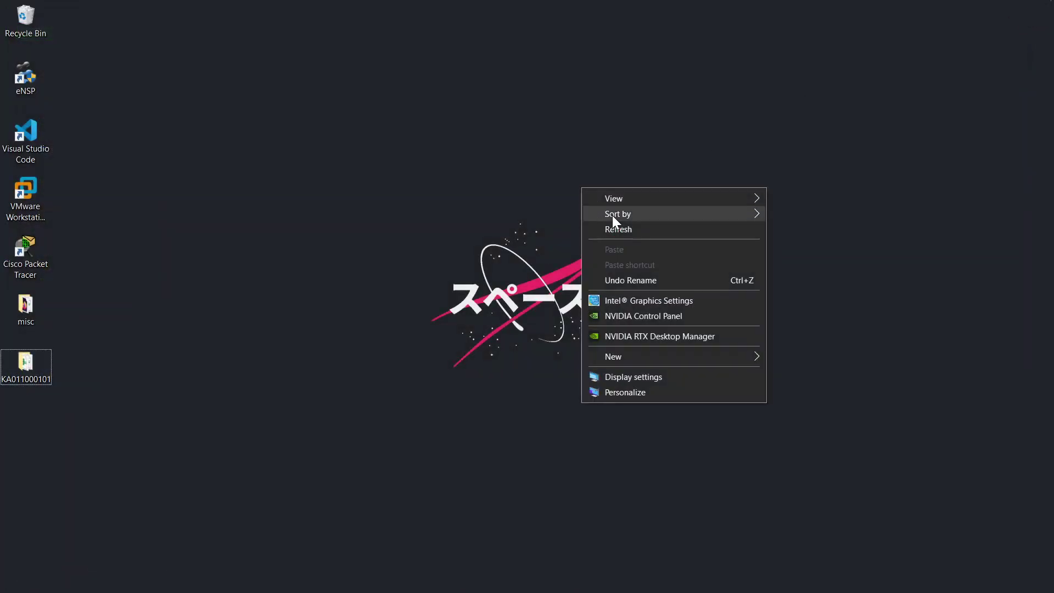
{"action": "left_click", "coordinate": [618, 231]}
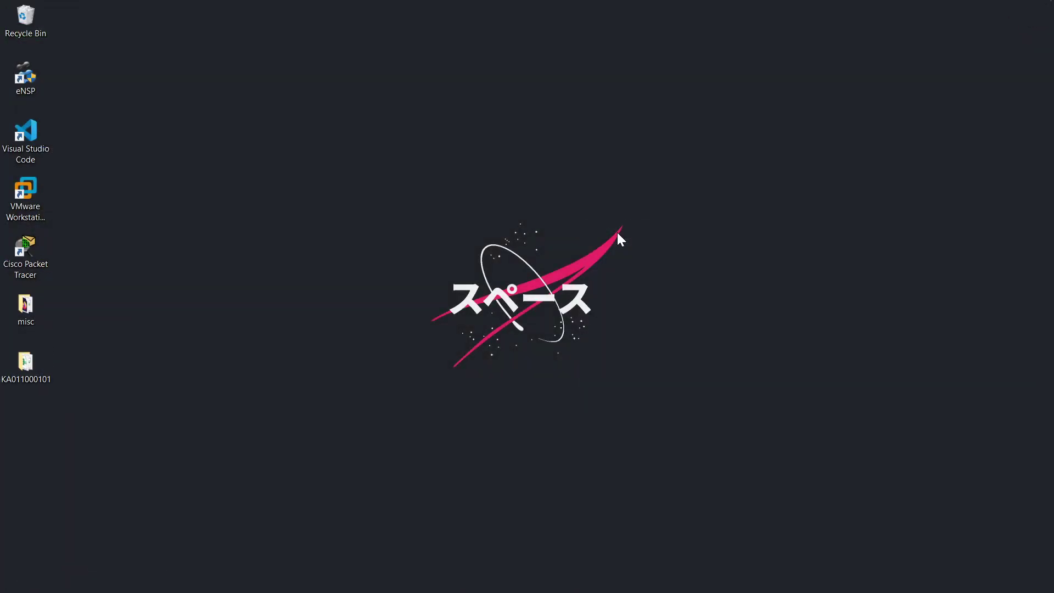
{"action": "right_click", "coordinate": [206, 206]}
{"action": "left_click", "coordinate": [237, 250]}
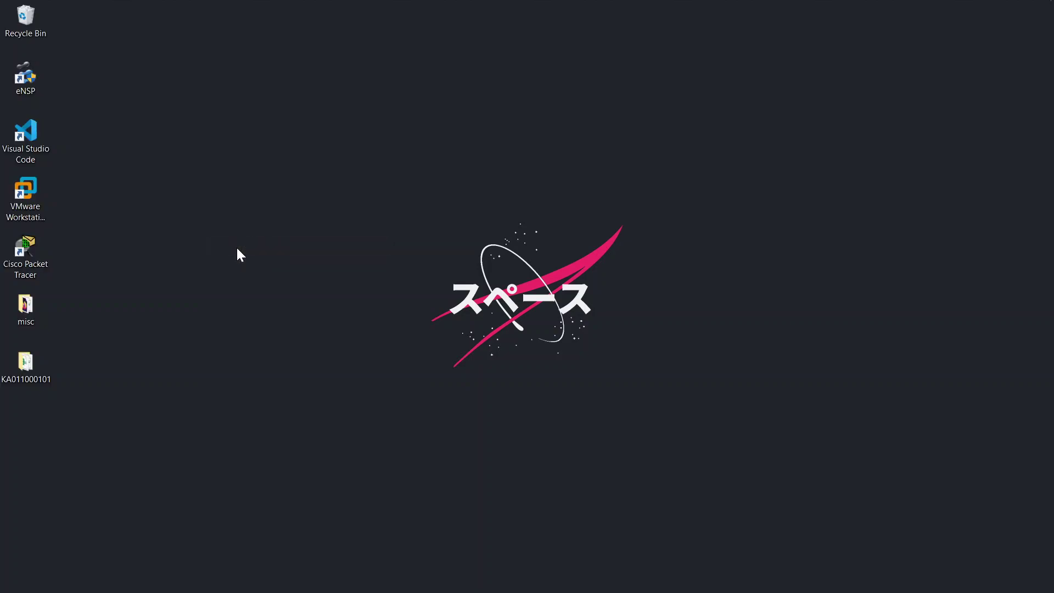